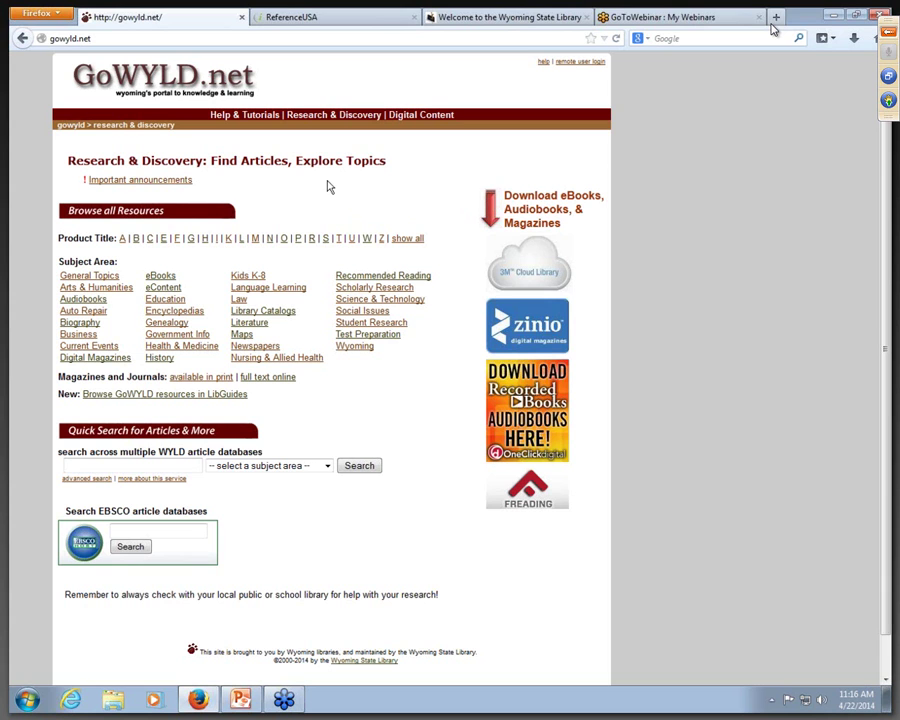
Step: Filter the GoWYLD Research & Discovery product titles by the letter R
{"action": "left_click", "coordinate": [312, 240]}
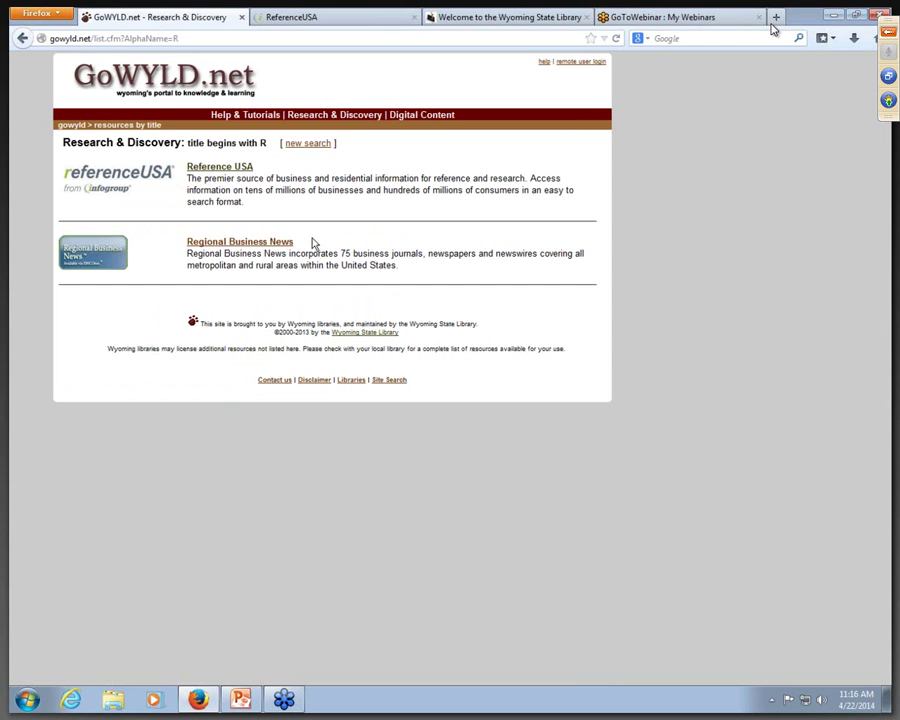
Step: Open Reference USA and display the More Information description for U.S. Businesses
{"action": "left_click", "coordinate": [213, 170]}
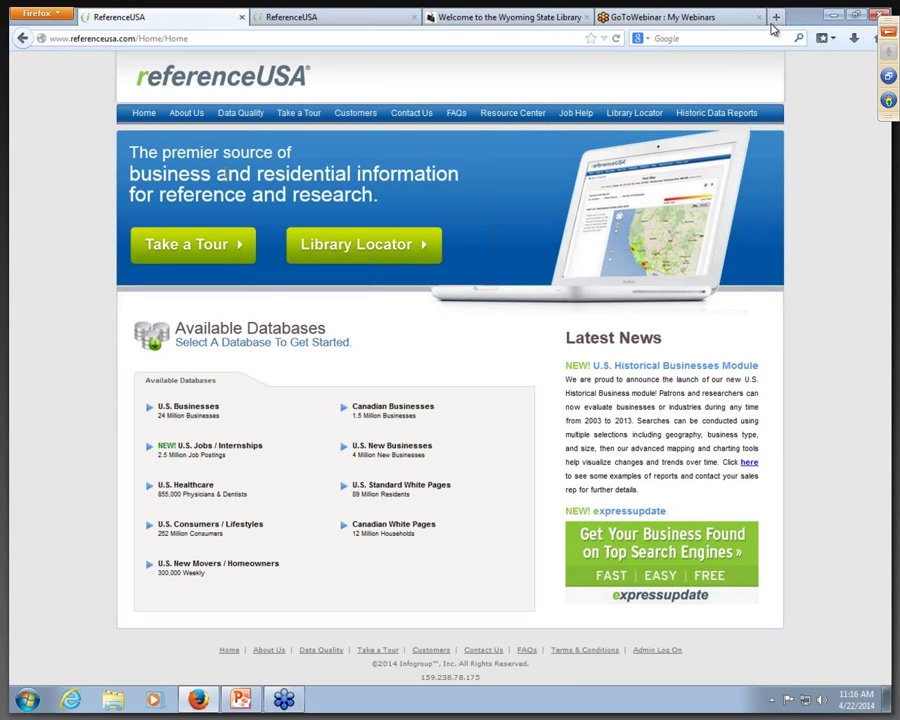
{"action": "mouse_move", "coordinate": [262, 412]}
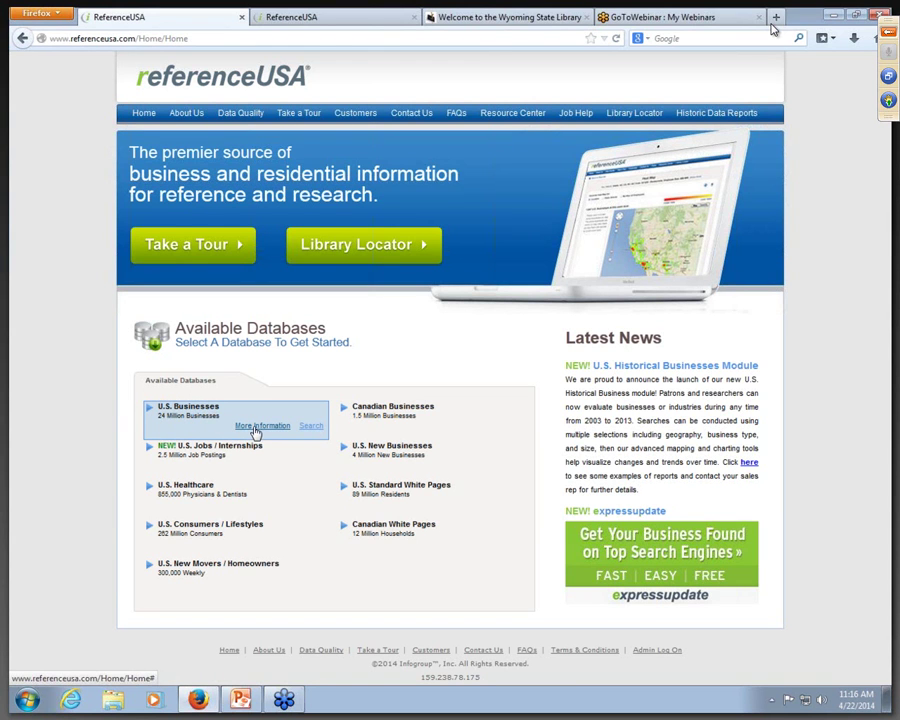
{"action": "left_click", "coordinate": [256, 428]}
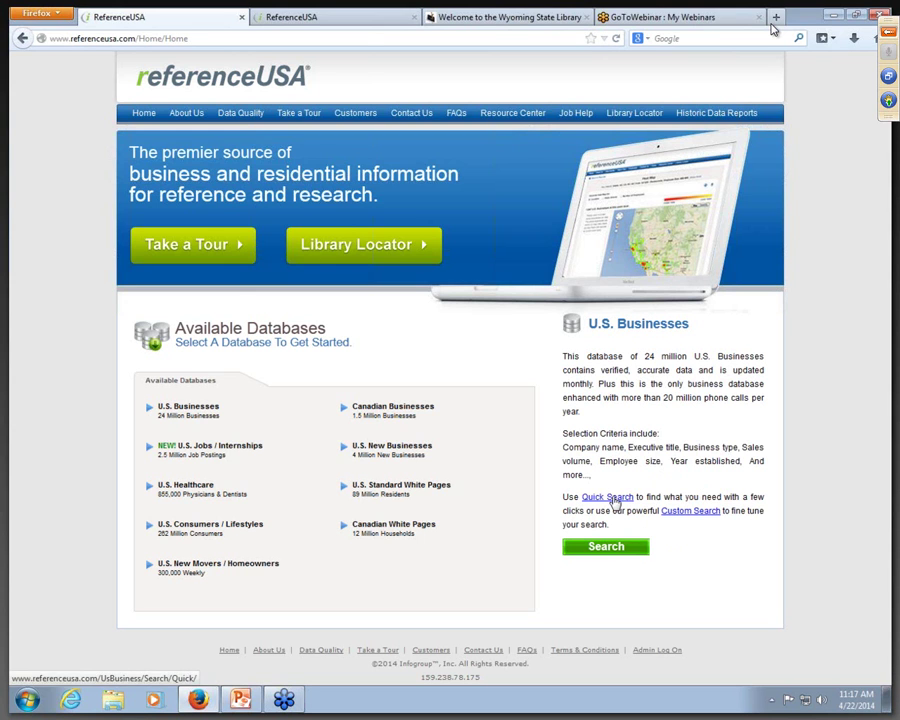
Step: Fill the U.S. Businesses Quick Search with company name 'starbucks' and state Wyoming
{"action": "left_click", "coordinate": [612, 498]}
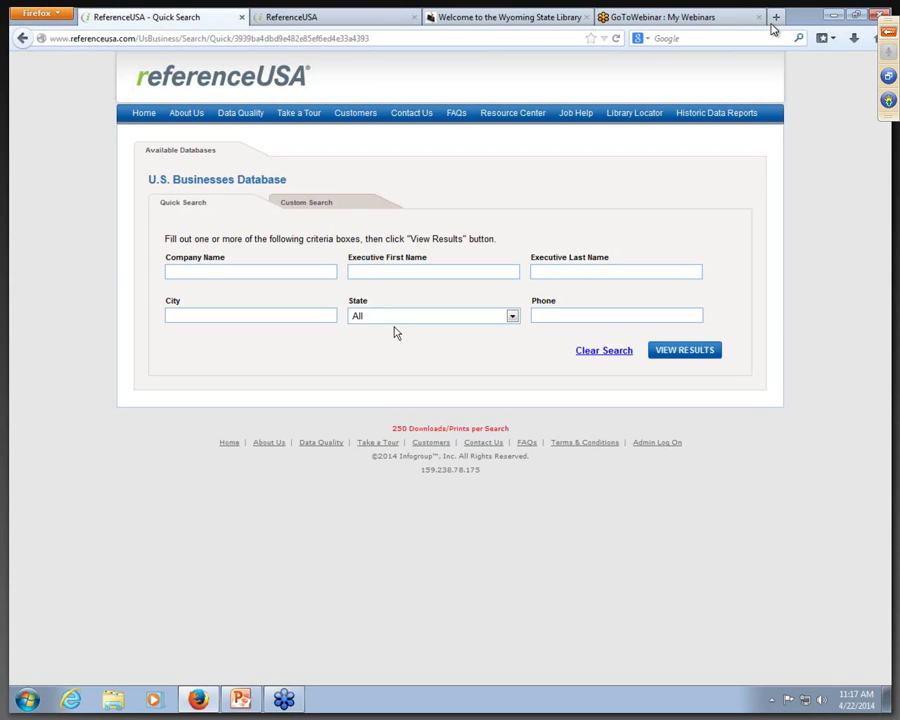
{"action": "type", "text": "starbucks"}
{"action": "left_click", "coordinate": [511, 316]}
{"action": "scroll", "coordinate": [516, 352], "scroll_direction": "down", "scroll_amount": 1}
{"action": "left_click_drag", "start_coordinate": [516, 352], "coordinate": [510, 500]}
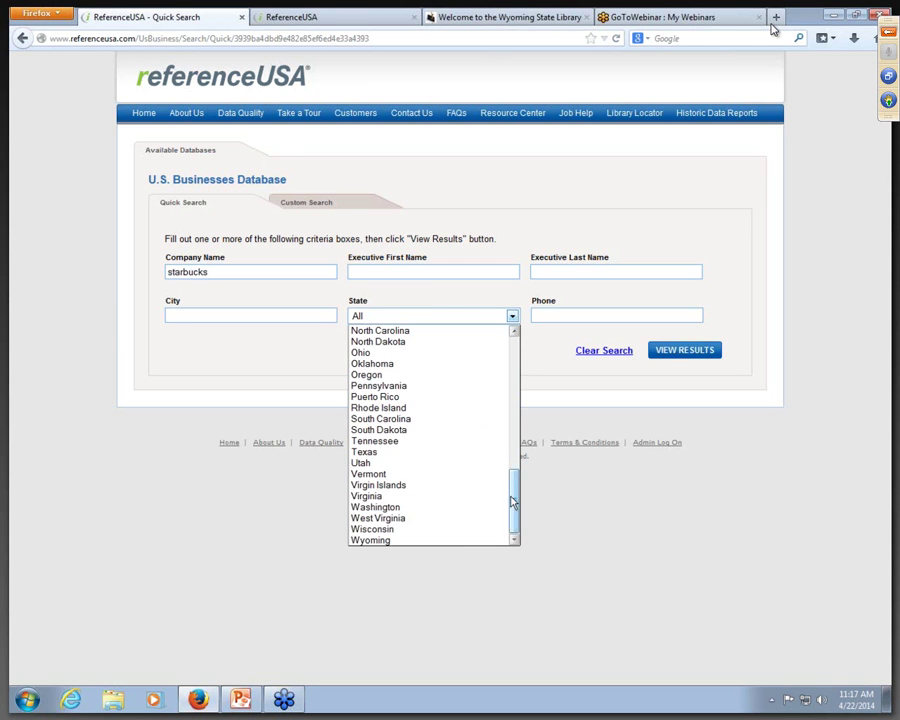
{"action": "left_click", "coordinate": [426, 540]}
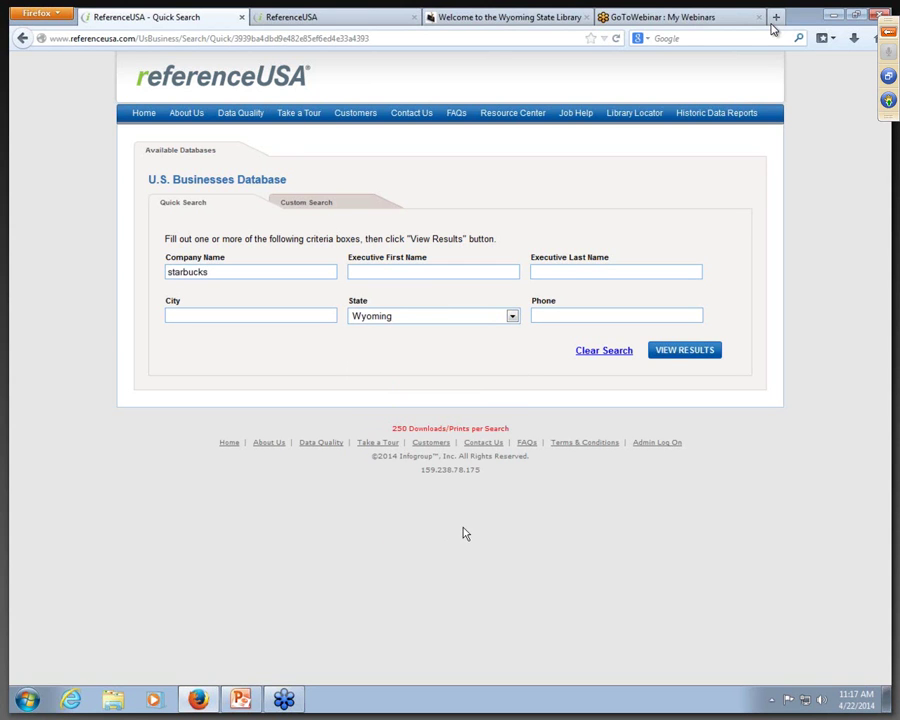
Step: View the 13 Wyoming Starbucks results and show the first row's corporate parent
{"action": "left_click", "coordinate": [668, 352]}
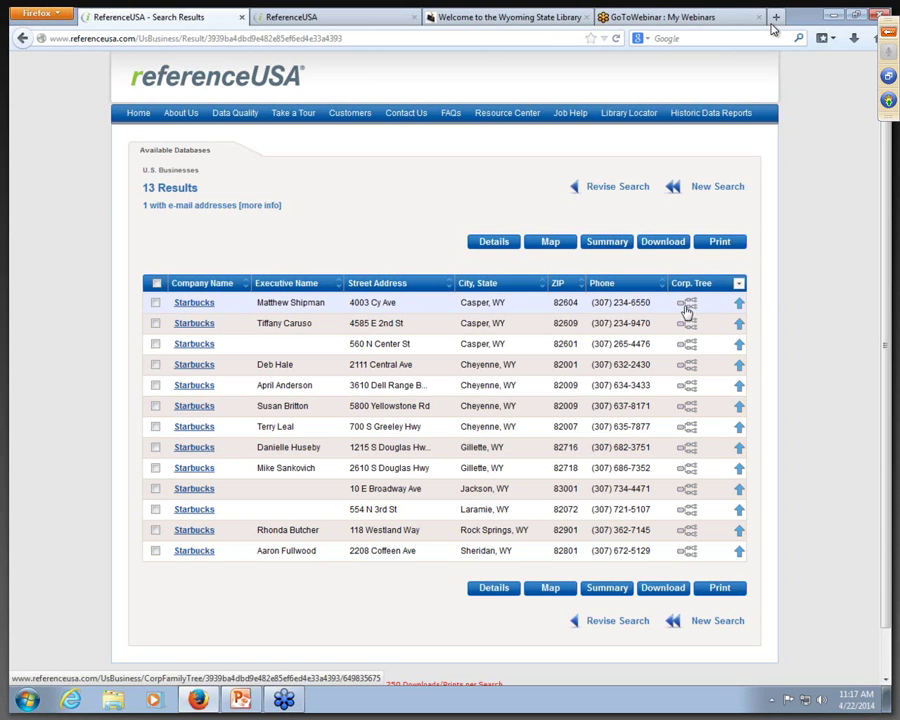
{"action": "left_click", "coordinate": [740, 310]}
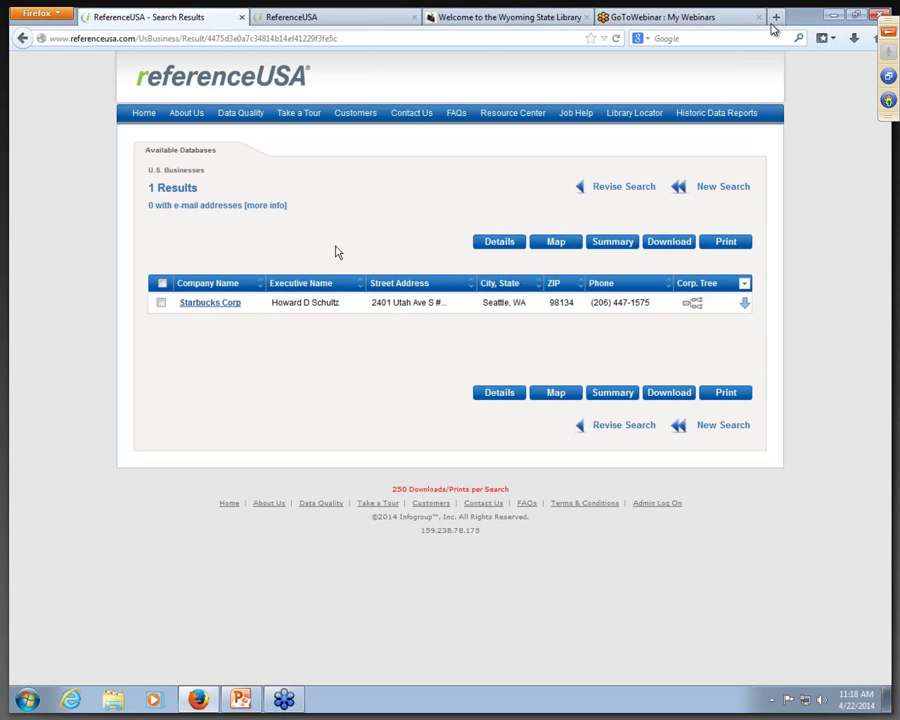
Step: Open the Starbucks Corp Seattle record and expand its Business Demographics
{"action": "left_click", "coordinate": [221, 304]}
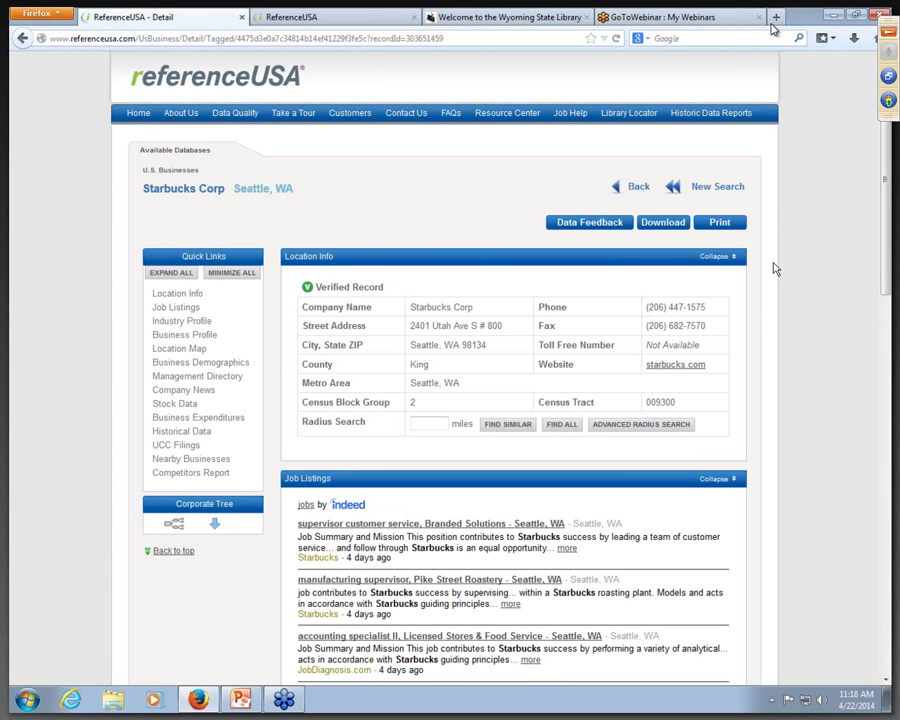
{"action": "scroll", "coordinate": [775, 268], "scroll_direction": "down", "scroll_amount": 10}
{"action": "scroll", "coordinate": [772, 268], "scroll_direction": "down", "scroll_amount": 5}
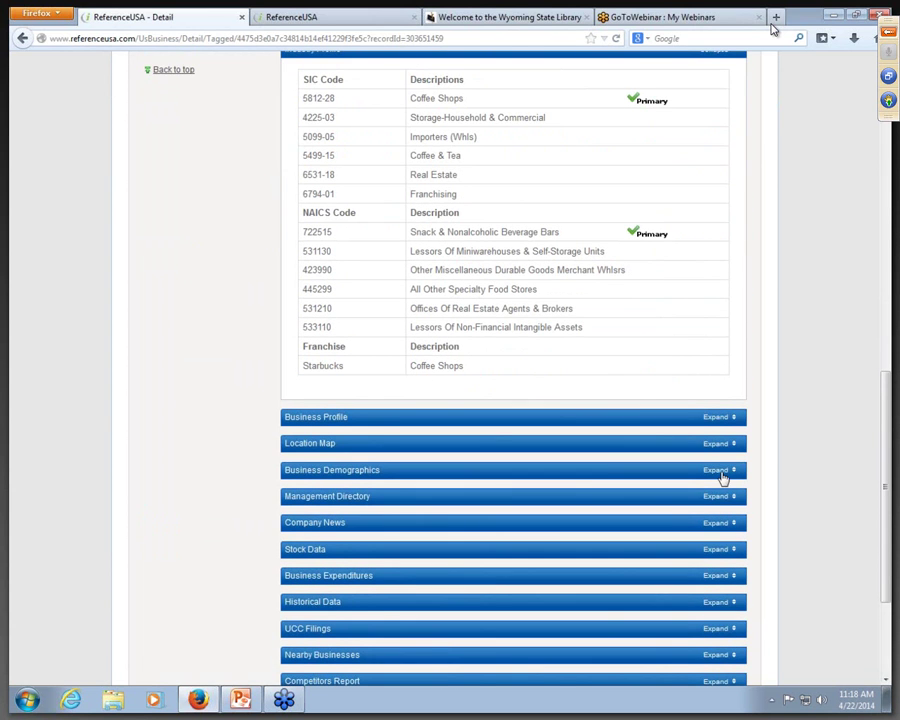
{"action": "left_click", "coordinate": [720, 470]}
Step: Expand the Management Directory executives, then return to the Starbucks Corp result list
{"action": "scroll", "coordinate": [762, 434], "scroll_direction": "down", "scroll_amount": 3}
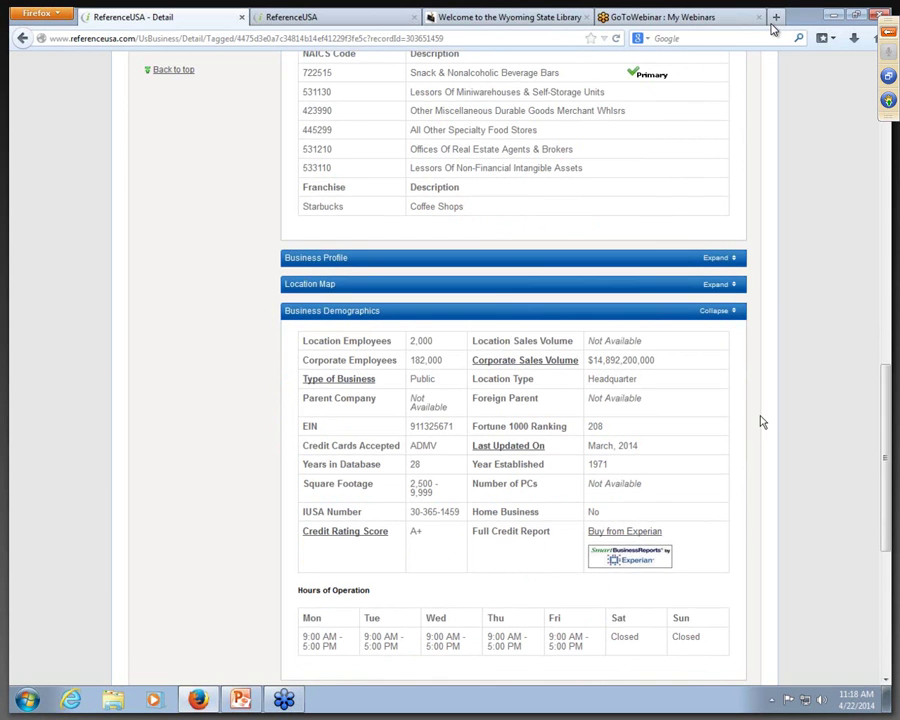
{"action": "scroll", "coordinate": [756, 418], "scroll_direction": "down", "scroll_amount": 5}
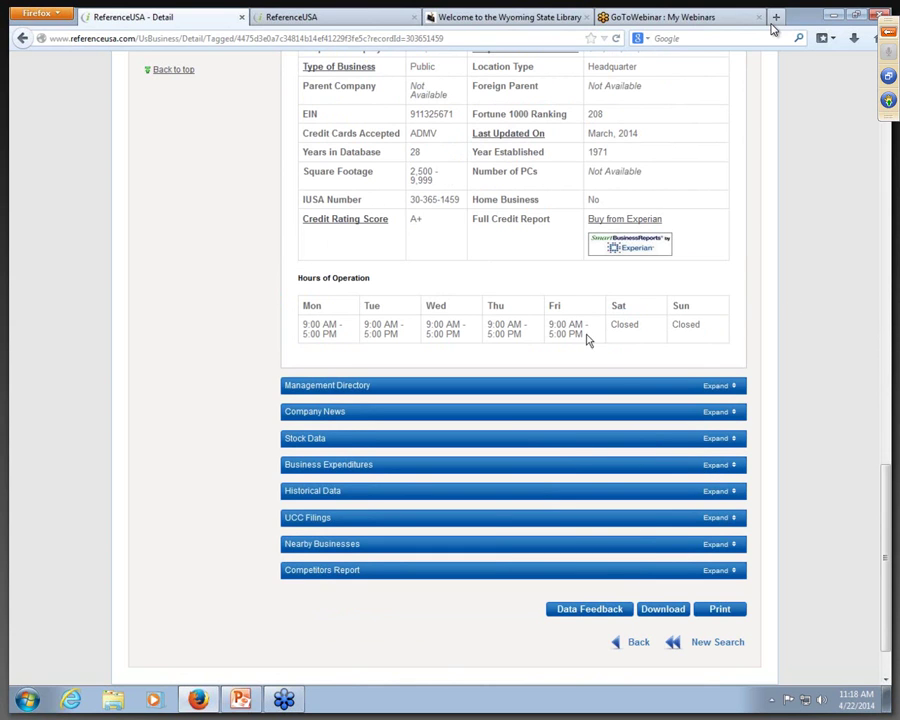
{"action": "left_click", "coordinate": [716, 387]}
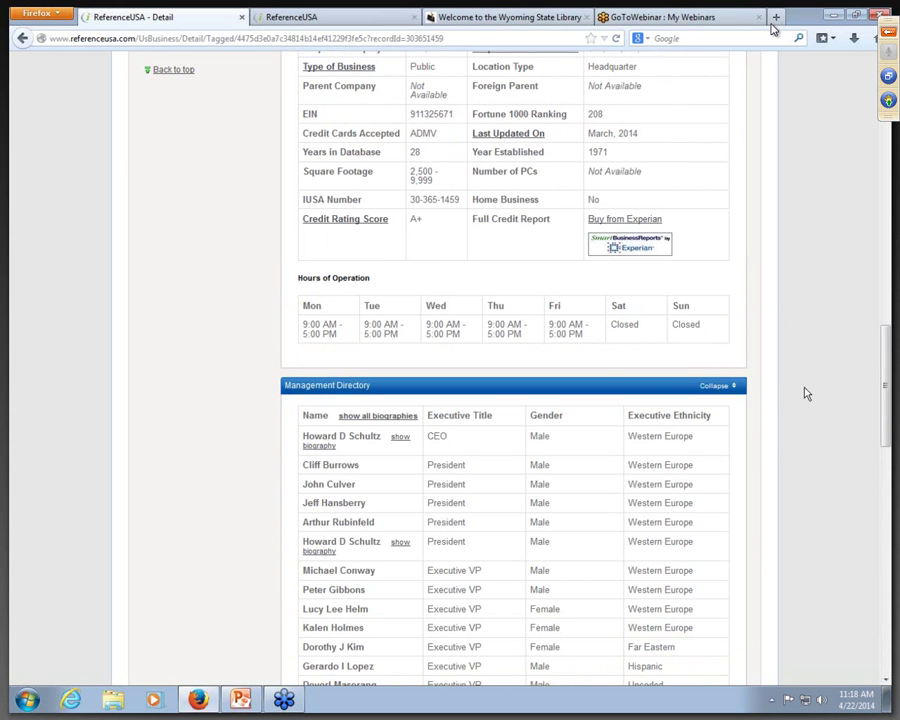
{"action": "scroll", "coordinate": [692, 126], "scroll_direction": "up", "scroll_amount": 15}
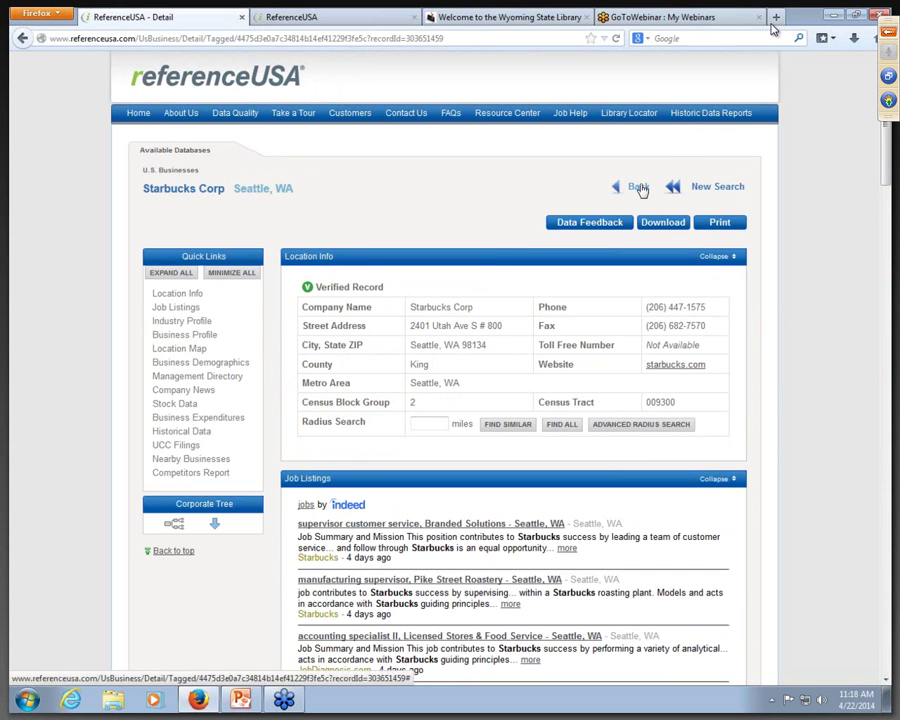
{"action": "left_click", "coordinate": [637, 186]}
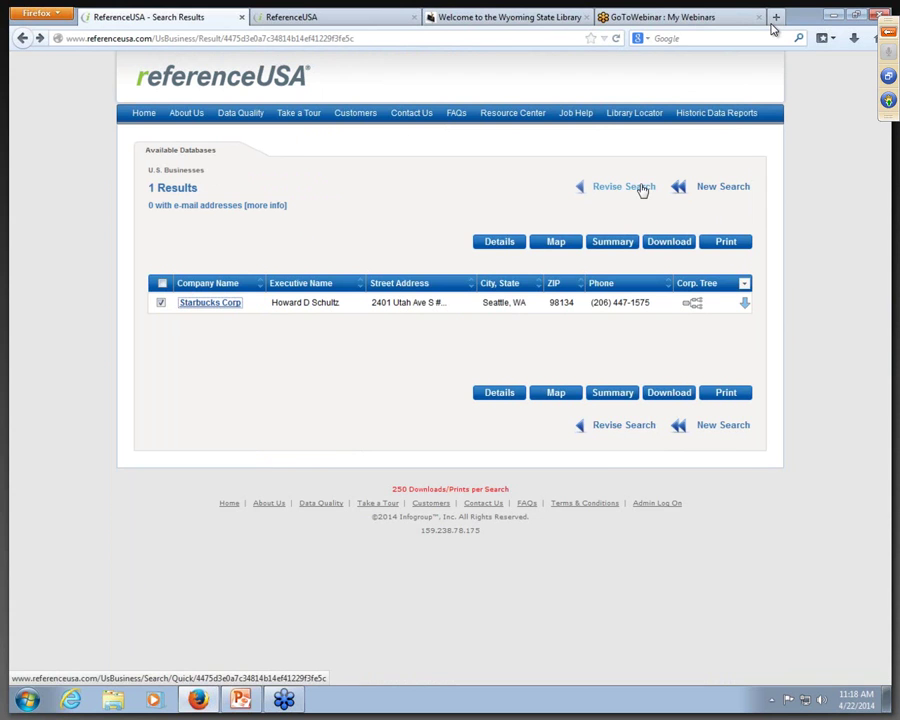
Step: Return to the 13 Wyoming results and open the Sheridan Starbucks detail record
{"action": "left_click", "coordinate": [22, 38]}
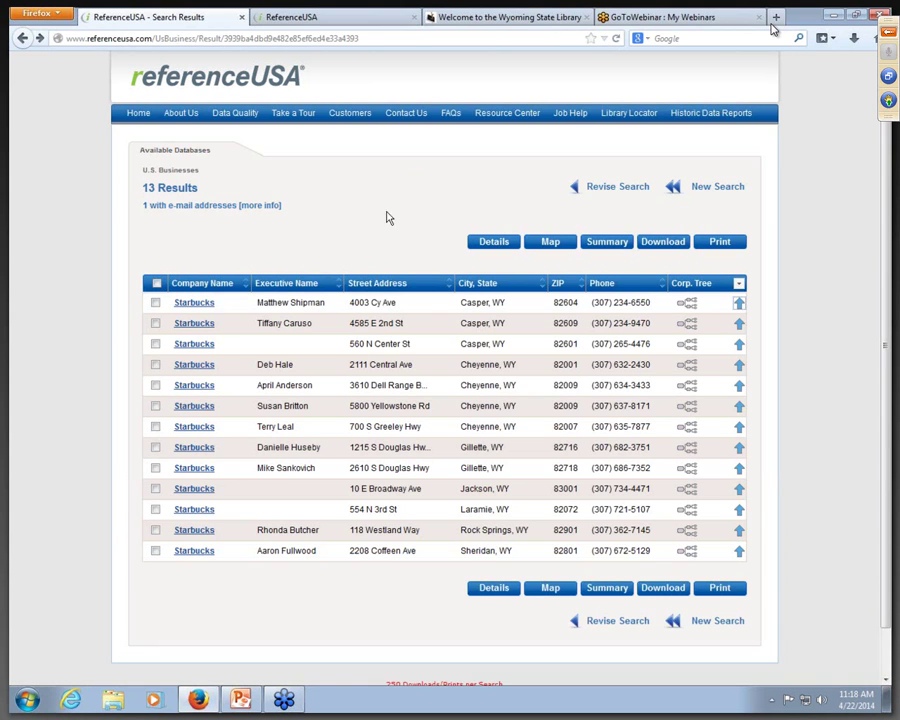
{"action": "left_click", "coordinate": [203, 553]}
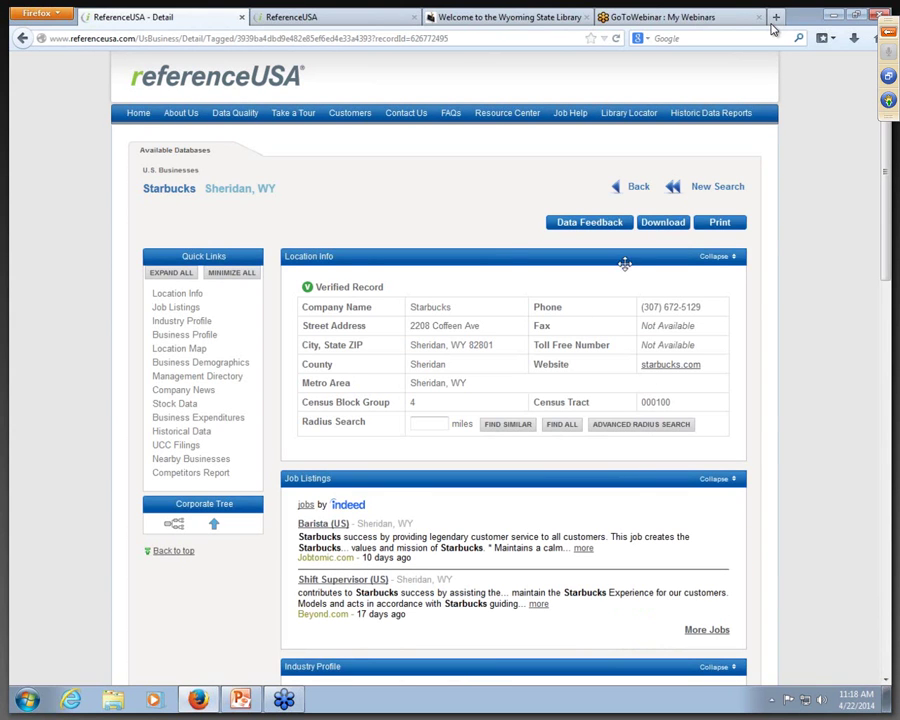
{"action": "scroll", "coordinate": [503, 266], "scroll_direction": "down", "scroll_amount": 2}
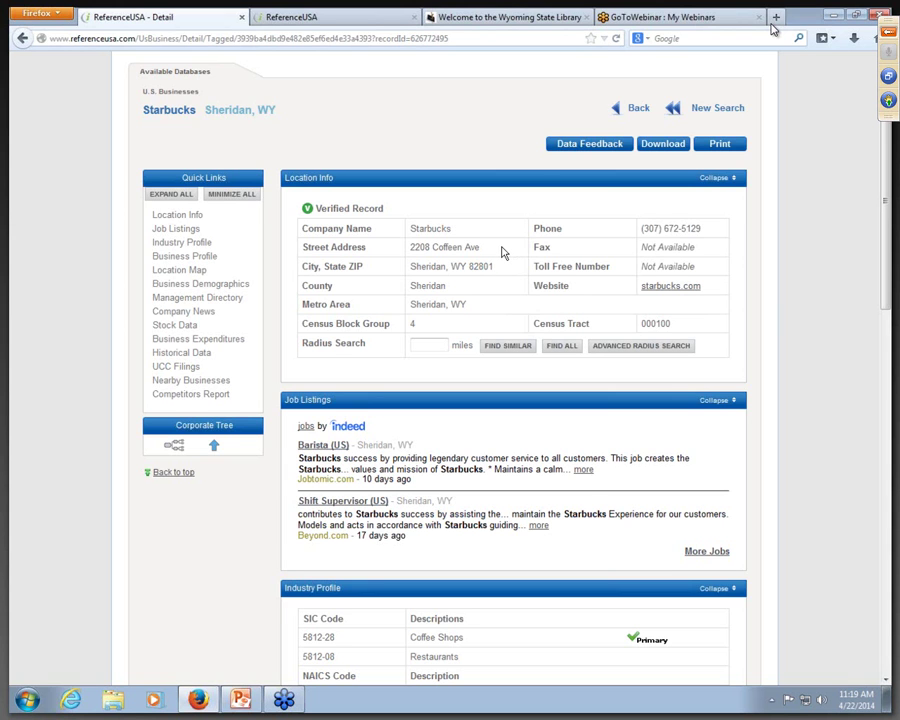
{"action": "scroll", "coordinate": [503, 253], "scroll_direction": "down", "scroll_amount": 2}
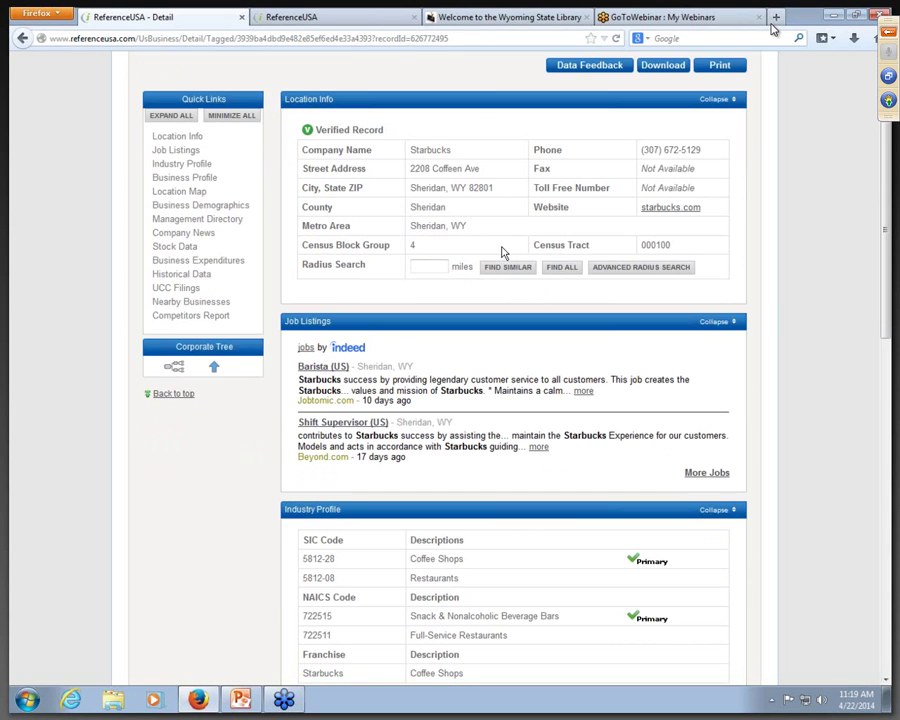
{"action": "scroll", "coordinate": [503, 253], "scroll_direction": "down", "scroll_amount": 8}
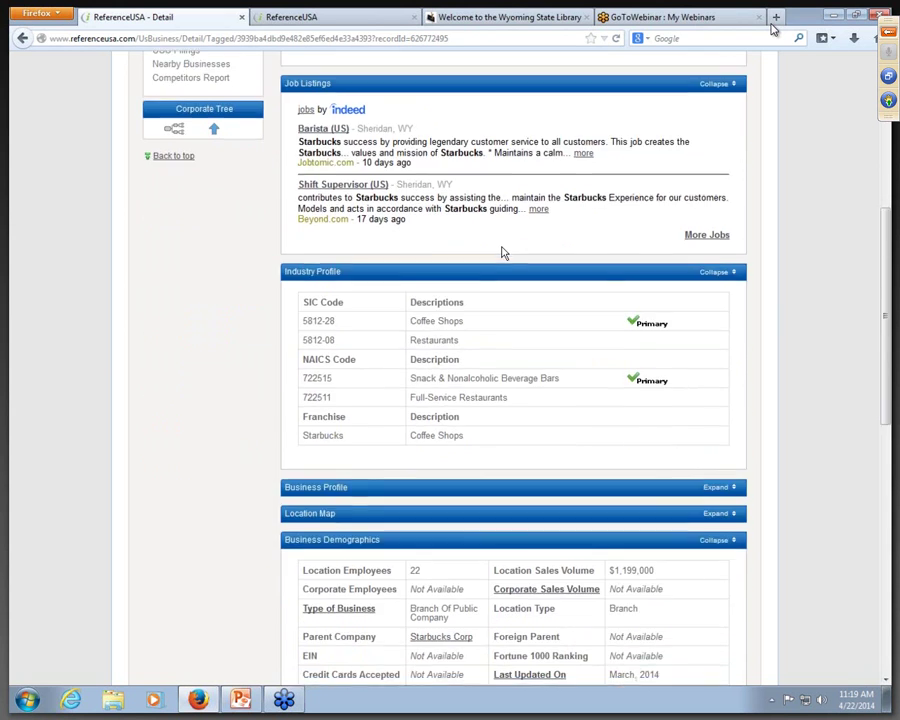
{"action": "scroll", "coordinate": [503, 253], "scroll_direction": "down", "scroll_amount": 4}
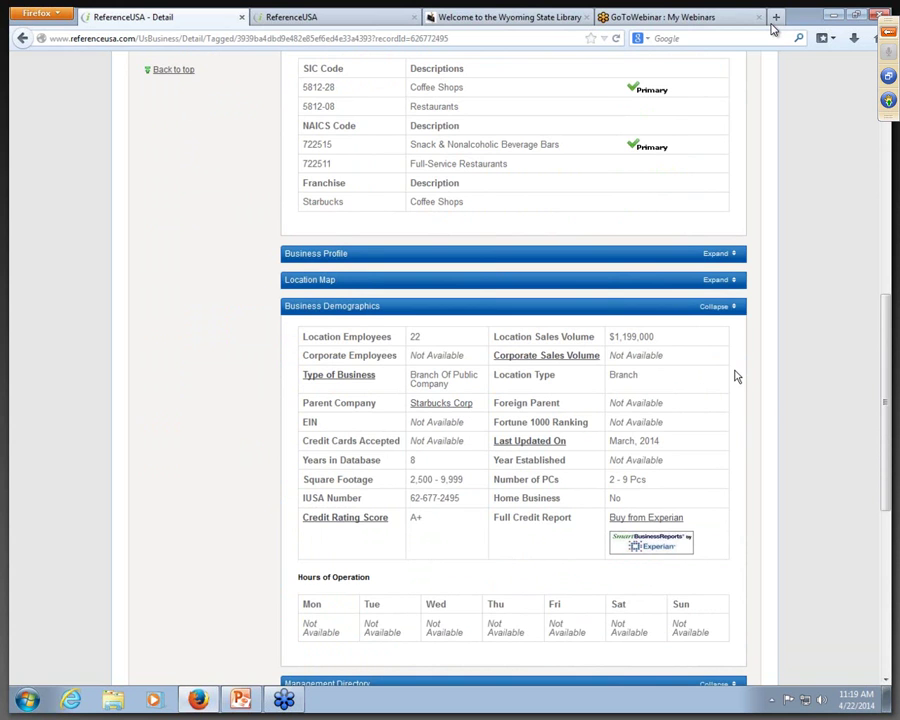
{"action": "scroll", "coordinate": [735, 376], "scroll_direction": "down", "scroll_amount": 9}
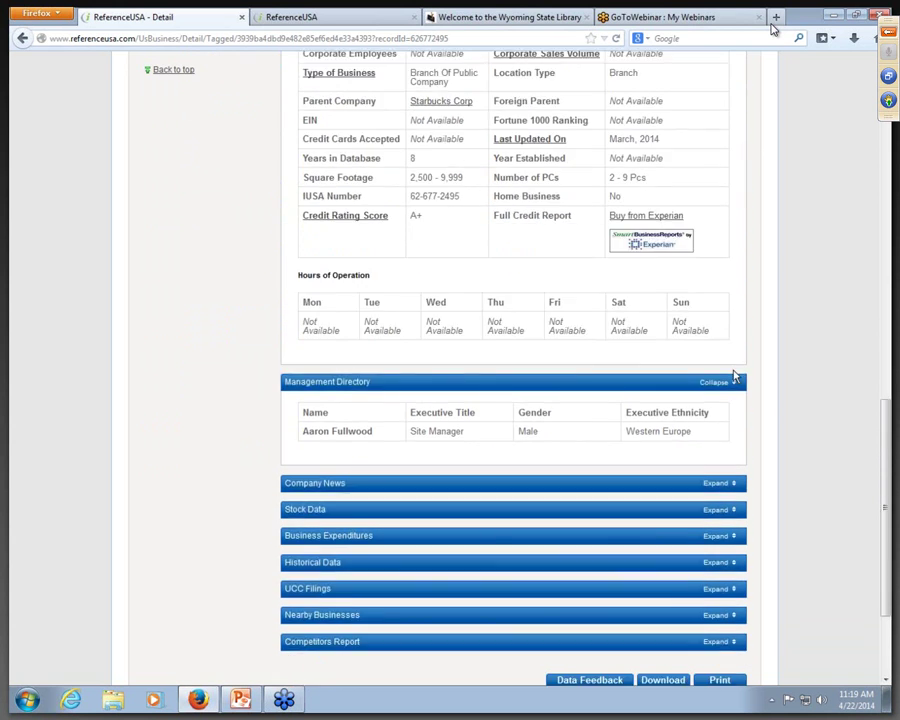
Step: Expand the Sheridan store's Nearby Businesses, then return to the 13 results
{"action": "left_click", "coordinate": [714, 526]}
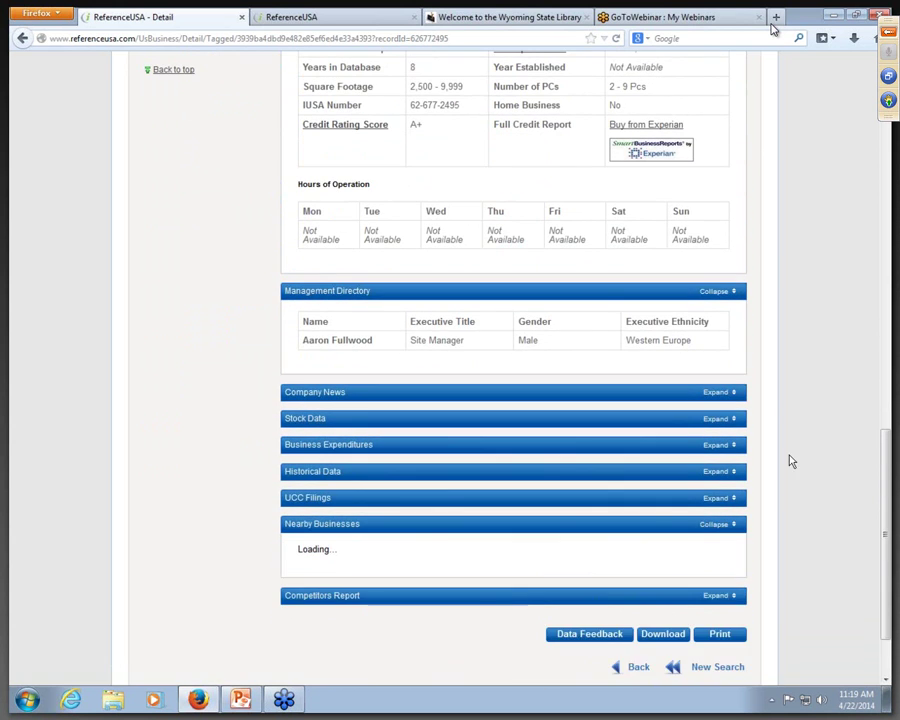
{"action": "scroll", "coordinate": [811, 432], "scroll_direction": "down", "scroll_amount": 4}
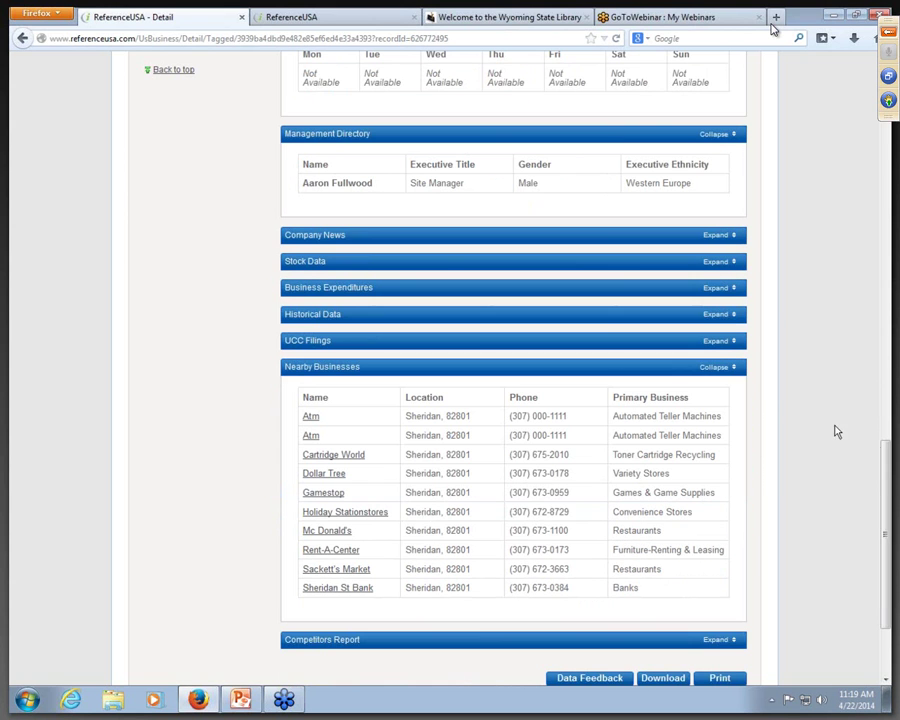
{"action": "left_click_drag", "start_coordinate": [885, 465], "coordinate": [755, 84]}
{"action": "left_click", "coordinate": [639, 190]}
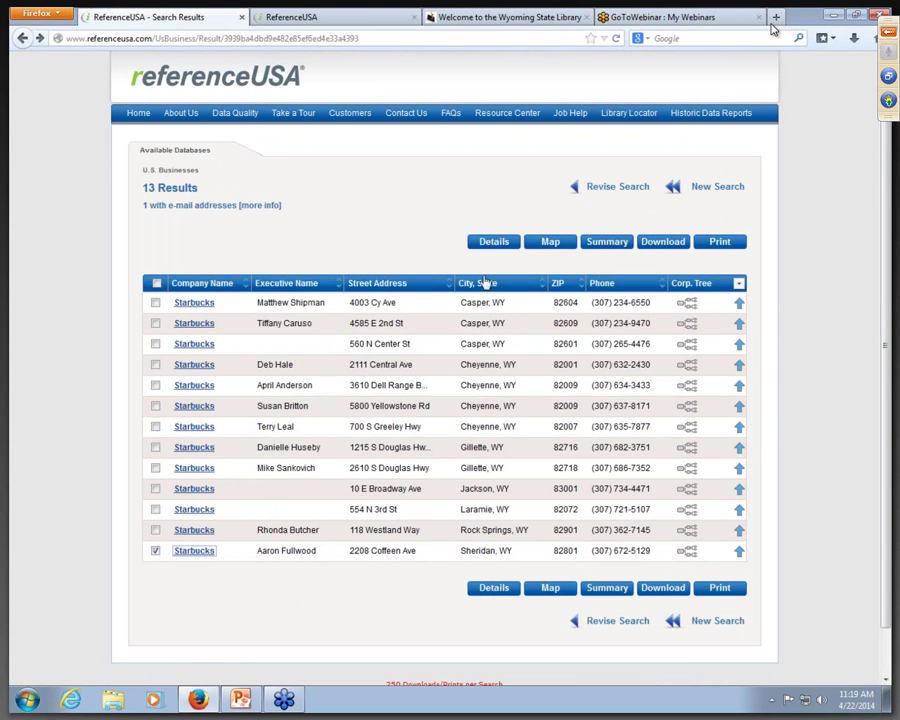
Step: Plot the 13 Starbucks results on a map, then go back to the ReferenceUSA home page
{"action": "left_click", "coordinate": [553, 244]}
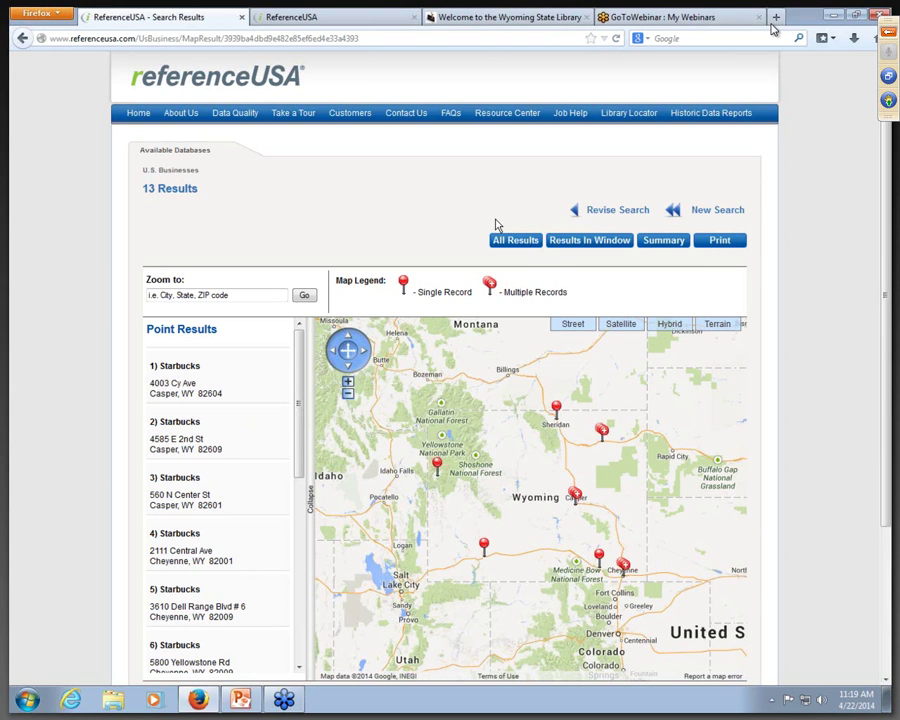
{"action": "left_click", "coordinate": [140, 113]}
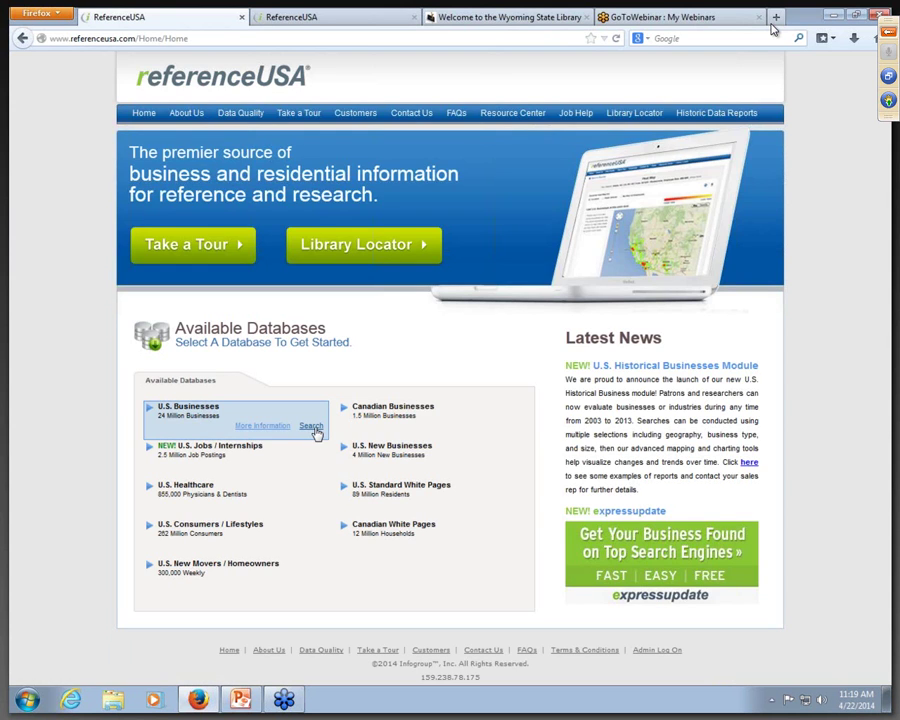
Step: Quick-search U.S. Businesses by the company name with state Colorado and city Fort Collins
{"action": "left_click", "coordinate": [311, 426]}
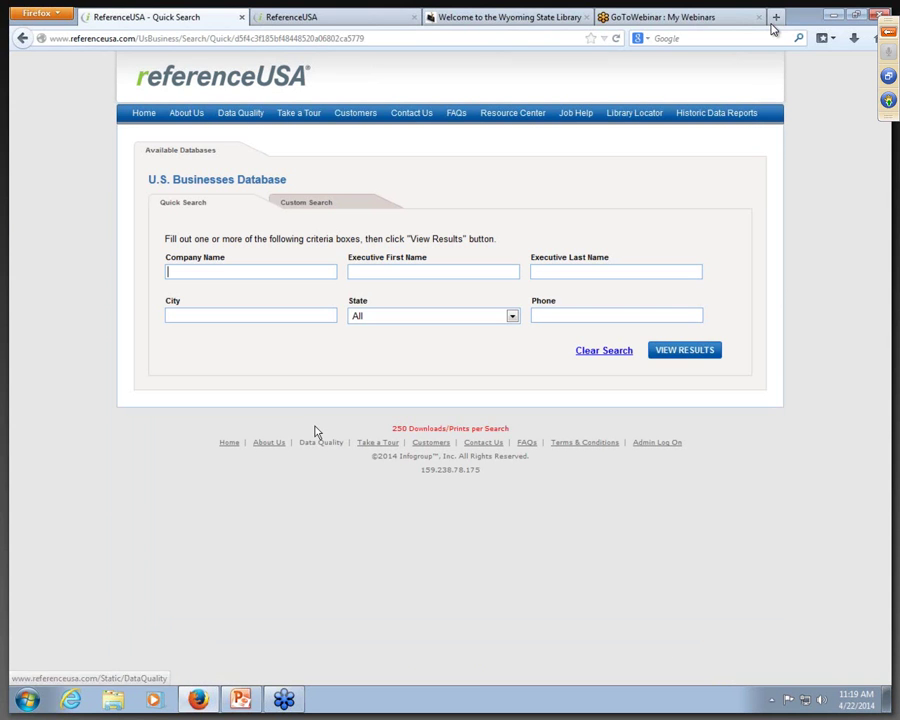
{"action": "left_click", "coordinate": [245, 271]}
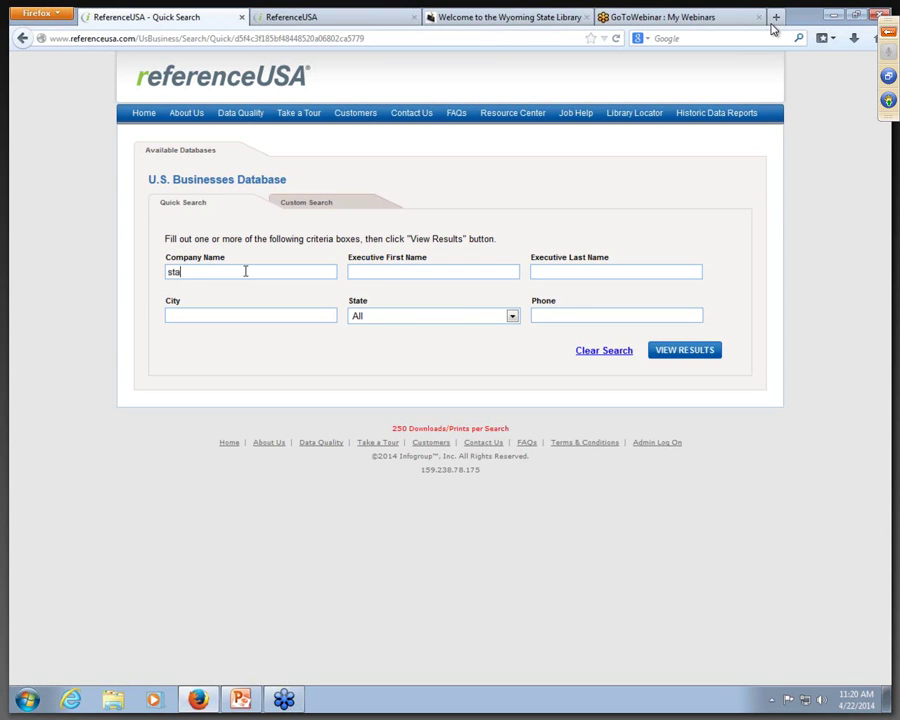
{"action": "left_click", "coordinate": [512, 316]}
{"action": "mouse_move", "coordinate": [517, 348]}
{"action": "left_mouse_down"}
{"action": "mouse_move", "coordinate": [516, 506]}
{"action": "mouse_move", "coordinate": [517, 327]}
{"action": "left_mouse_up"}
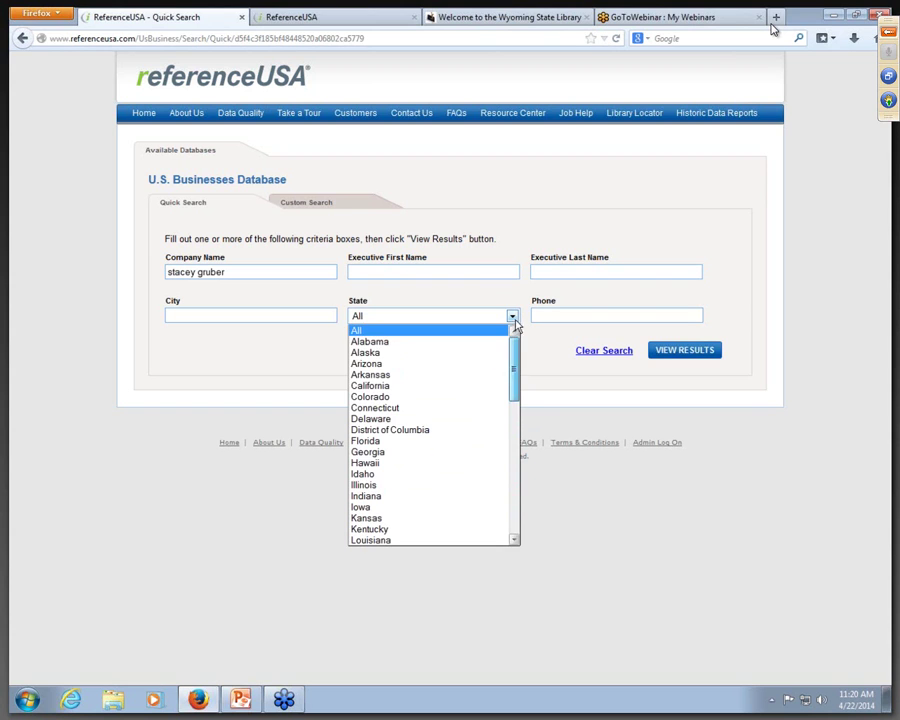
{"action": "left_click", "coordinate": [474, 397]}
{"action": "left_click", "coordinate": [325, 317]}
{"action": "type", "text": "fort collins"}
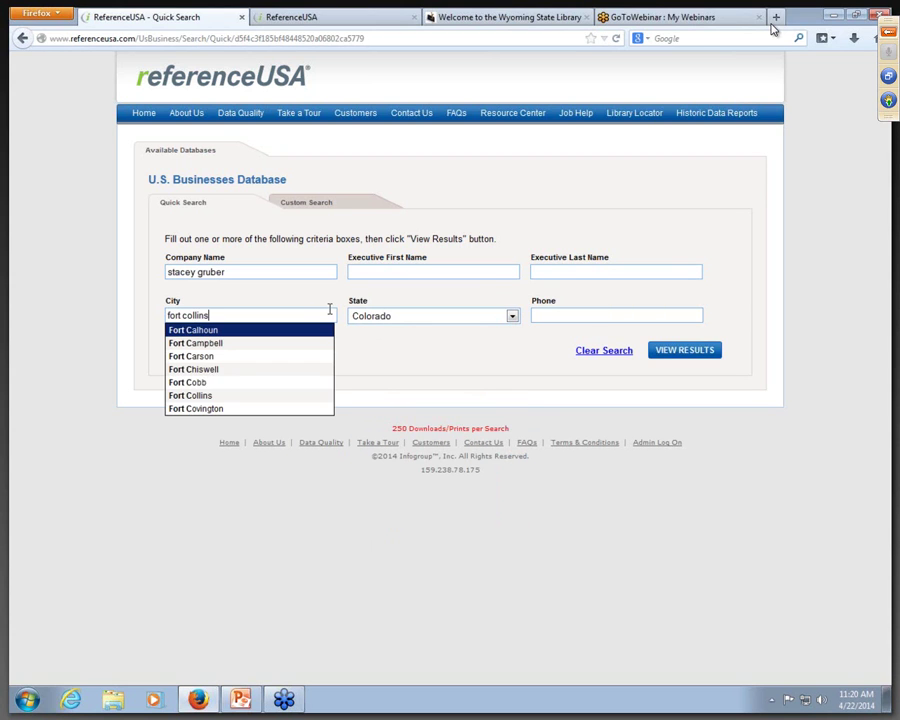
{"action": "left_click", "coordinate": [248, 332]}
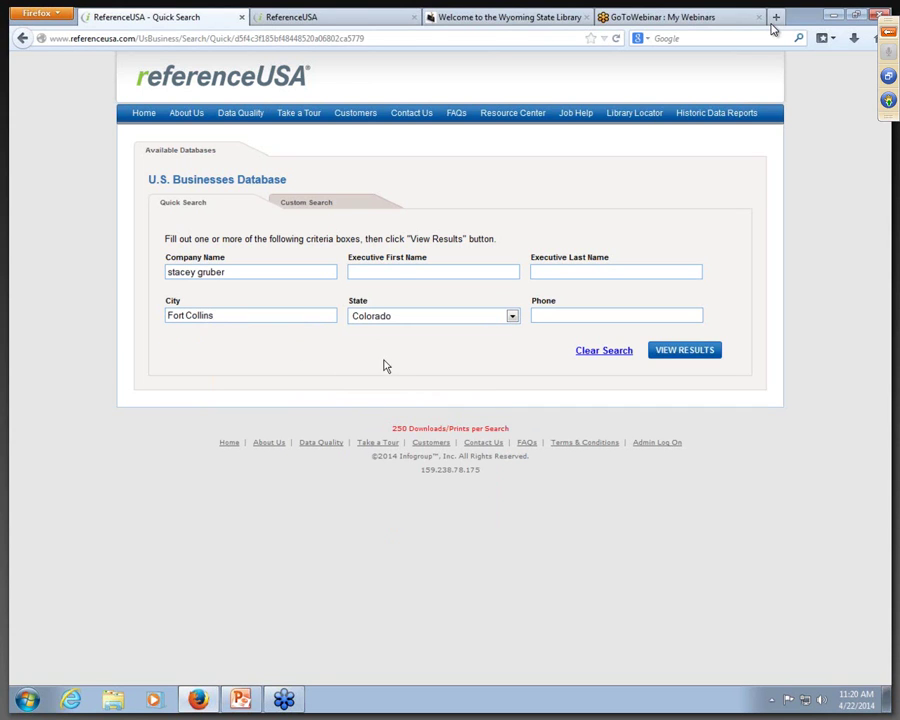
{"action": "left_click", "coordinate": [677, 355]}
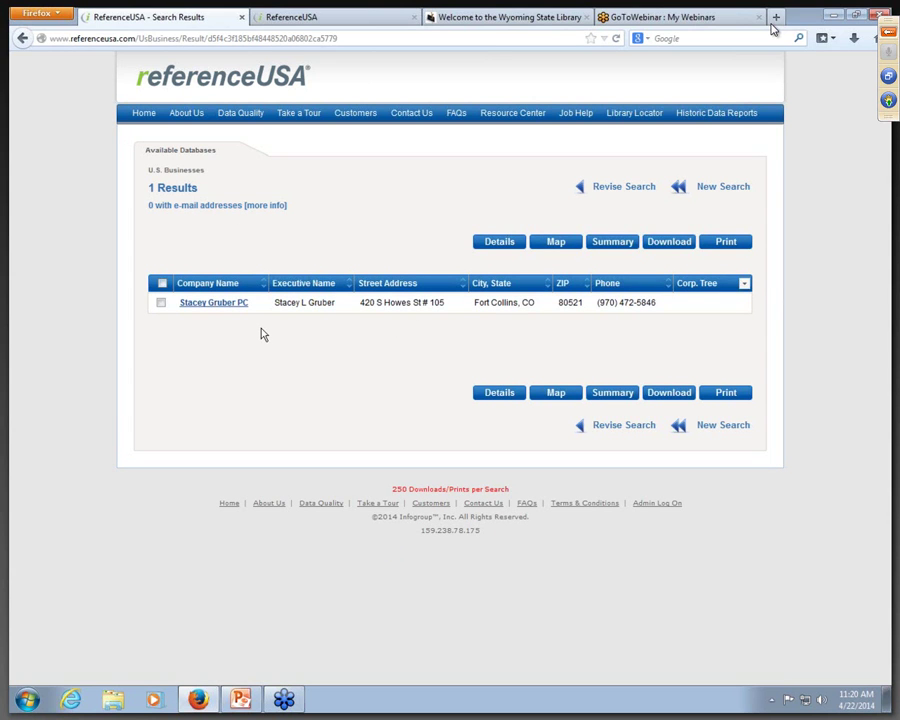
Step: Open the Fort Collins acupuncture practice's detail record and scroll through its sections
{"action": "left_click", "coordinate": [224, 304]}
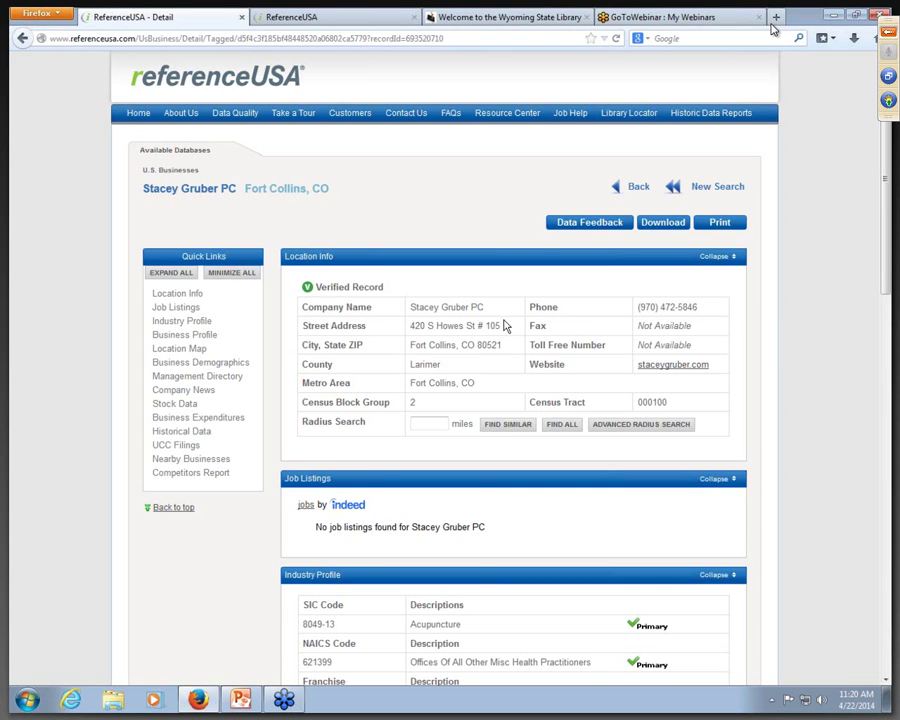
{"action": "scroll", "coordinate": [505, 326], "scroll_direction": "down", "scroll_amount": 2}
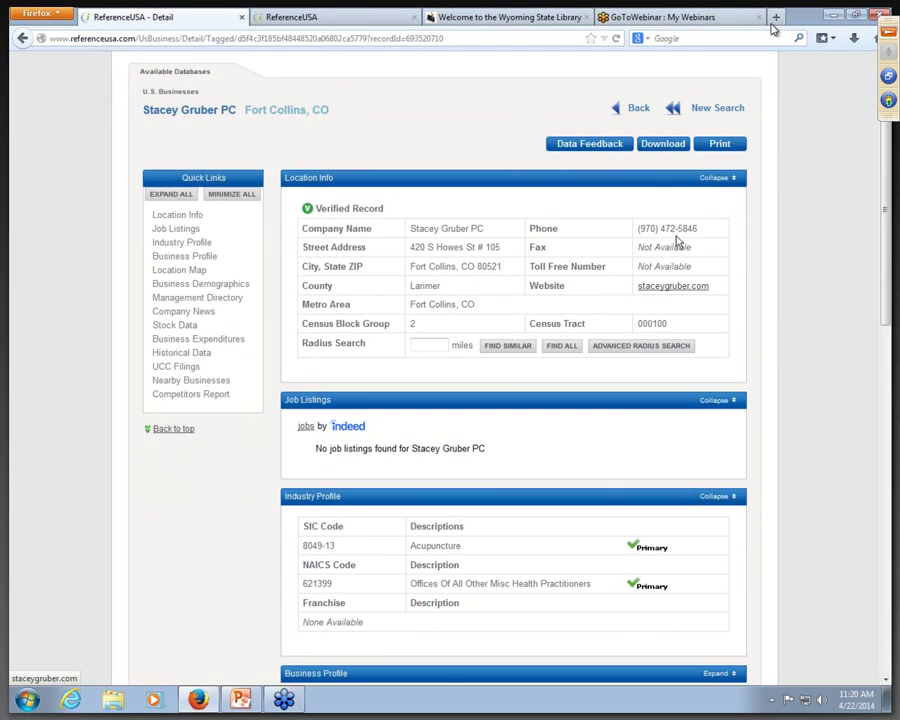
{"action": "scroll", "coordinate": [665, 335], "scroll_direction": "down", "scroll_amount": 4}
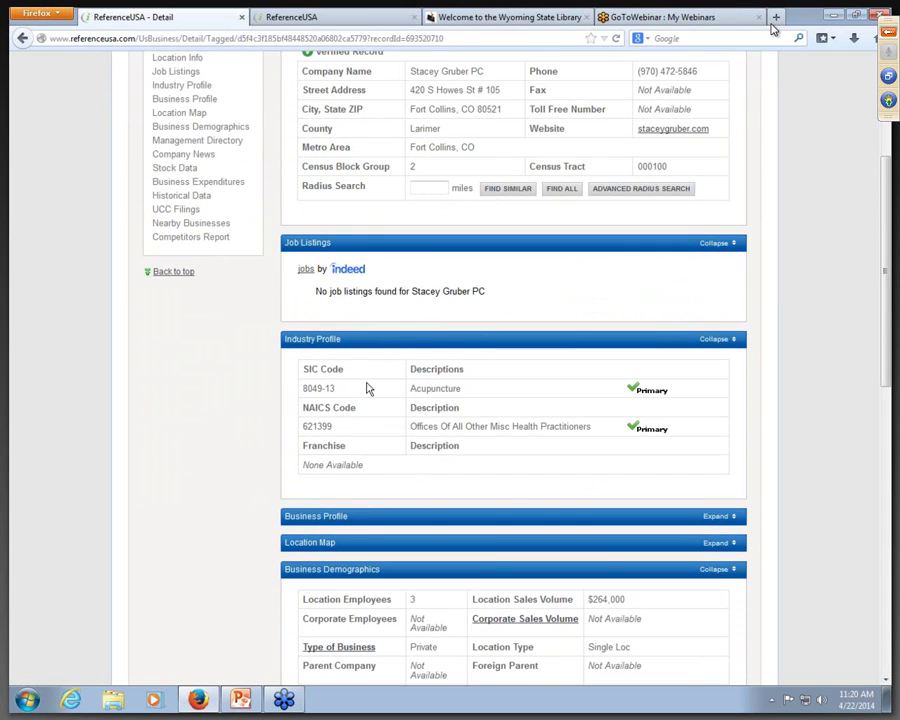
{"action": "scroll", "coordinate": [567, 499], "scroll_direction": "down", "scroll_amount": 5}
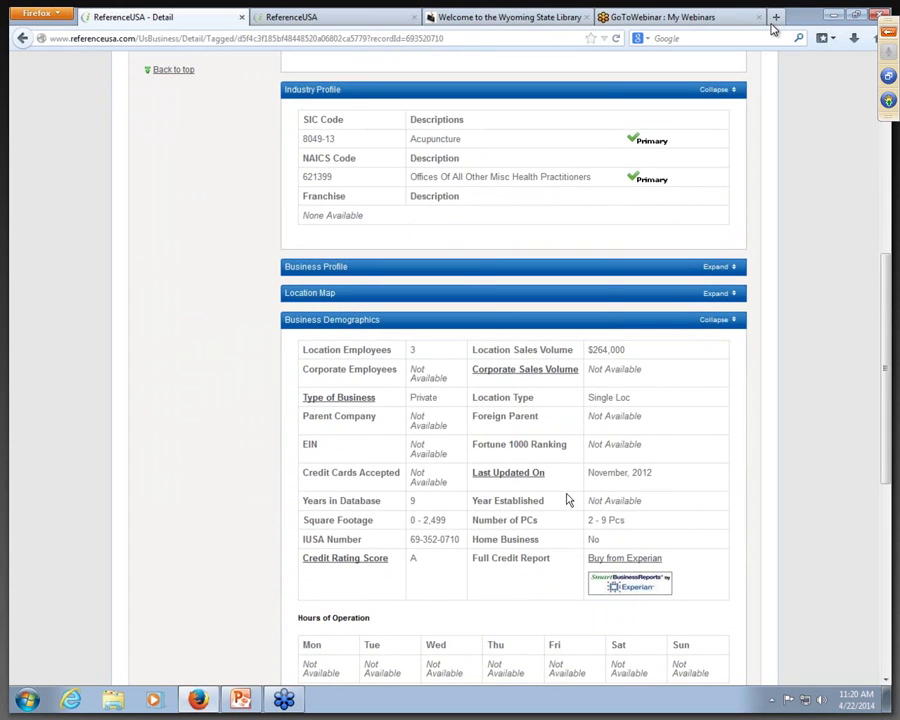
{"action": "scroll", "coordinate": [567, 499], "scroll_direction": "down", "scroll_amount": 1}
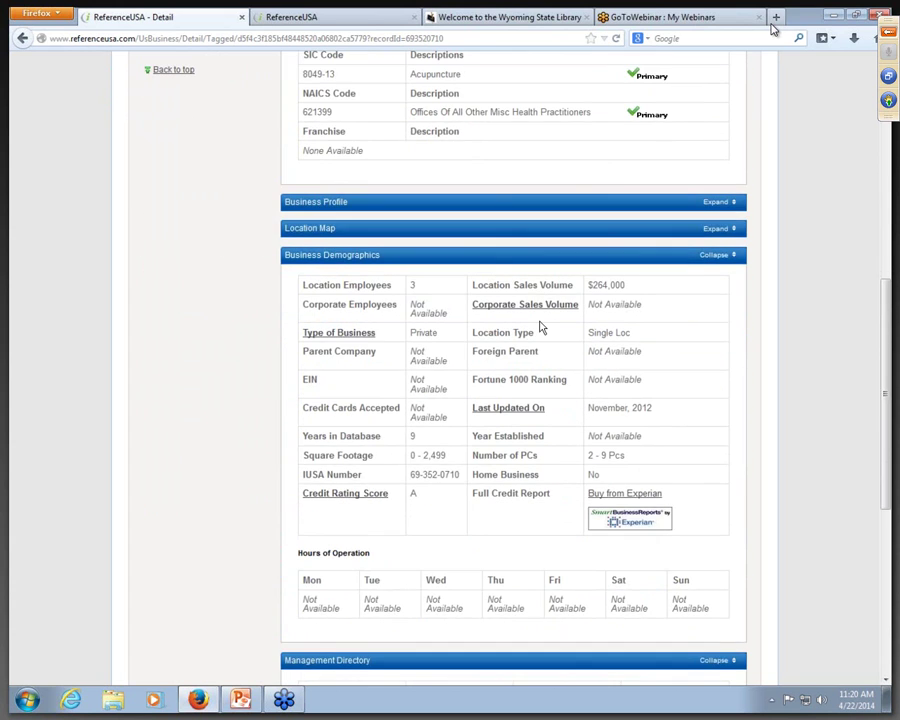
{"action": "scroll", "coordinate": [541, 328], "scroll_direction": "down", "scroll_amount": 1}
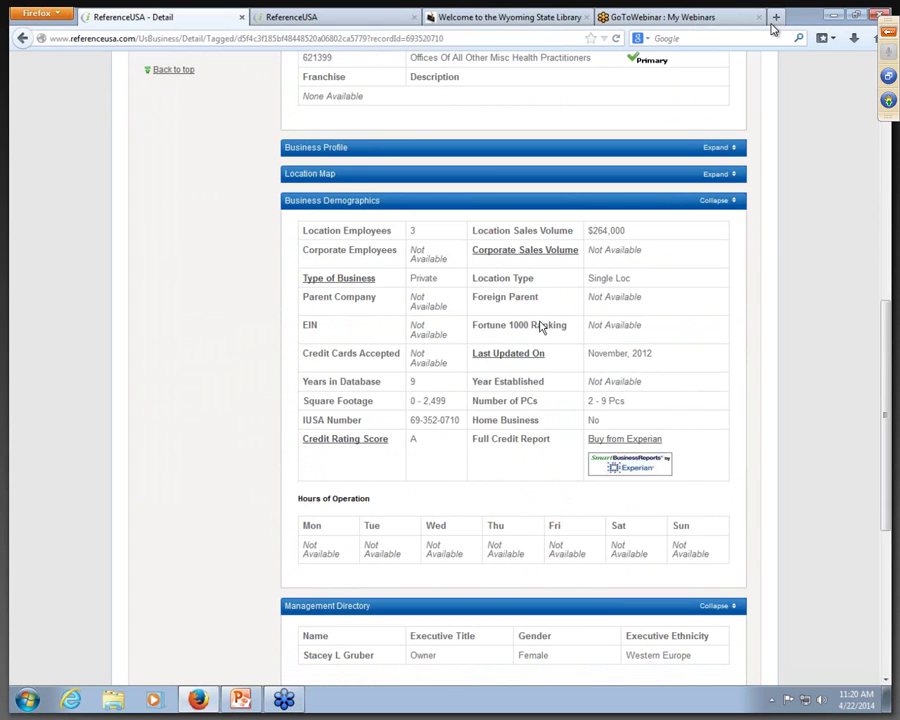
{"action": "scroll", "coordinate": [540, 328], "scroll_direction": "down", "scroll_amount": 2}
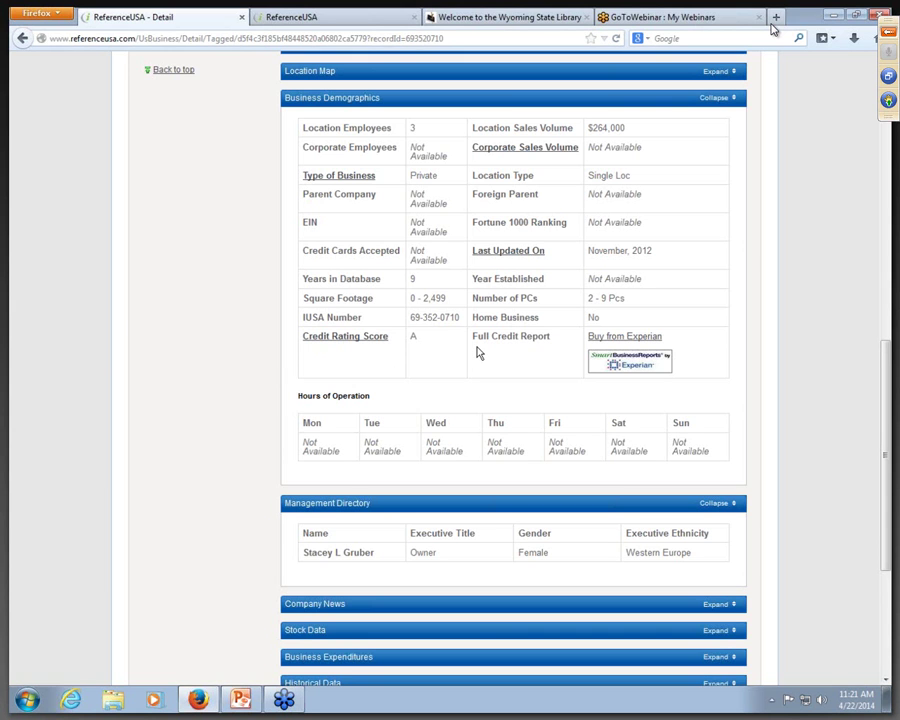
{"action": "scroll", "coordinate": [478, 352], "scroll_direction": "down", "scroll_amount": 1}
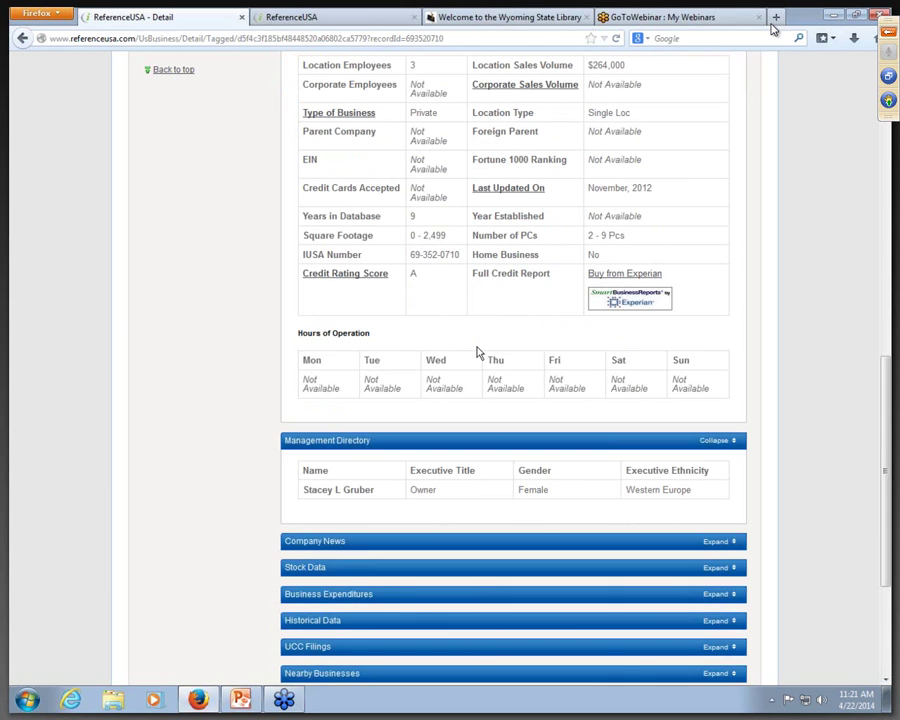
{"action": "scroll", "coordinate": [478, 352], "scroll_direction": "down", "scroll_amount": 1}
{"action": "scroll", "coordinate": [491, 389], "scroll_direction": "down", "scroll_amount": 1}
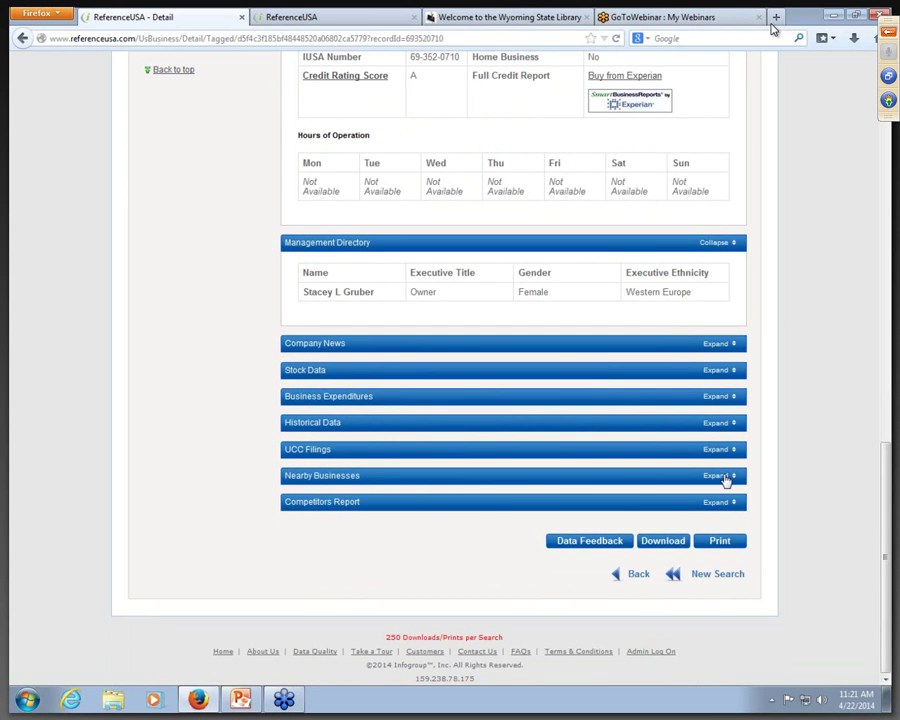
Step: Expand the record's Nearby Businesses list and Competitors Report
{"action": "left_click", "coordinate": [724, 477]}
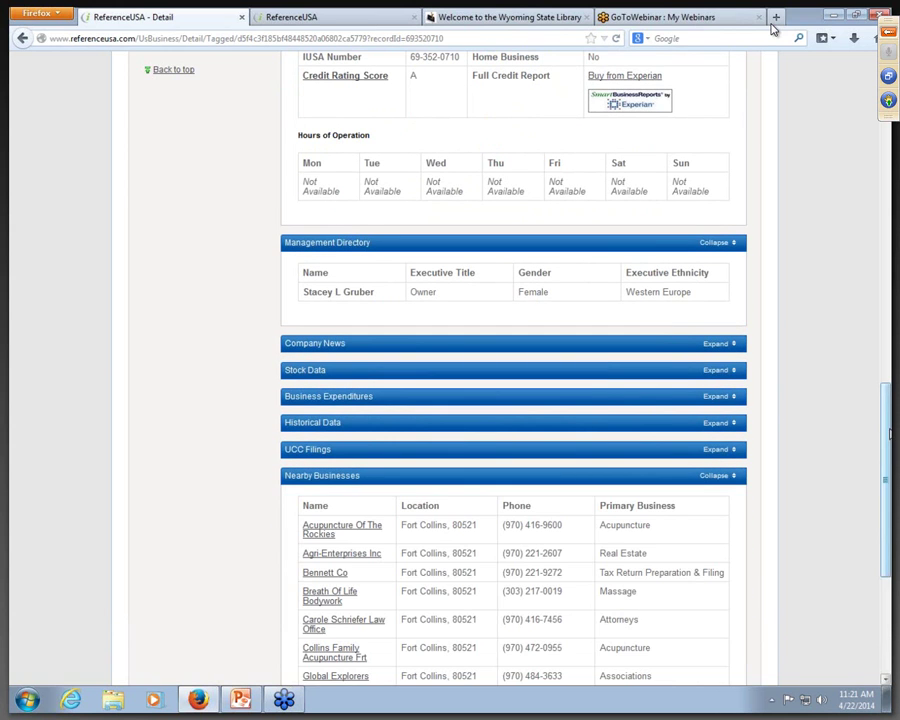
{"action": "scroll", "coordinate": [858, 482], "scroll_direction": "down", "scroll_amount": 1}
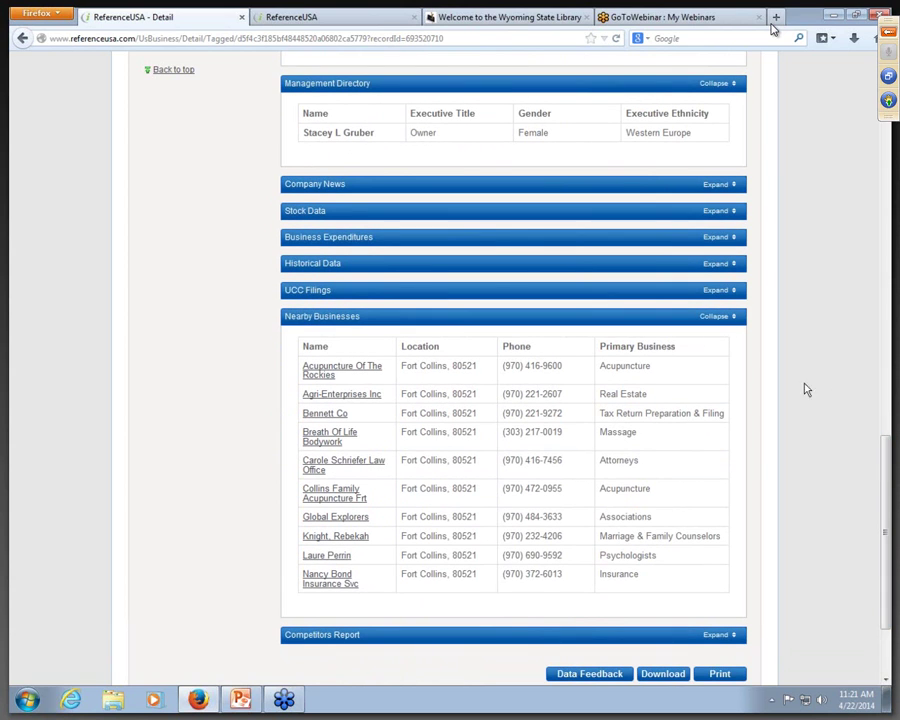
{"action": "left_click", "coordinate": [718, 636]}
{"action": "scroll", "coordinate": [886, 463], "scroll_direction": "down", "scroll_amount": 5}
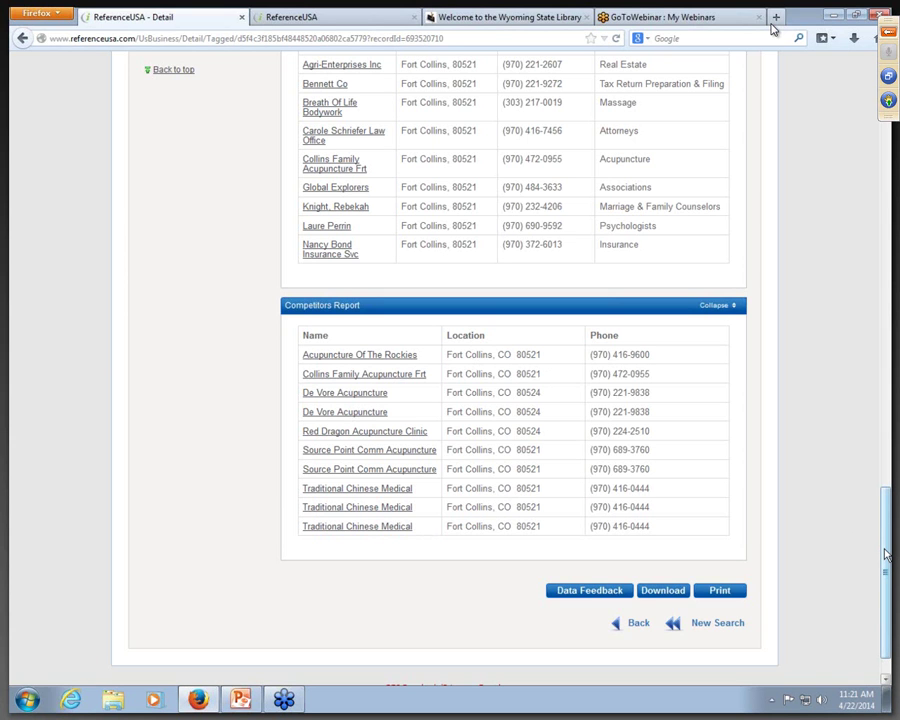
{"action": "left_click_drag", "start_coordinate": [886, 555], "coordinate": [845, 173]}
{"action": "scroll", "coordinate": [835, 185], "scroll_direction": "up", "scroll_amount": 2}
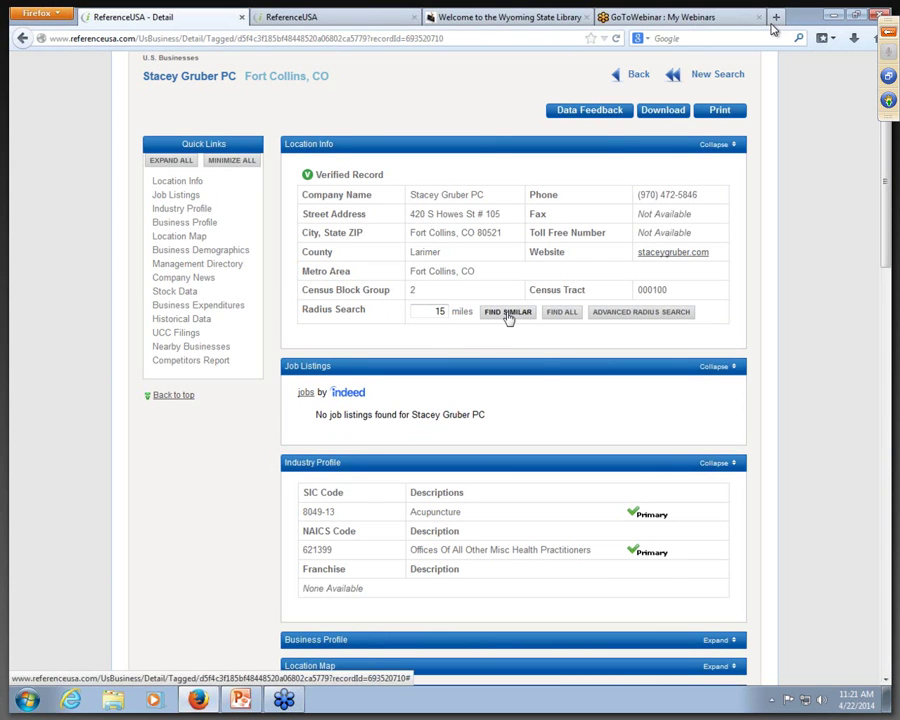
{"action": "left_click", "coordinate": [542, 373]}
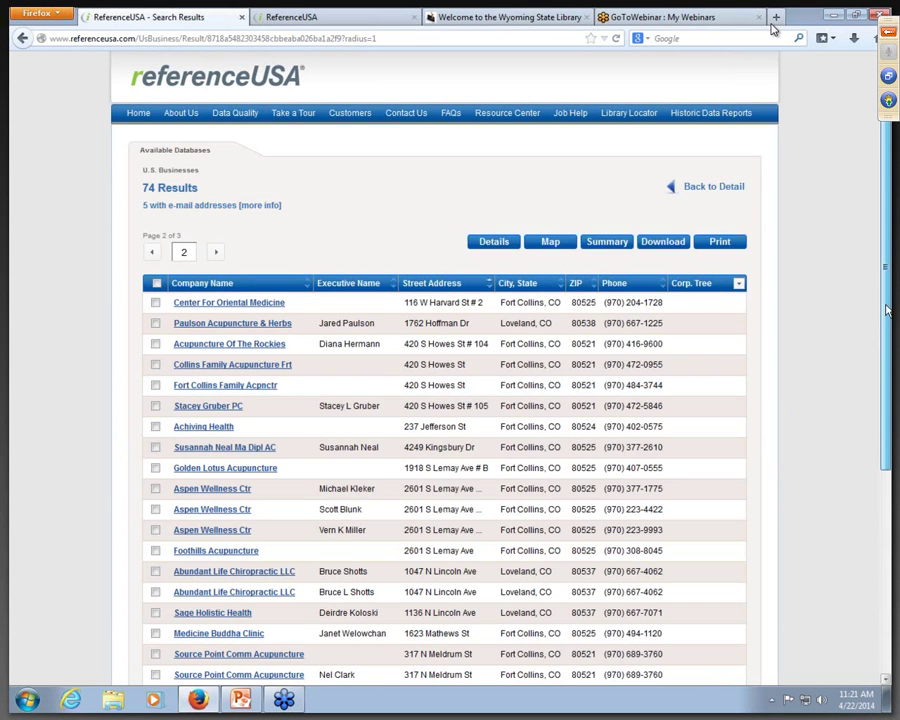
{"action": "left_click_drag", "start_coordinate": [886, 311], "coordinate": [886, 438]}
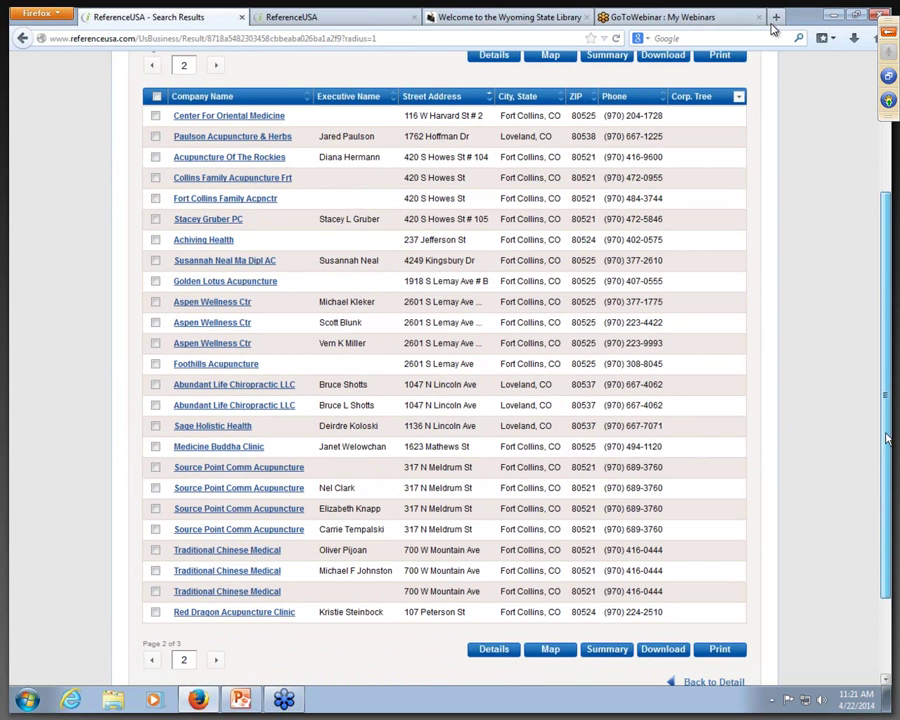
{"action": "scroll", "coordinate": [760, 300], "scroll_direction": "up", "scroll_amount": 5}
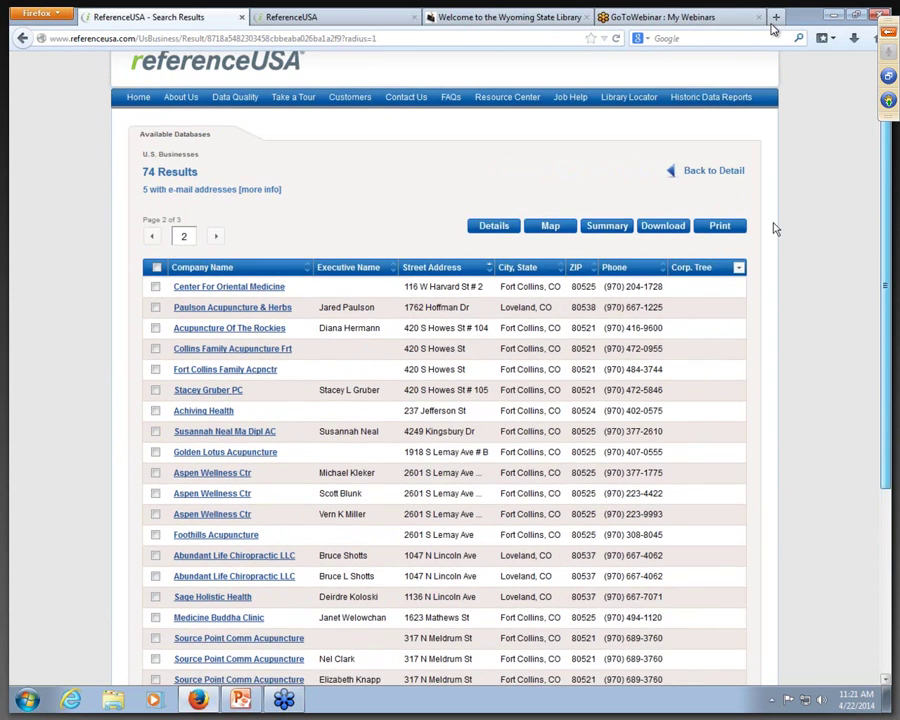
{"action": "left_click", "coordinate": [716, 190]}
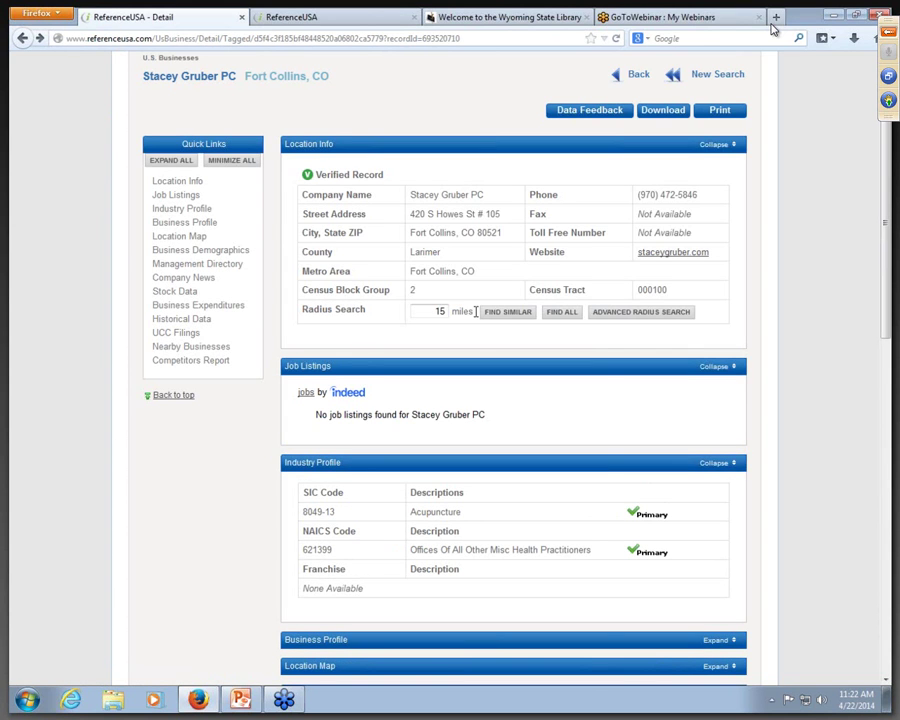
Step: Replace the 15-mile radius with 2 and find all businesses within 2 miles
{"action": "double_click", "coordinate": [445, 311]}
{"action": "type", "text": "2"}
{"action": "left_click", "coordinate": [565, 314]}
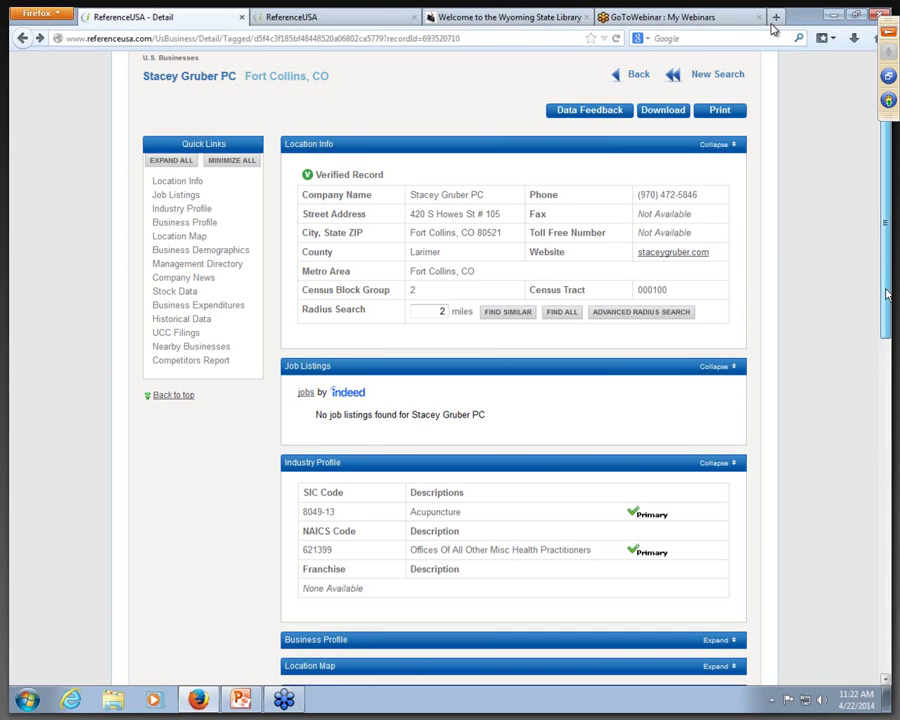
{"action": "scroll", "coordinate": [888, 323], "scroll_direction": "down", "scroll_amount": 1}
{"action": "left_click_drag", "start_coordinate": [888, 323], "coordinate": [888, 250]}
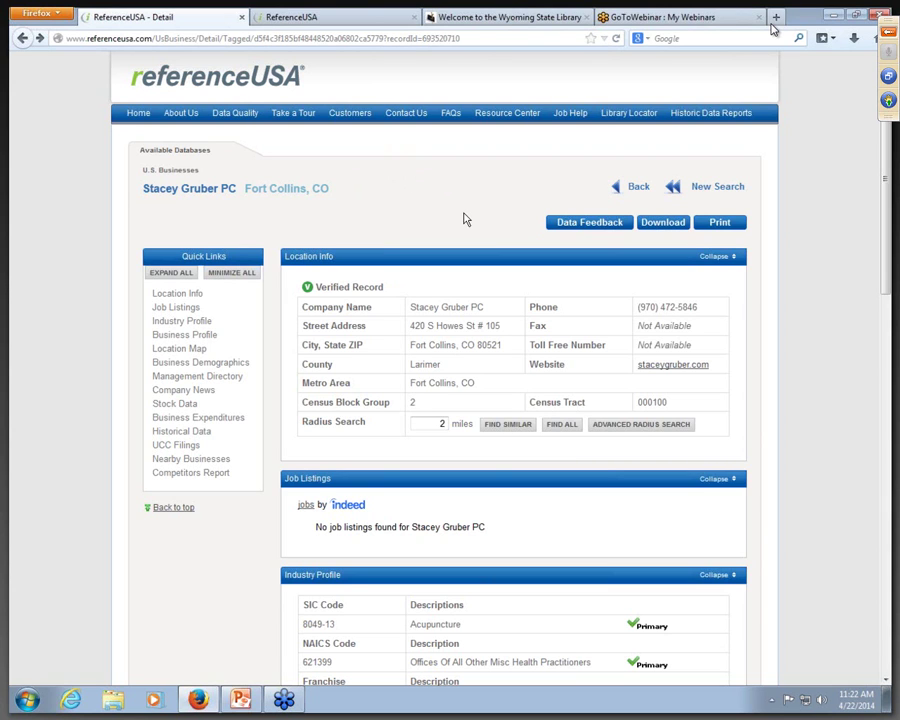
{"action": "left_click", "coordinate": [640, 191]}
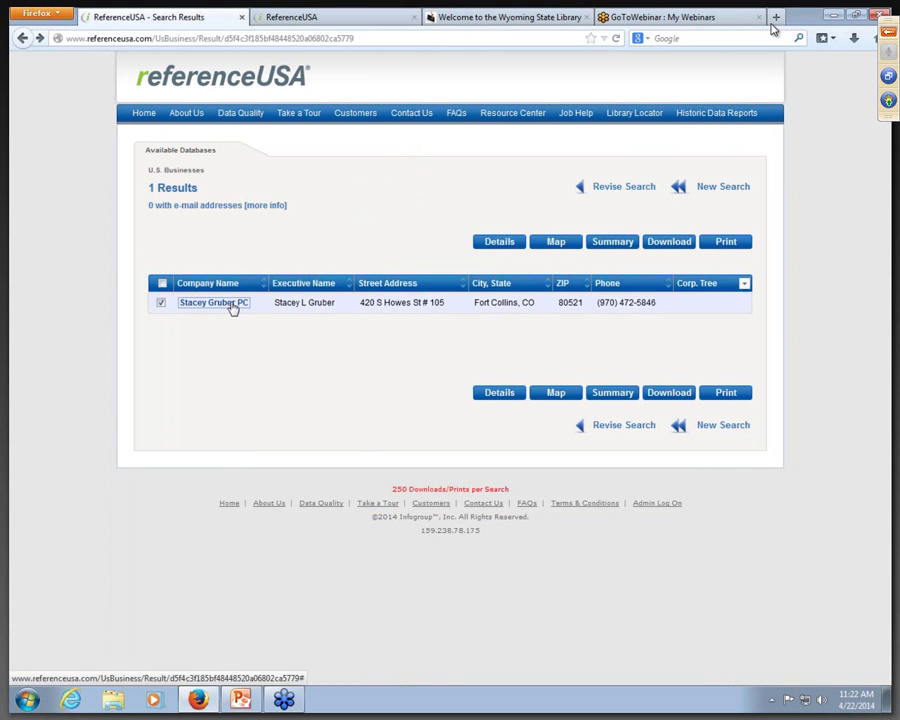
{"action": "left_click", "coordinate": [233, 303]}
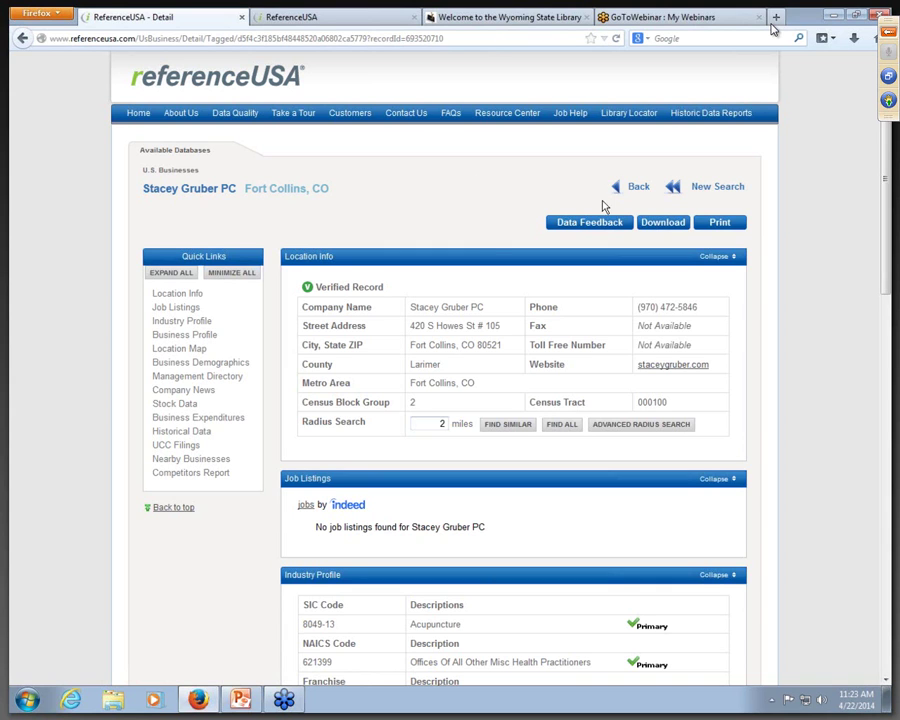
{"action": "left_click", "coordinate": [713, 188]}
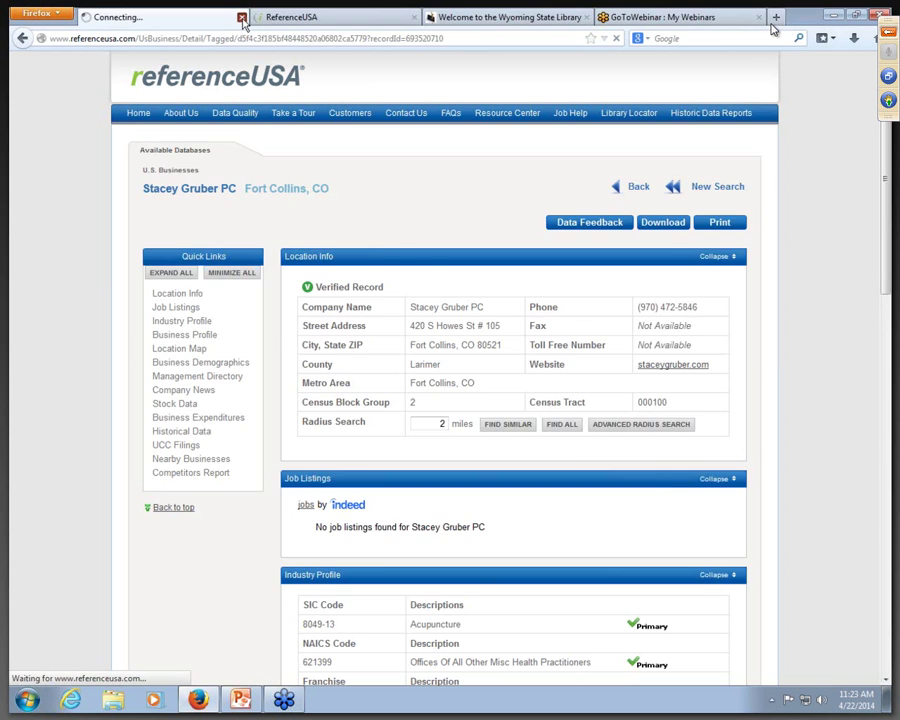
Step: Close the stalled tab and enter the company name in a new U.S. Businesses search
{"action": "left_click", "coordinate": [242, 18]}
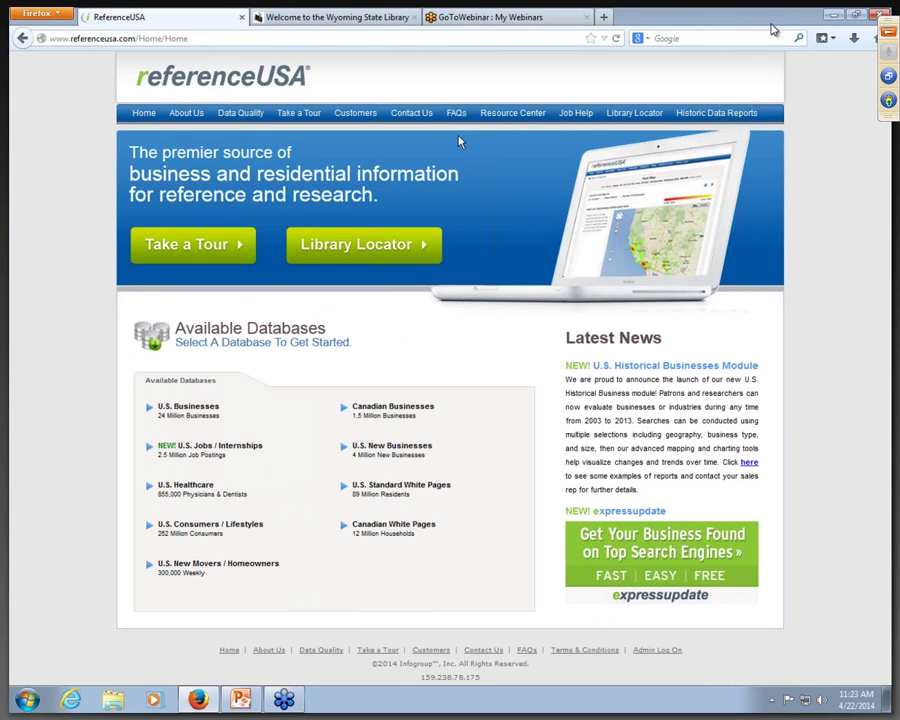
{"action": "left_click", "coordinate": [312, 425]}
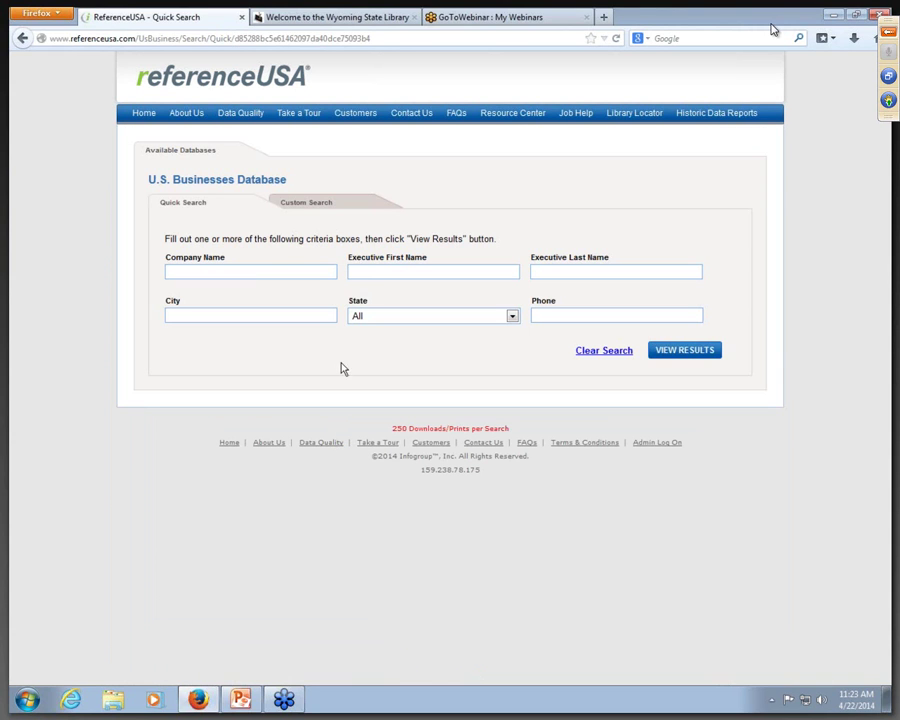
{"action": "left_click", "coordinate": [259, 268]}
Step: Limit the search to Fort Collins, Colorado and view the results
{"action": "left_click", "coordinate": [258, 313]}
{"action": "type", "text": "fort collins"}
{"action": "left_click", "coordinate": [512, 316]}
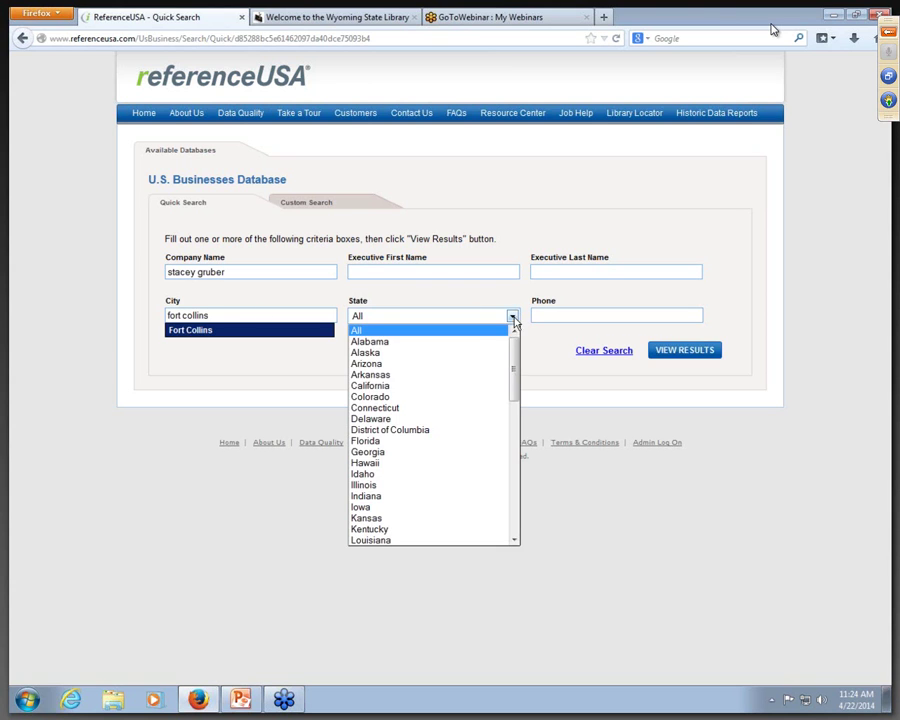
{"action": "left_click", "coordinate": [470, 396]}
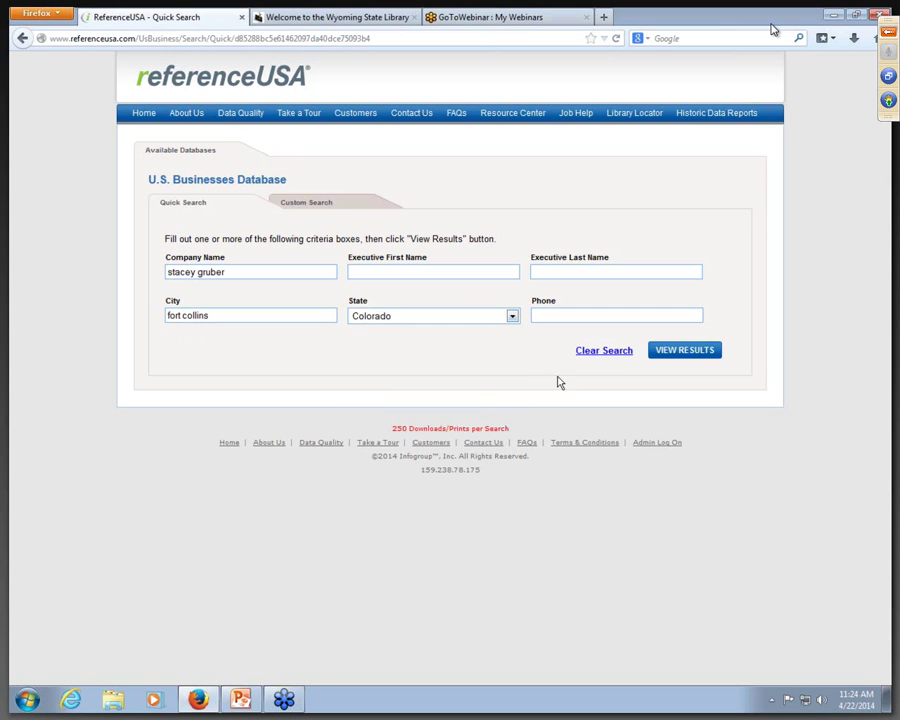
{"action": "left_click", "coordinate": [653, 352]}
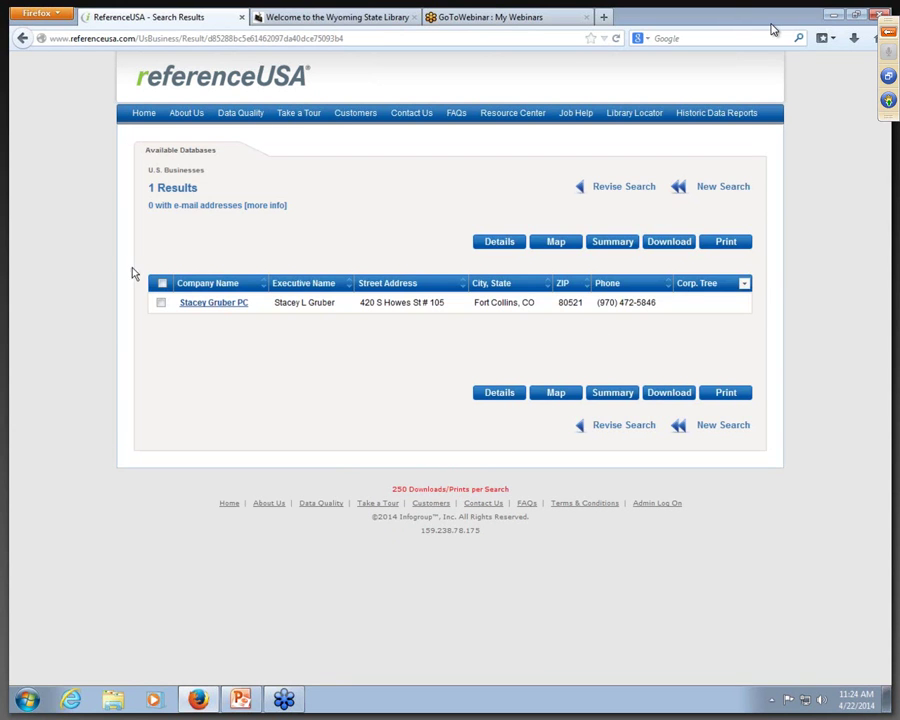
Step: Open the matching business record and find all businesses within 2 miles of it
{"action": "left_click", "coordinate": [218, 303]}
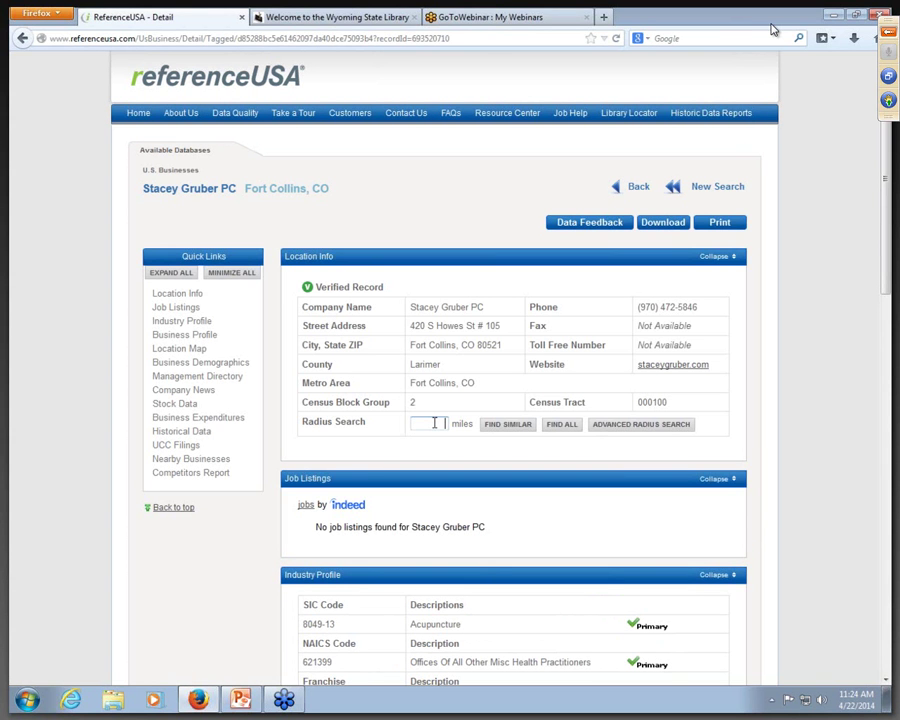
{"action": "type", "text": "2"}
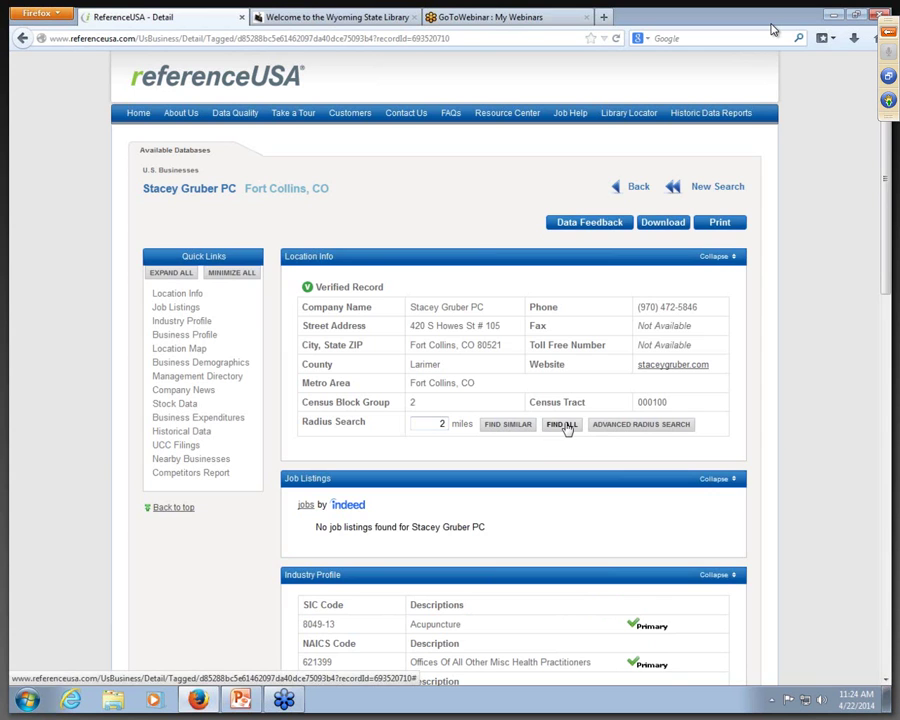
{"action": "left_click", "coordinate": [562, 425]}
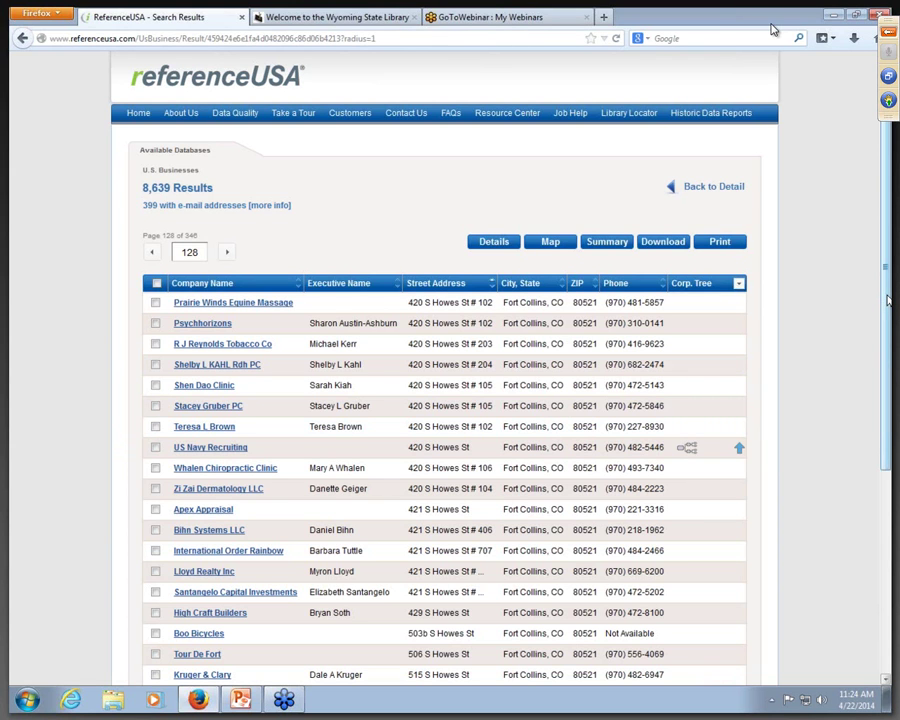
{"action": "left_click_drag", "start_coordinate": [887, 300], "coordinate": [887, 463]}
Step: Page forward through the nearby-business results to page 131
{"action": "left_click", "coordinate": [227, 609]}
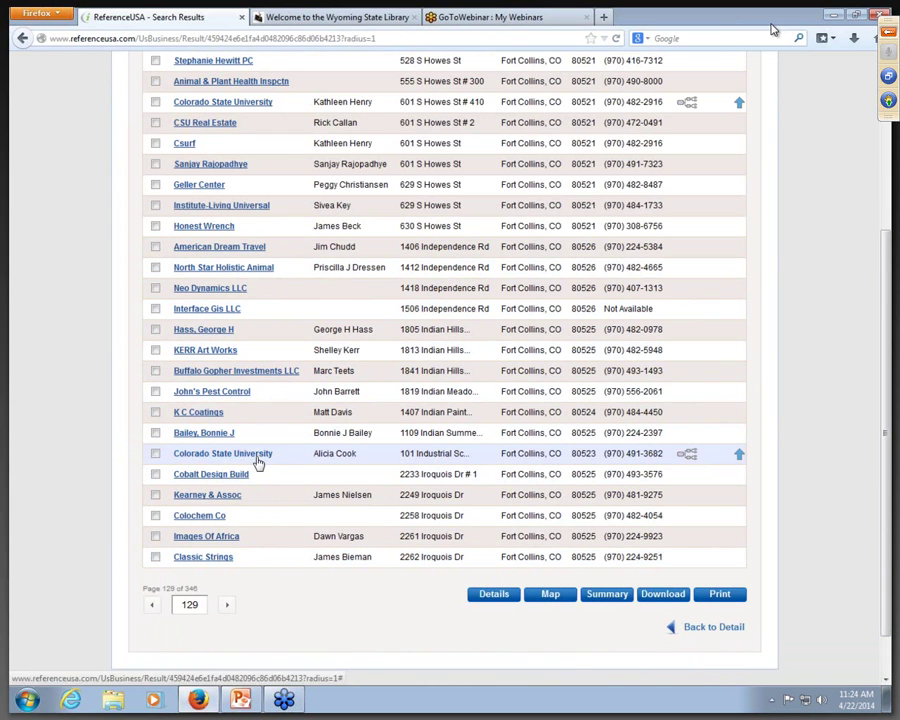
{"action": "left_click", "coordinate": [227, 607]}
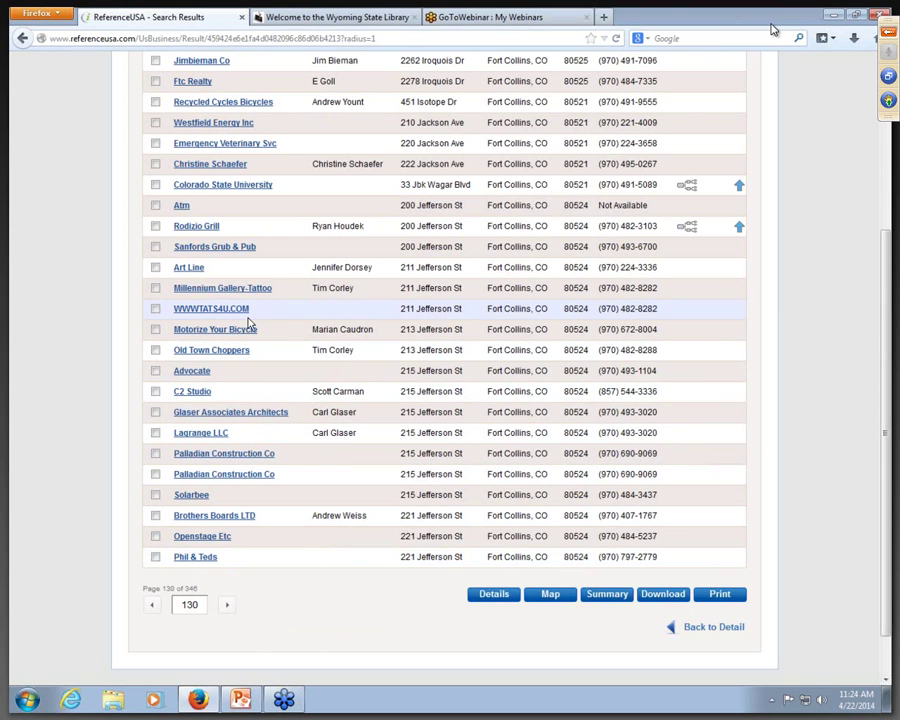
{"action": "left_click", "coordinate": [229, 607]}
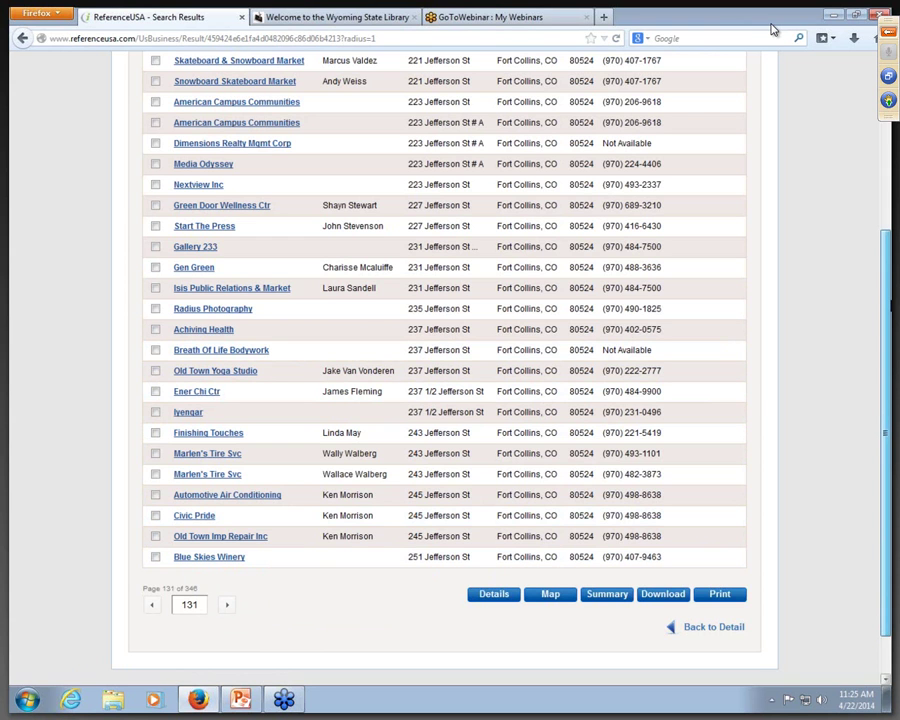
{"action": "scroll", "coordinate": [683, 150], "scroll_direction": "up", "scroll_amount": 5}
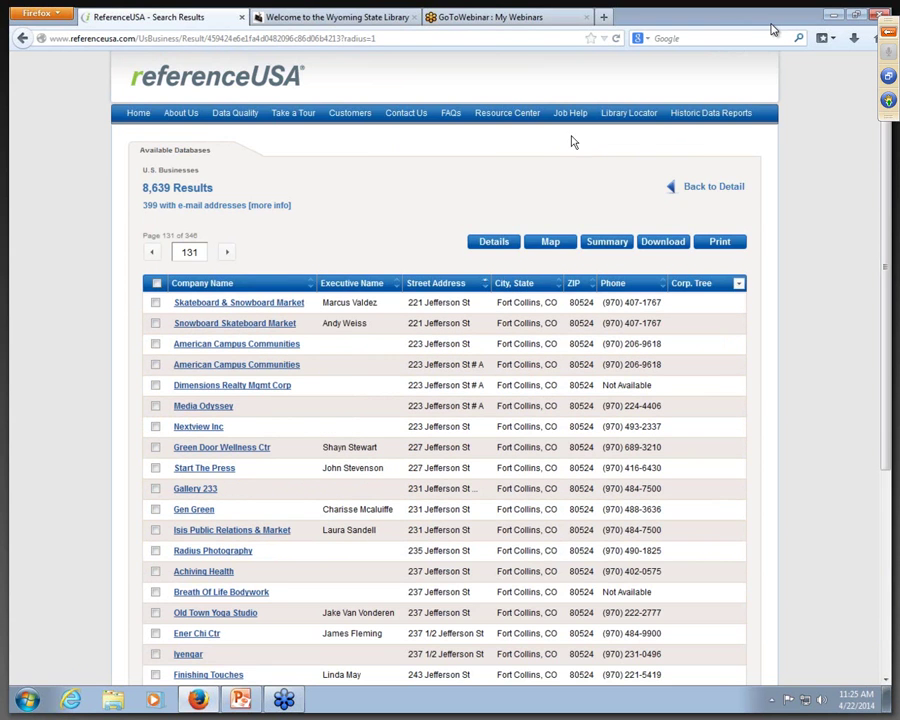
Step: Start a new Custom Search with a Business Type Keyword/SIC/NAICS criterion for 'juice bar'
{"action": "left_click", "coordinate": [693, 188]}
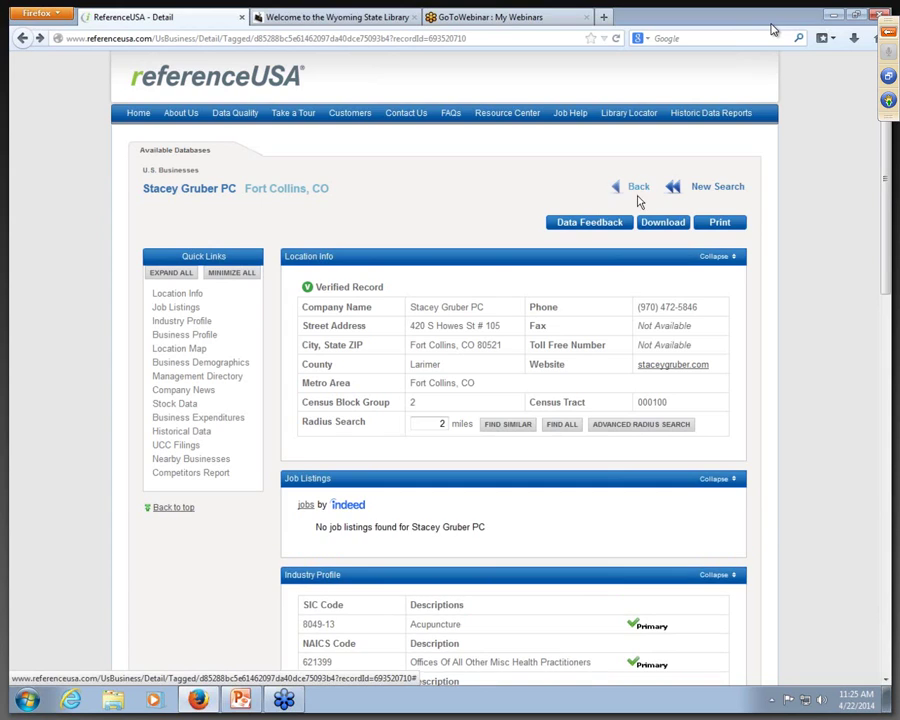
{"action": "left_click", "coordinate": [704, 188]}
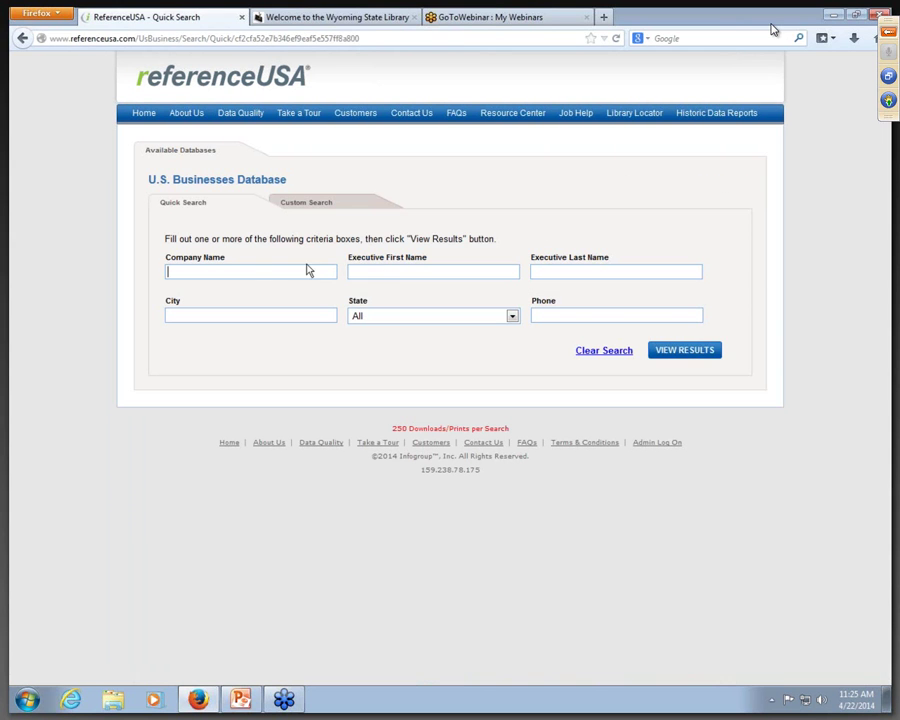
{"action": "left_click", "coordinate": [310, 206]}
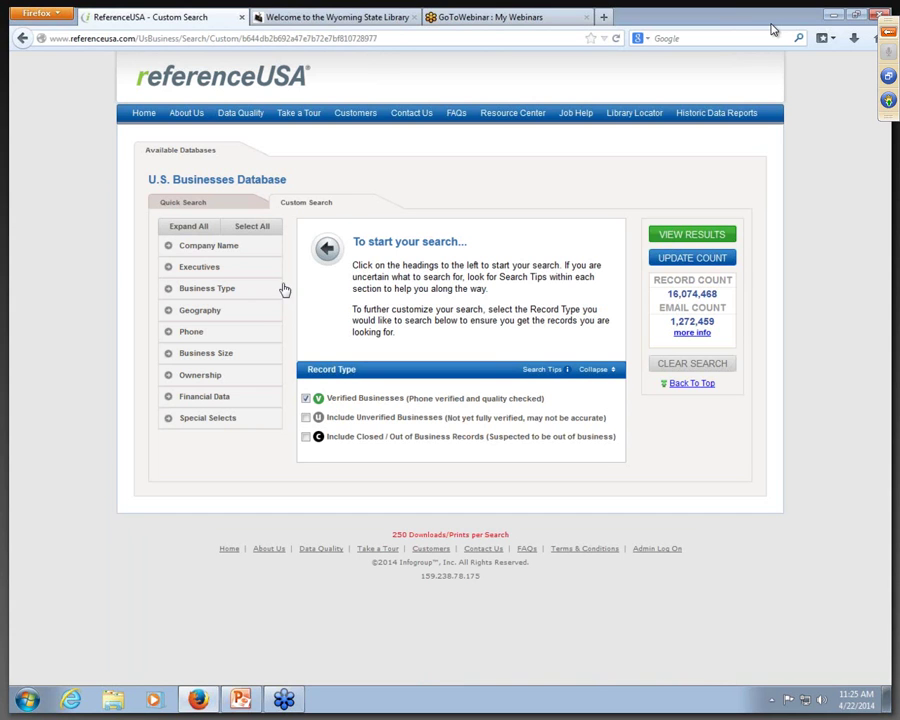
{"action": "left_click", "coordinate": [226, 288]}
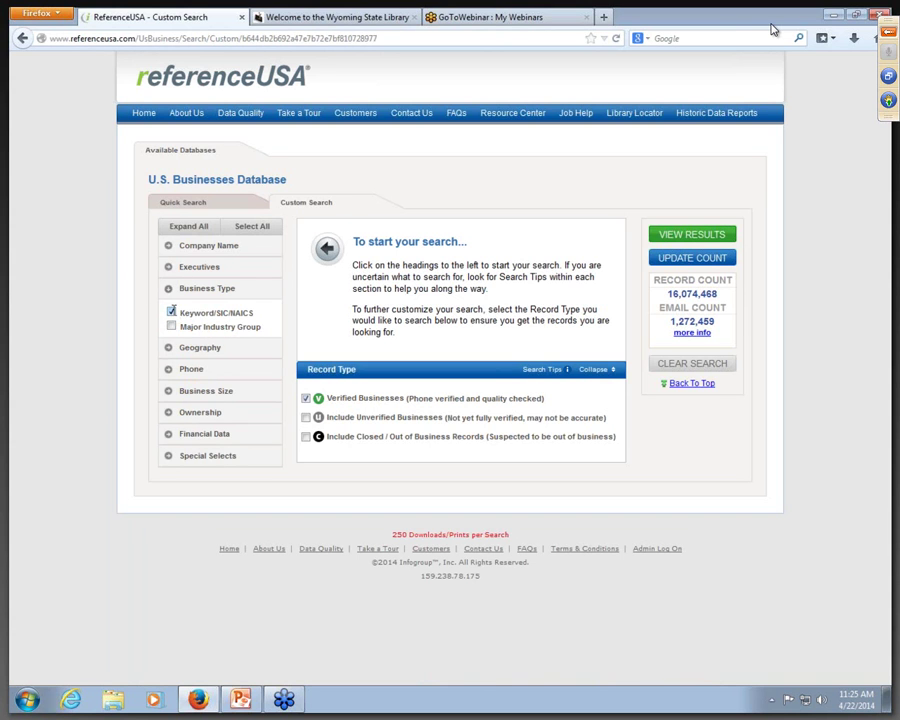
{"action": "left_click", "coordinate": [171, 312]}
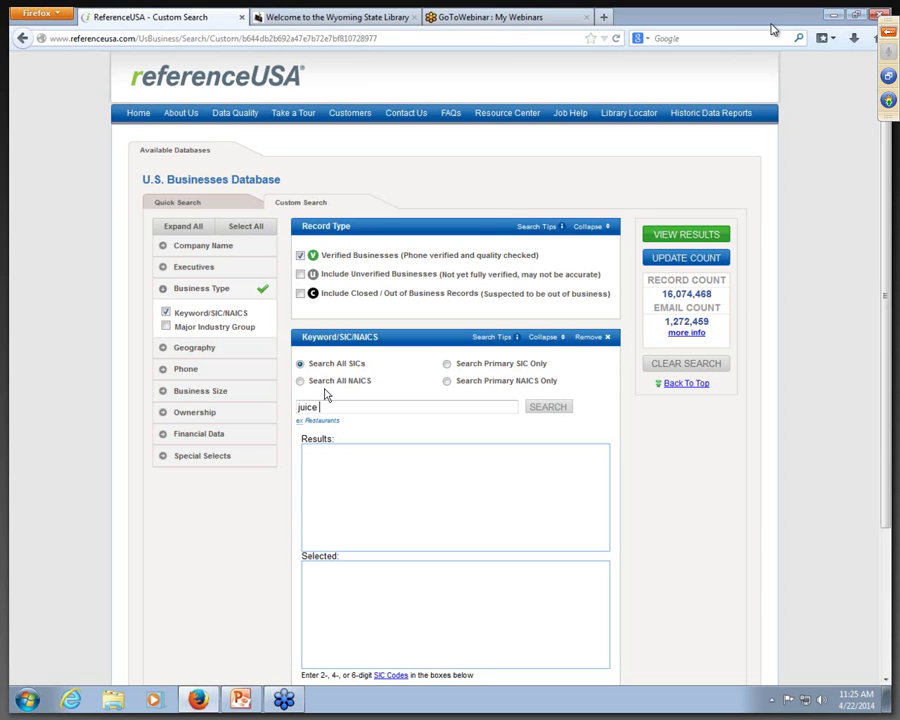
Step: Select the 581248 Juice Bars, Jamba Juice and Booster Juice codes, updating the count to 1,780
{"action": "left_click", "coordinate": [549, 408]}
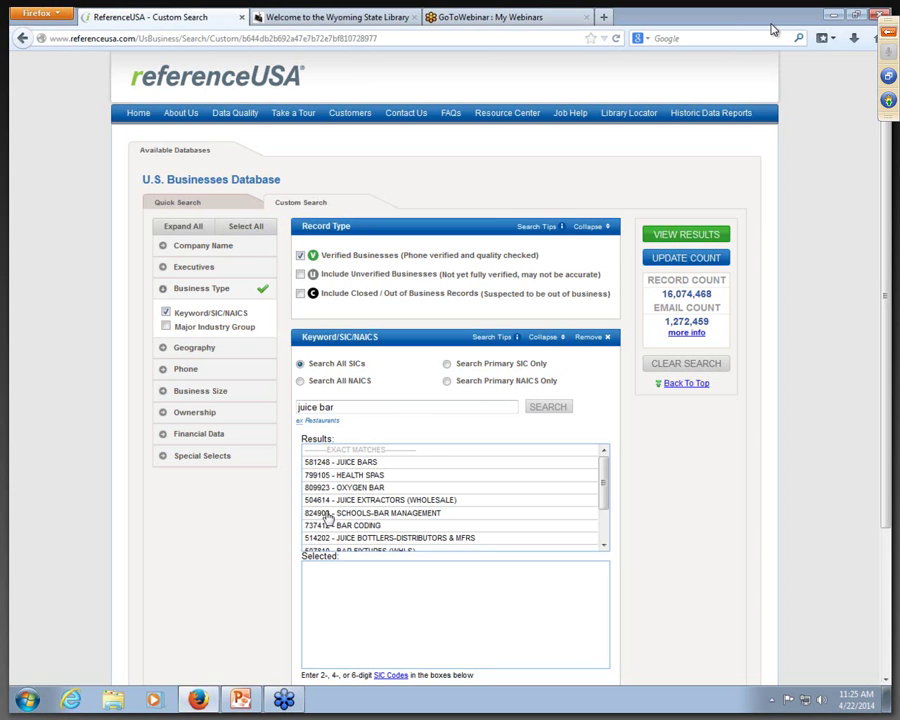
{"action": "left_click", "coordinate": [365, 463]}
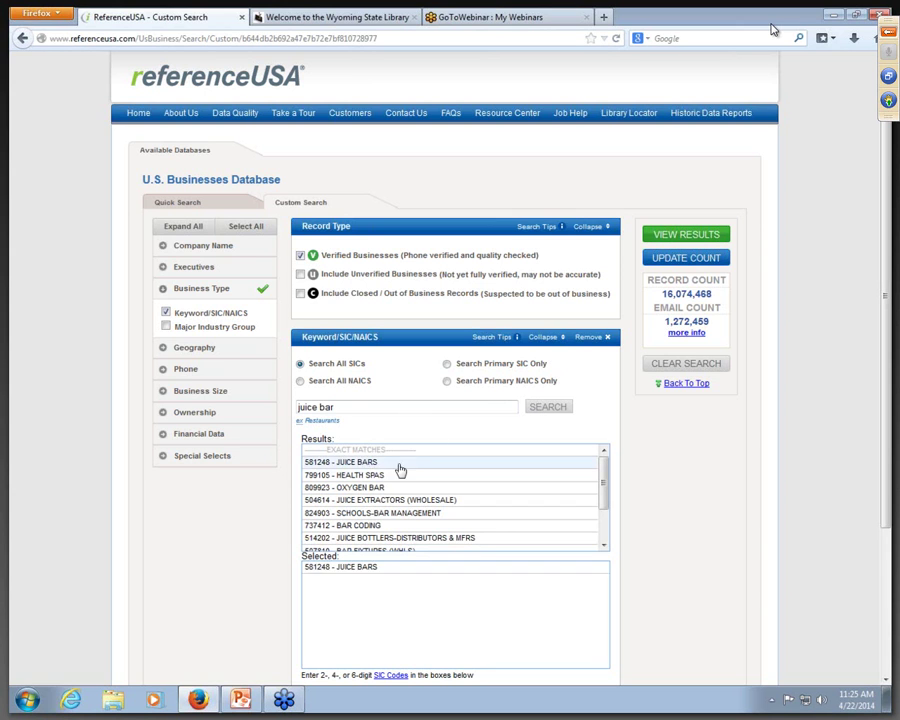
{"action": "scroll", "coordinate": [602, 505], "scroll_direction": "down", "scroll_amount": 1}
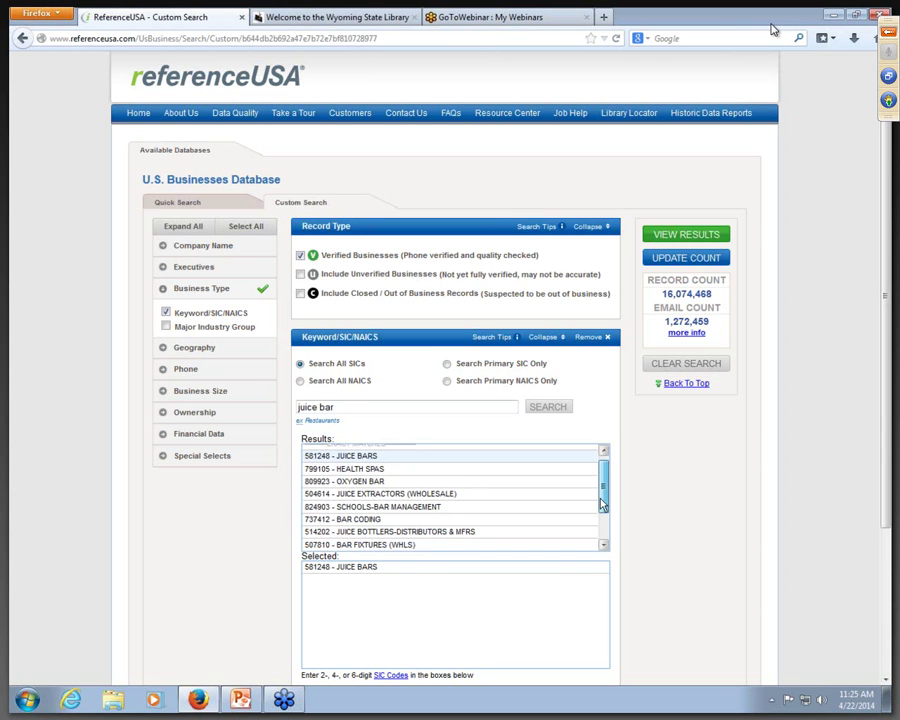
{"action": "scroll", "coordinate": [602, 505], "scroll_direction": "down", "scroll_amount": 1}
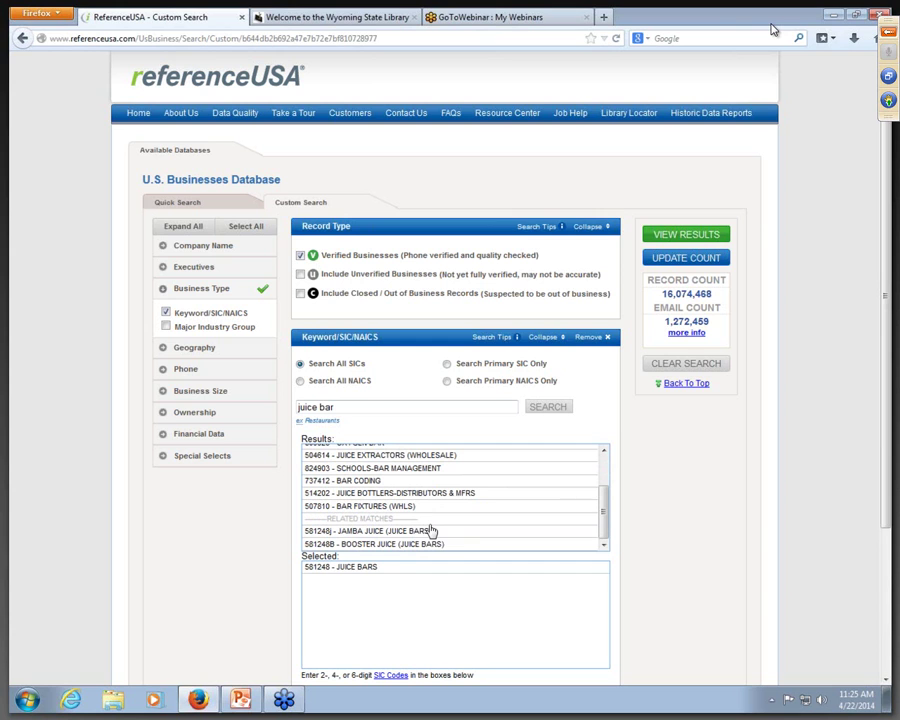
{"action": "left_click", "coordinate": [383, 532]}
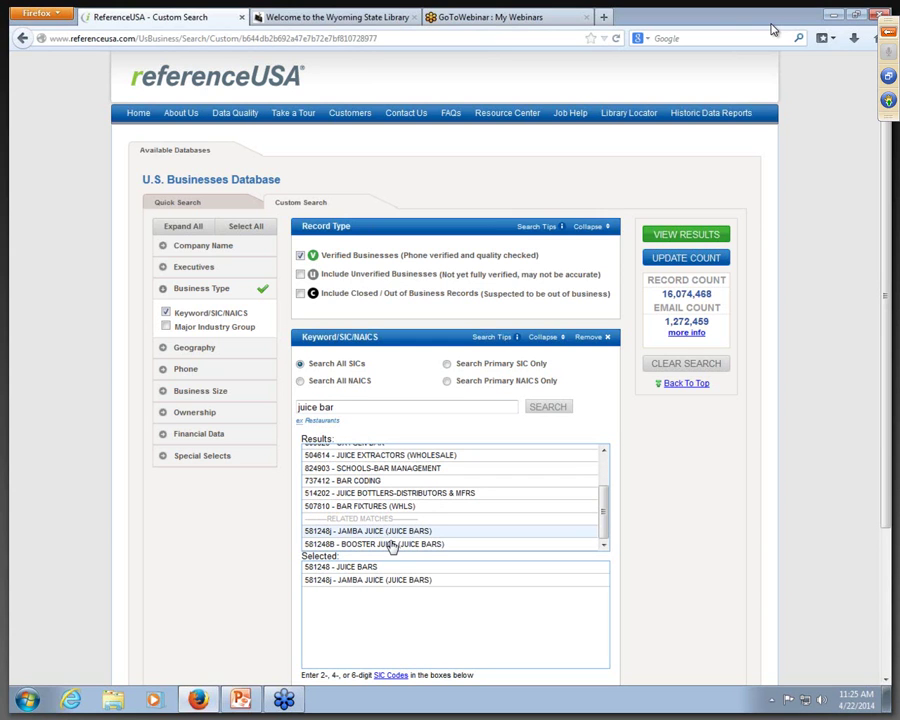
{"action": "left_click", "coordinate": [394, 543]}
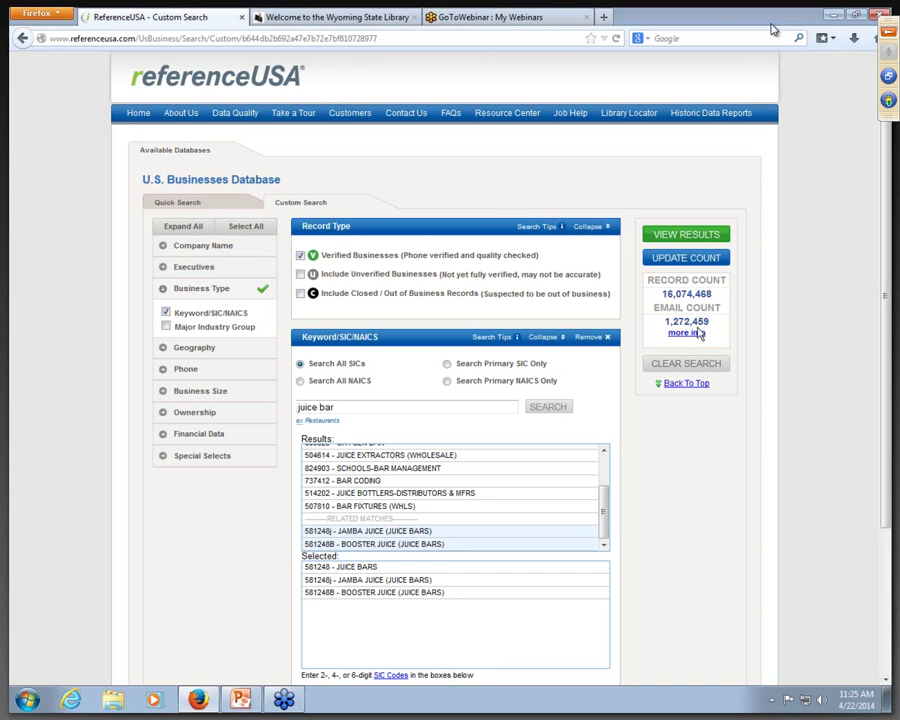
{"action": "left_click", "coordinate": [686, 259]}
Step: Add a Geography City filter for Fort Collins, CO and update the count to 1 record
{"action": "left_click", "coordinate": [199, 349]}
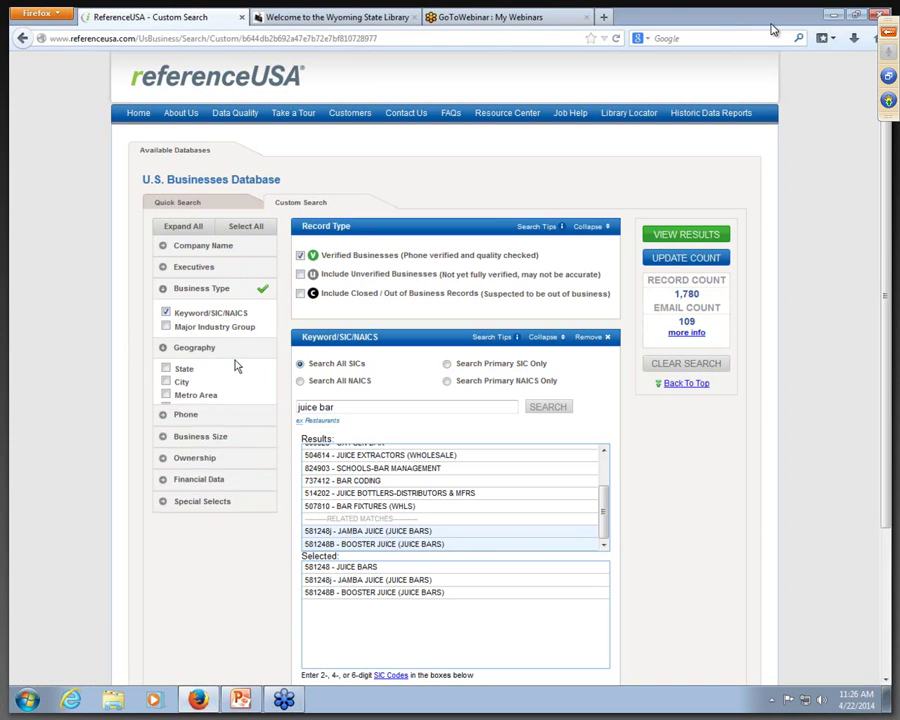
{"action": "left_click", "coordinate": [166, 385]}
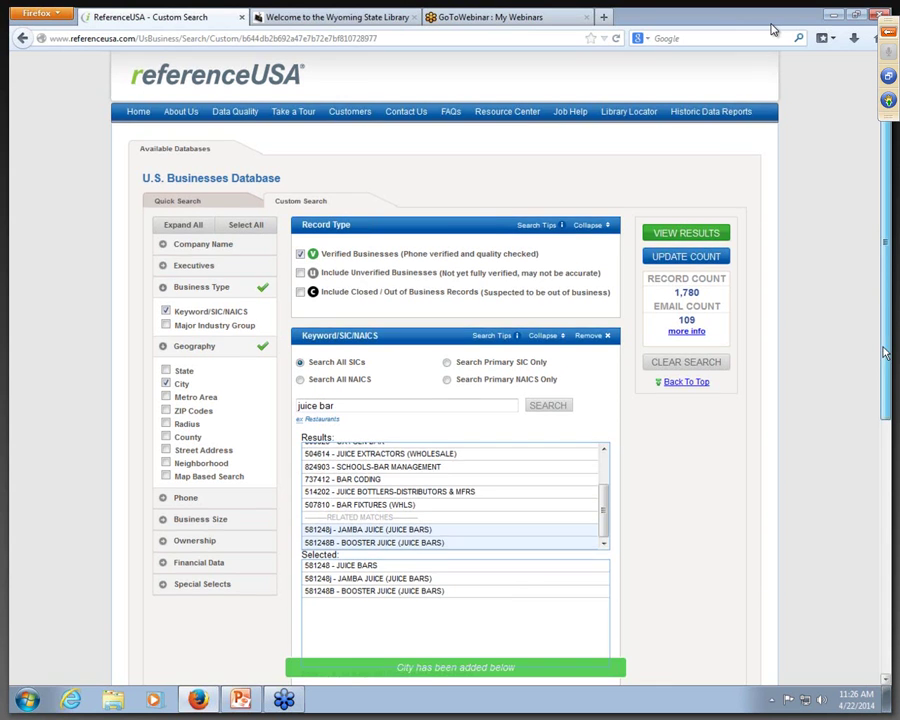
{"action": "scroll", "coordinate": [447, 549], "scroll_direction": "down", "scroll_amount": 5}
{"action": "left_click", "coordinate": [393, 535]}
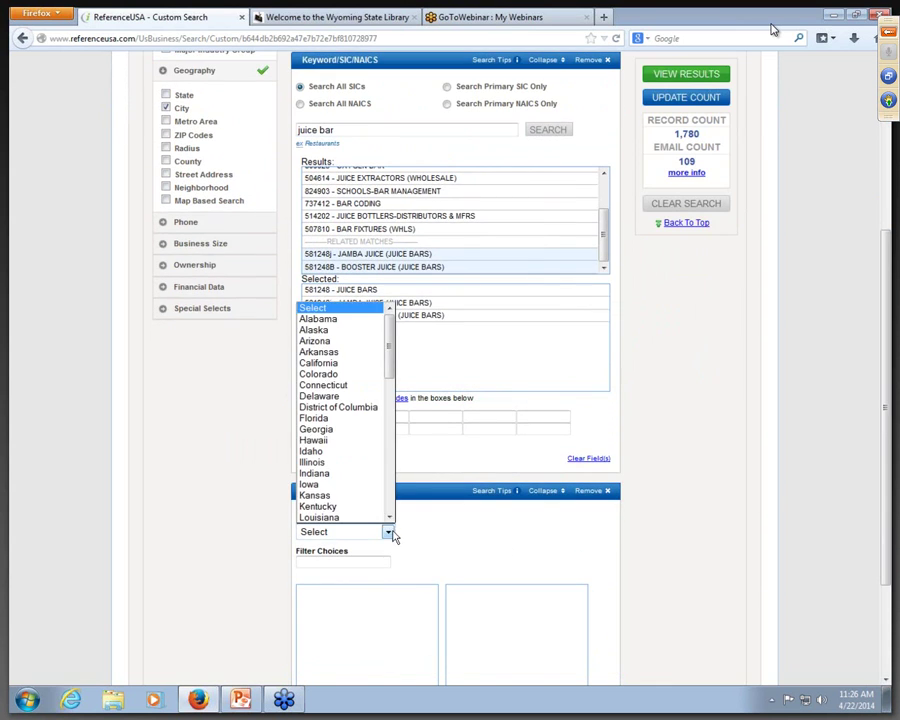
{"action": "left_click", "coordinate": [370, 369]}
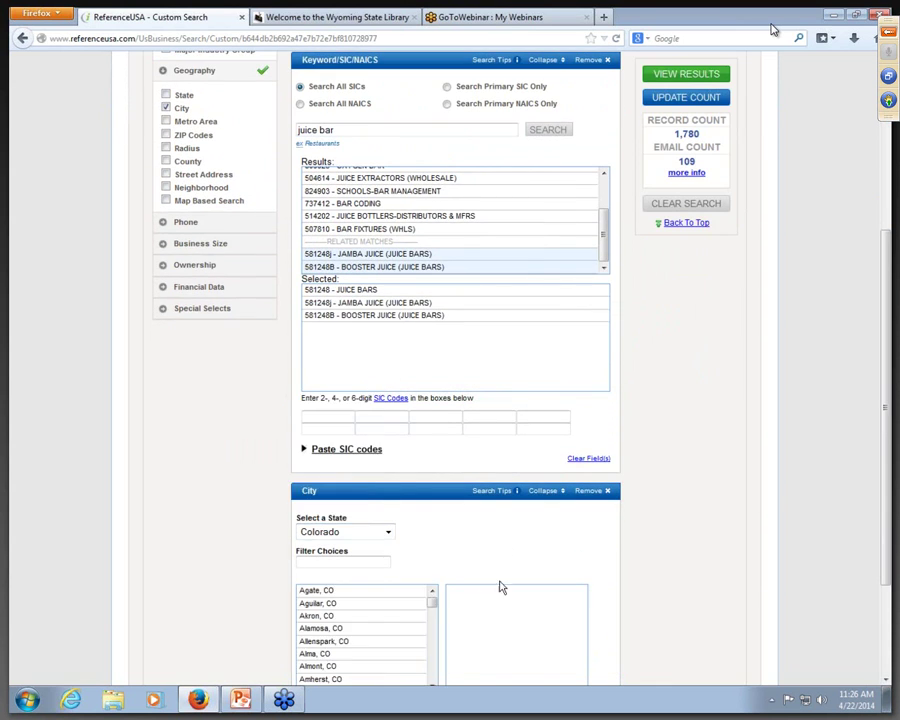
{"action": "scroll", "coordinate": [440, 462], "scroll_direction": "down", "scroll_amount": 3}
{"action": "left_click_drag", "start_coordinate": [433, 450], "coordinate": [435, 486]}
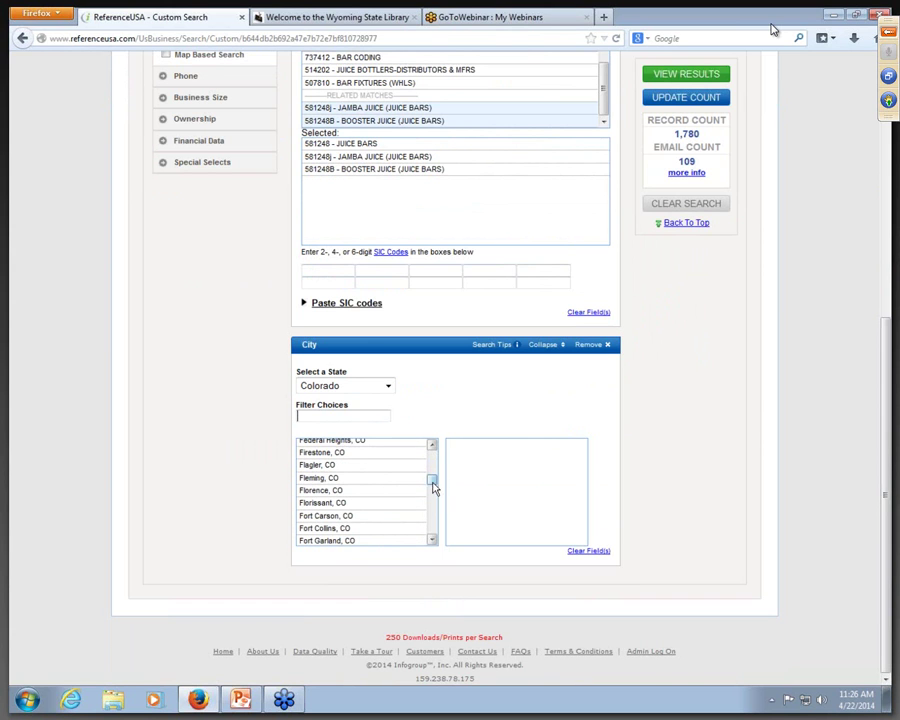
{"action": "double_click", "coordinate": [362, 528]}
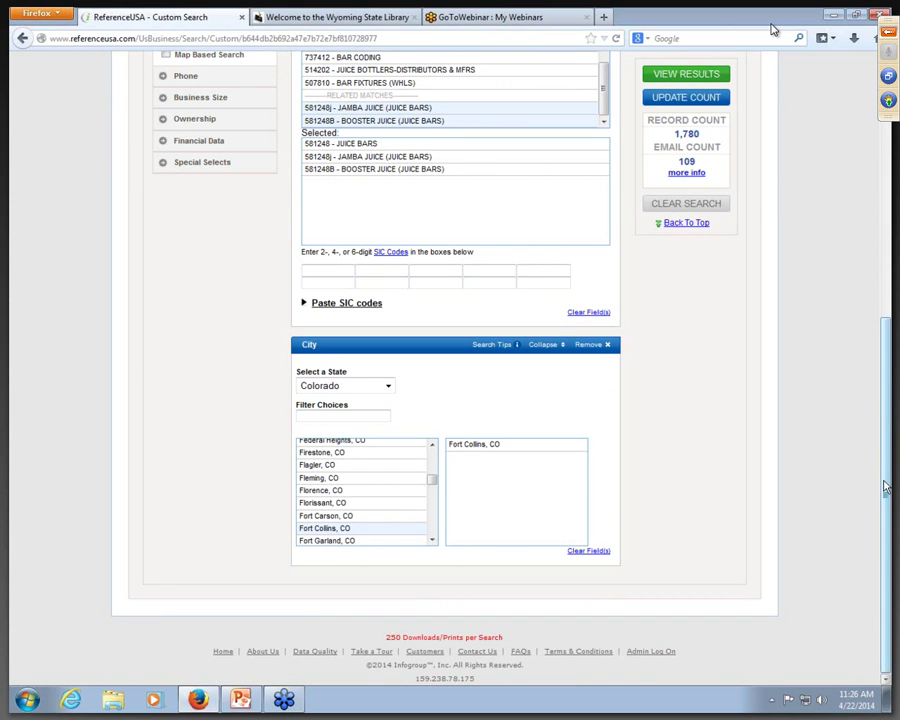
{"action": "scroll", "coordinate": [740, 200], "scroll_direction": "up", "scroll_amount": 2}
{"action": "left_click", "coordinate": [697, 99]}
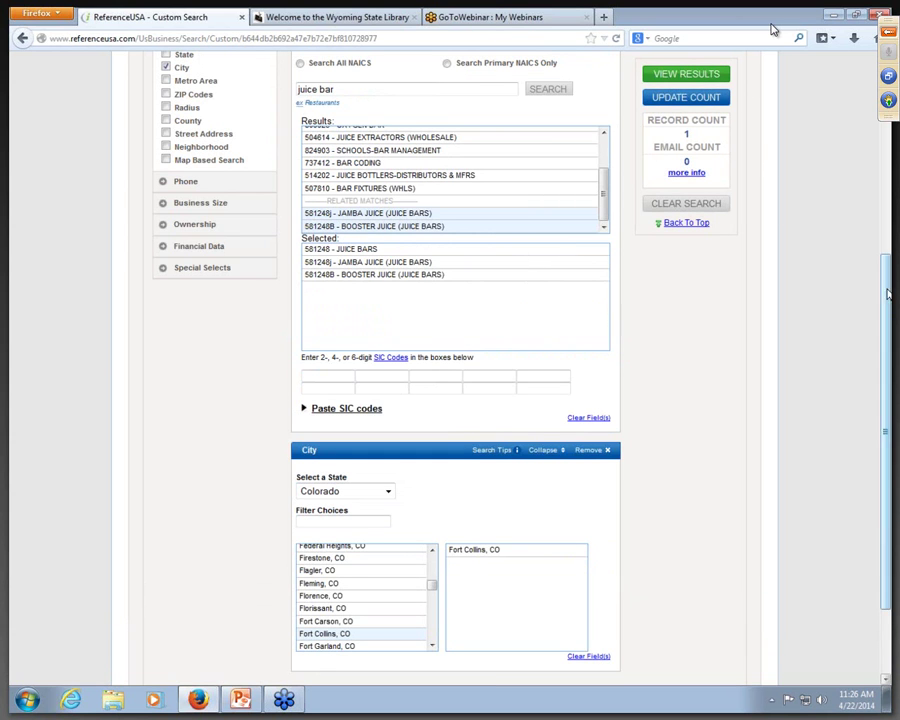
{"action": "scroll", "coordinate": [724, 150], "scroll_direction": "up", "scroll_amount": 5}
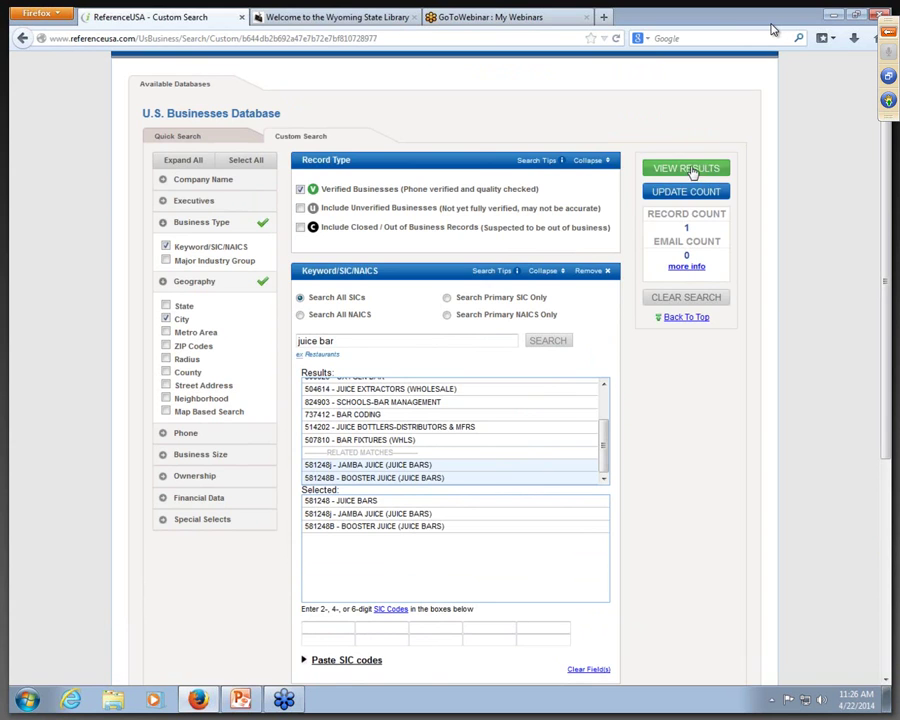
Step: Open the single Jamba Juice result and review its Industry Profile showing Juice Bars
{"action": "left_click", "coordinate": [716, 168]}
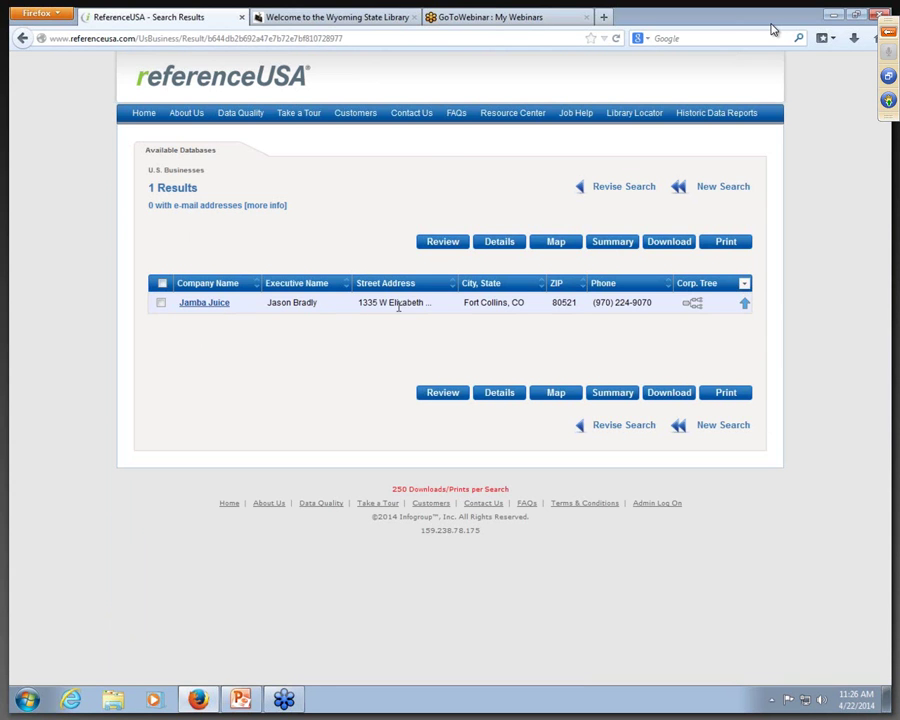
{"action": "left_click", "coordinate": [211, 303]}
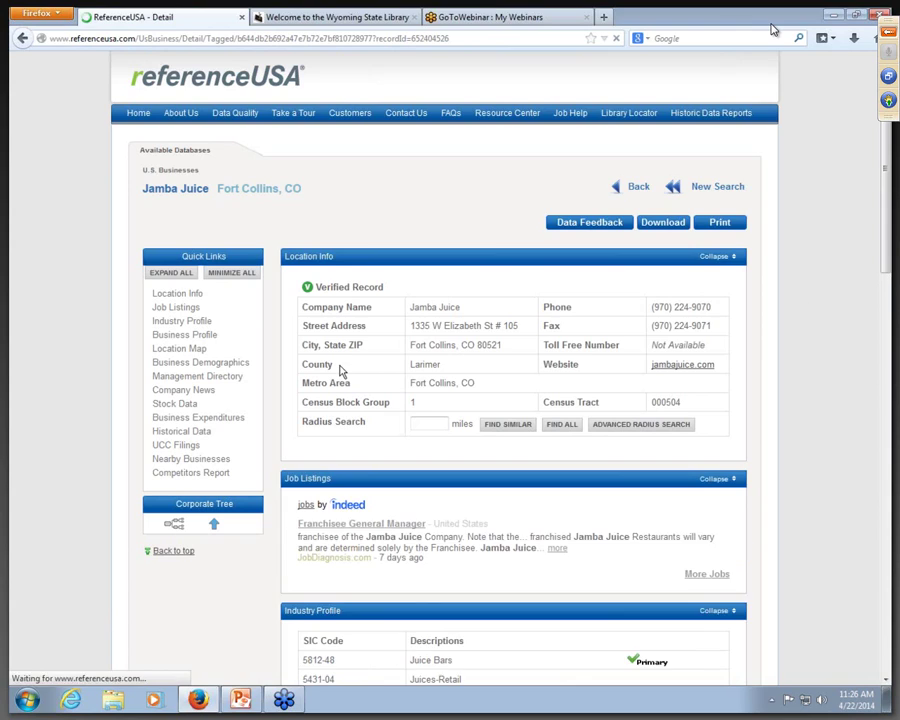
{"action": "scroll", "coordinate": [884, 270], "scroll_direction": "down", "scroll_amount": 1}
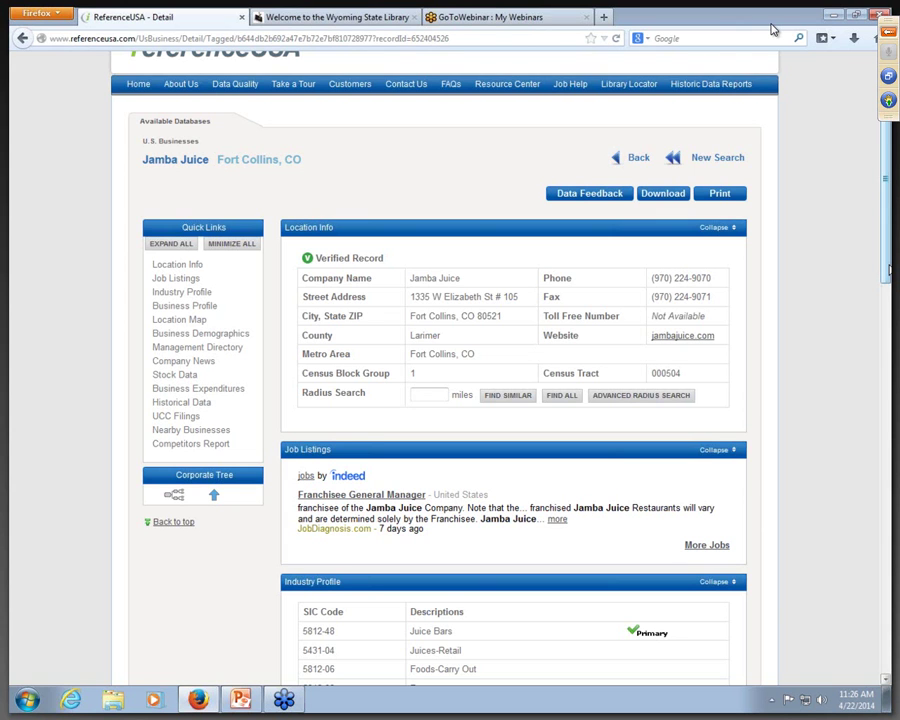
{"action": "scroll", "coordinate": [884, 270], "scroll_direction": "down", "scroll_amount": 4}
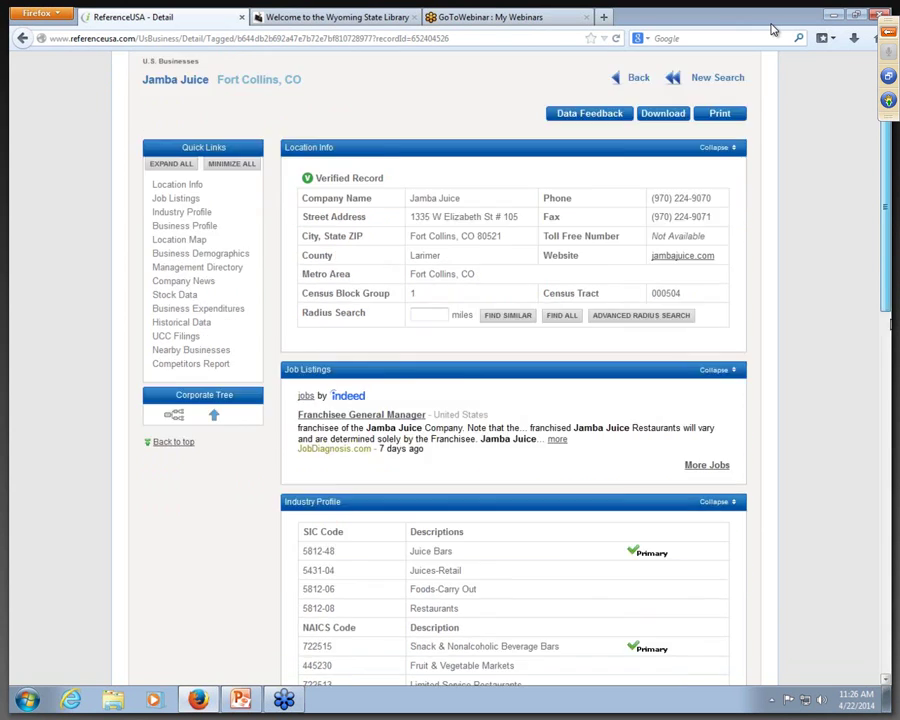
{"action": "scroll", "coordinate": [570, 310], "scroll_direction": "down", "scroll_amount": 1}
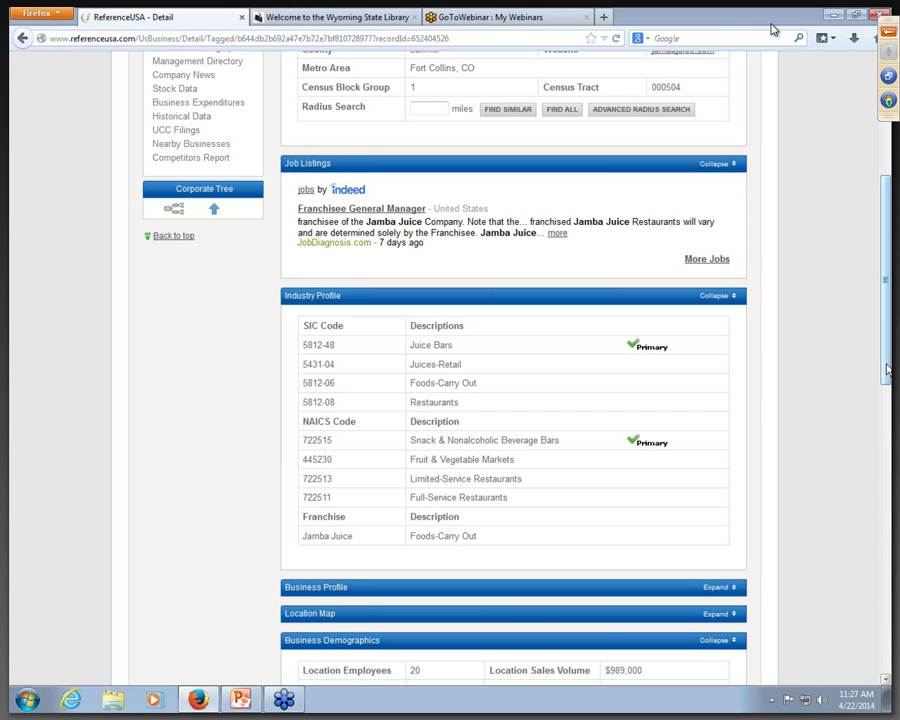
{"action": "left_click_drag", "start_coordinate": [885, 370], "coordinate": [877, 151]}
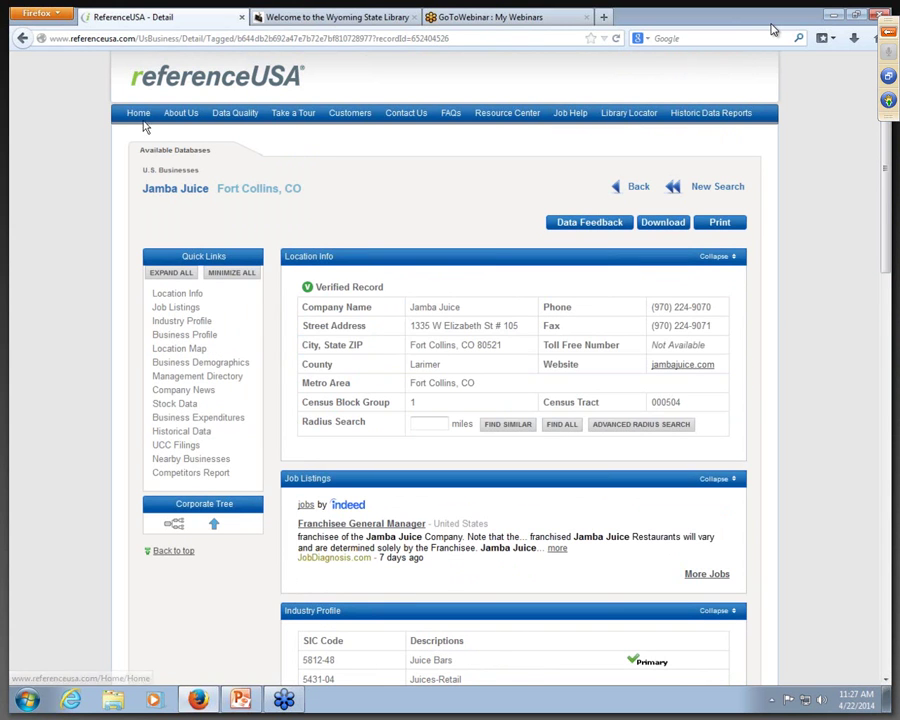
Step: From the home page, search U.S. Businesses for 'wild iris' in Wyoming
{"action": "left_click", "coordinate": [138, 113]}
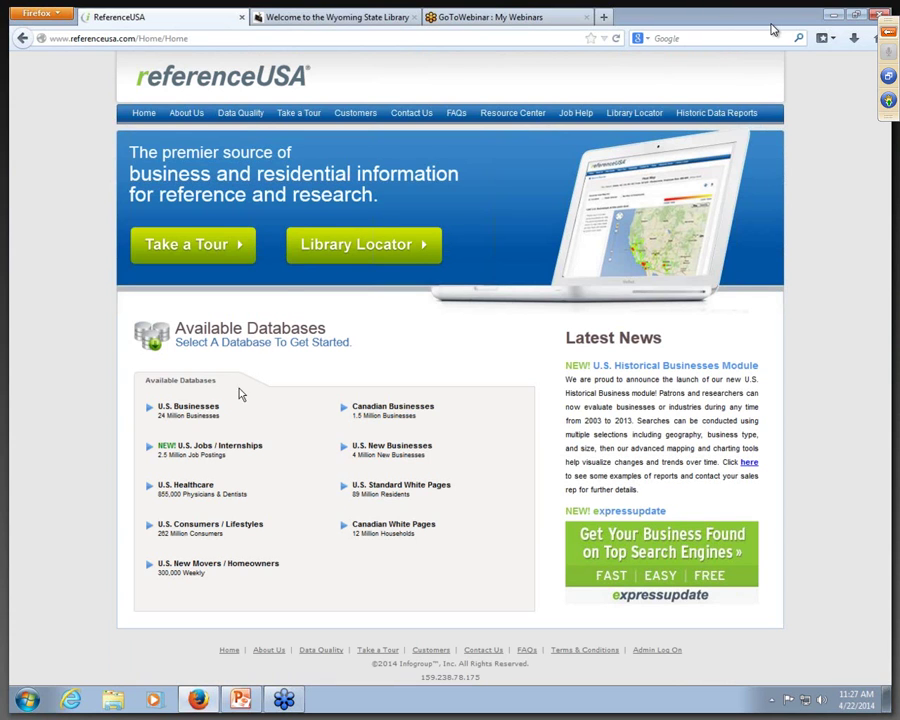
{"action": "mouse_move", "coordinate": [203, 426]}
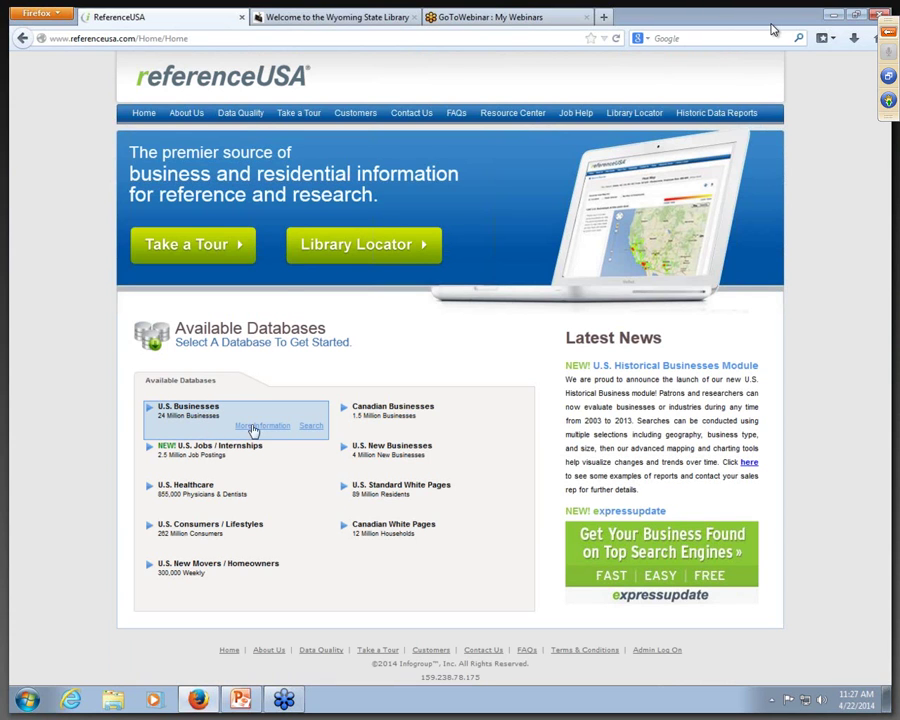
{"action": "left_click", "coordinate": [311, 425]}
{"action": "left_click", "coordinate": [236, 265]}
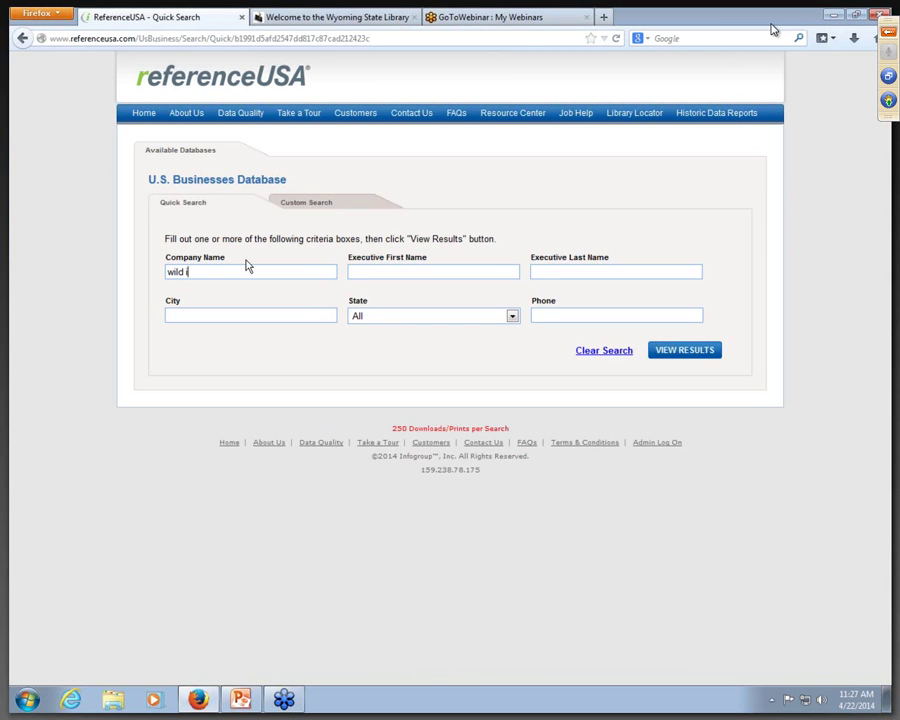
{"action": "left_click", "coordinate": [512, 316]}
{"action": "left_click_drag", "start_coordinate": [514, 364], "coordinate": [513, 505]}
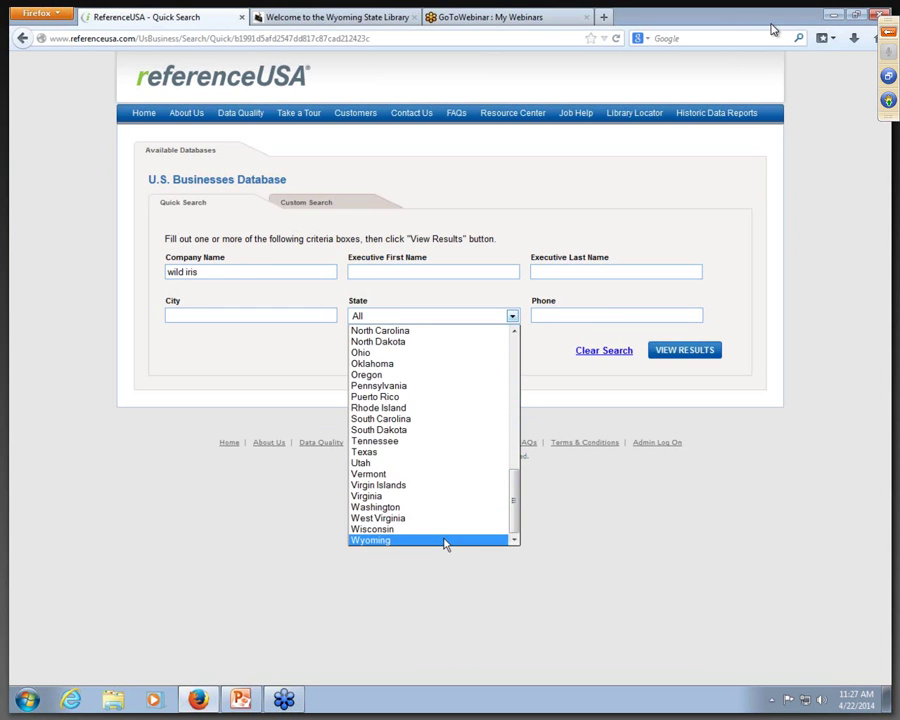
{"action": "left_click", "coordinate": [380, 538]}
{"action": "left_click", "coordinate": [668, 352]}
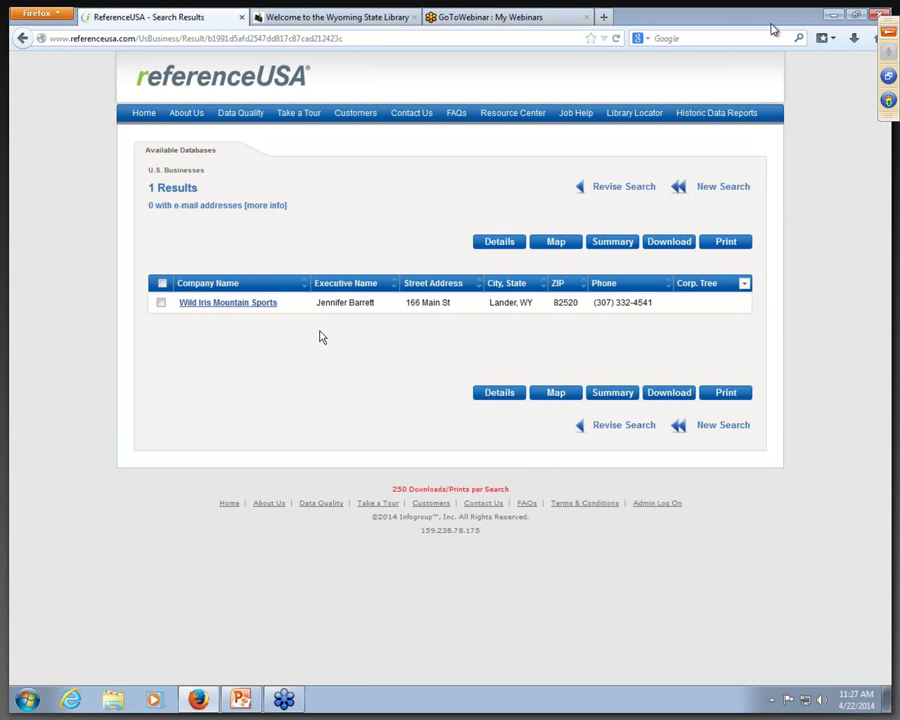
Step: Open the Wild Iris Mountain Sports record in Lander, WY and expand its Location Map
{"action": "left_click", "coordinate": [232, 304]}
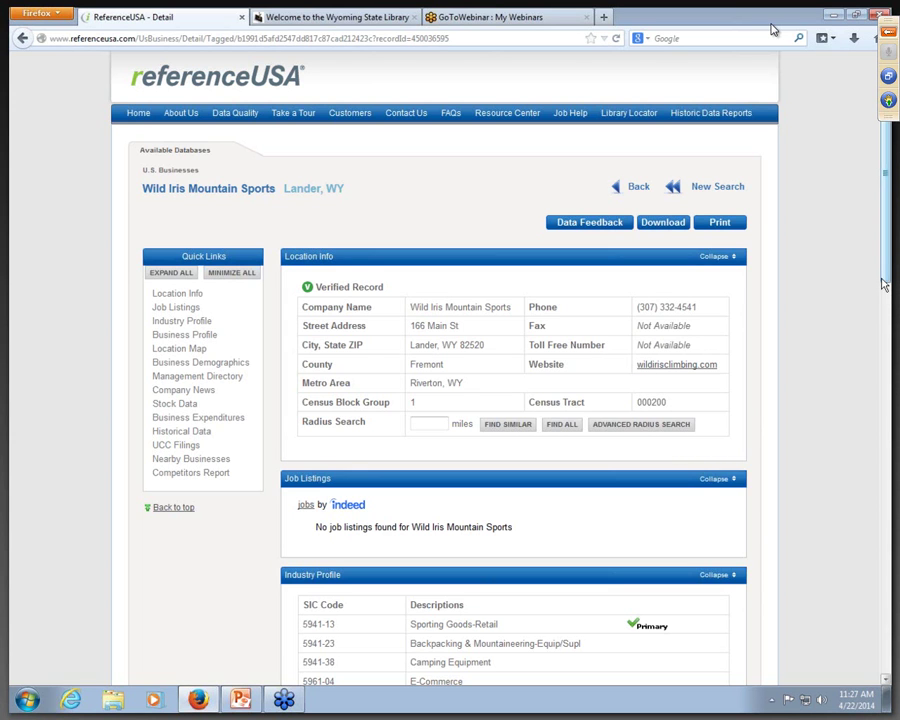
{"action": "scroll", "coordinate": [884, 273], "scroll_direction": "down", "scroll_amount": 6}
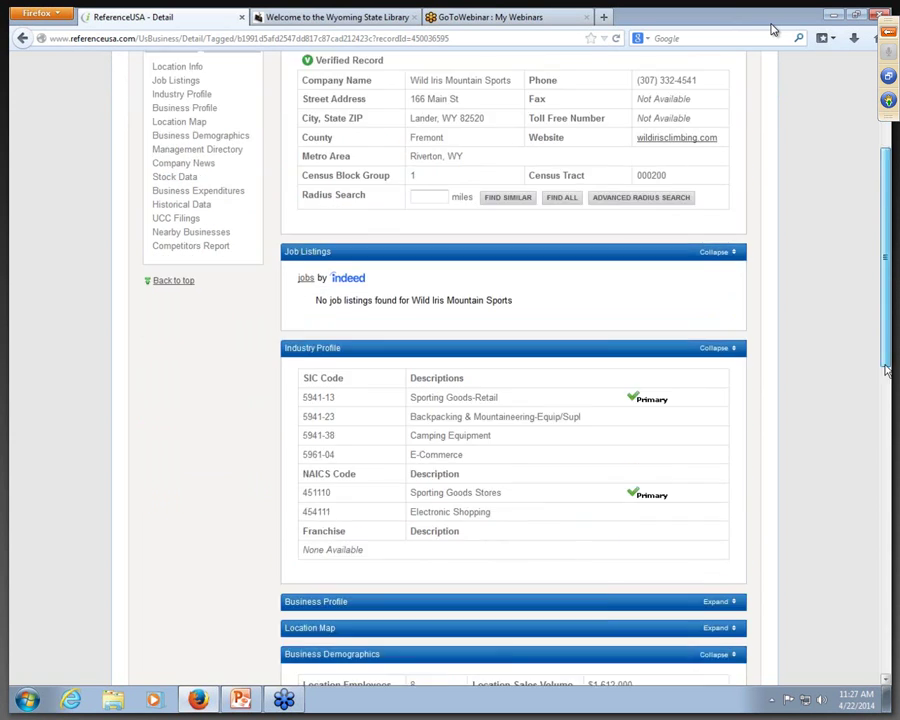
{"action": "left_click", "coordinate": [716, 520]}
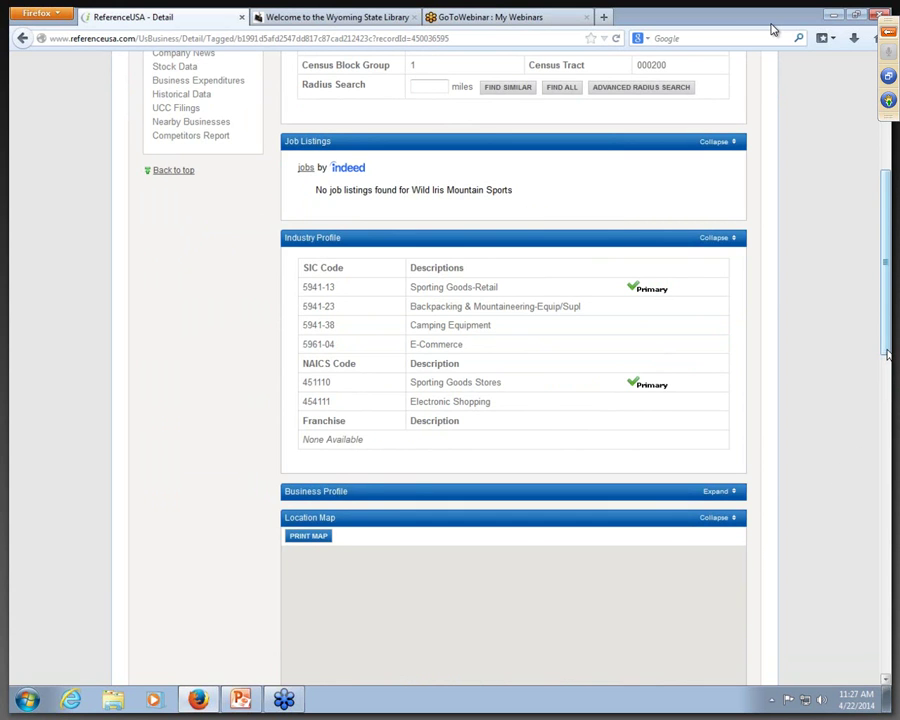
{"action": "scroll", "coordinate": [589, 415], "scroll_direction": "down", "scroll_amount": 4}
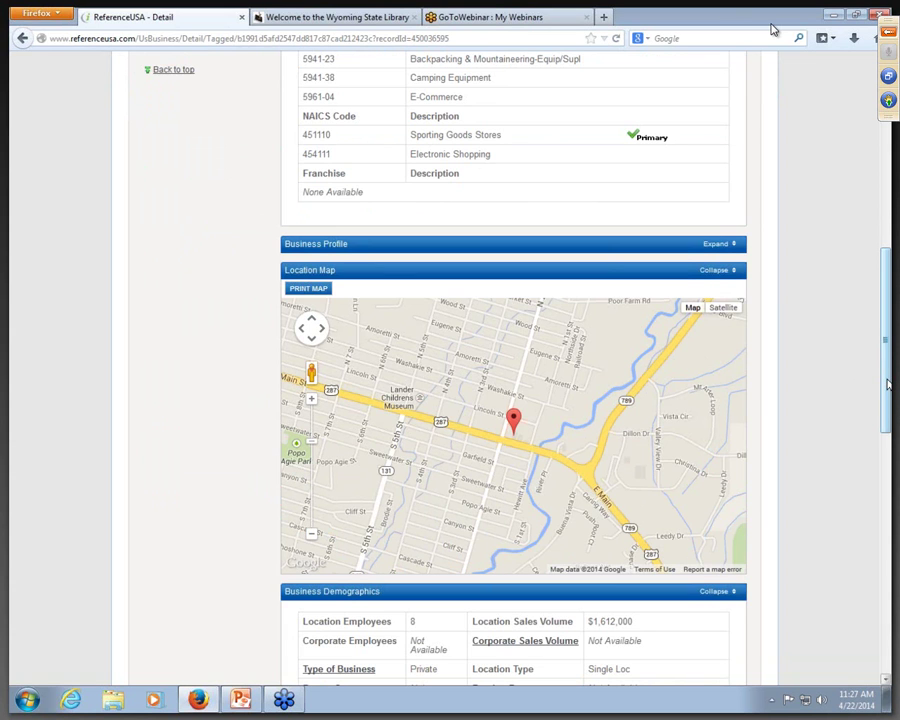
{"action": "left_click_drag", "start_coordinate": [887, 383], "coordinate": [870, 180]}
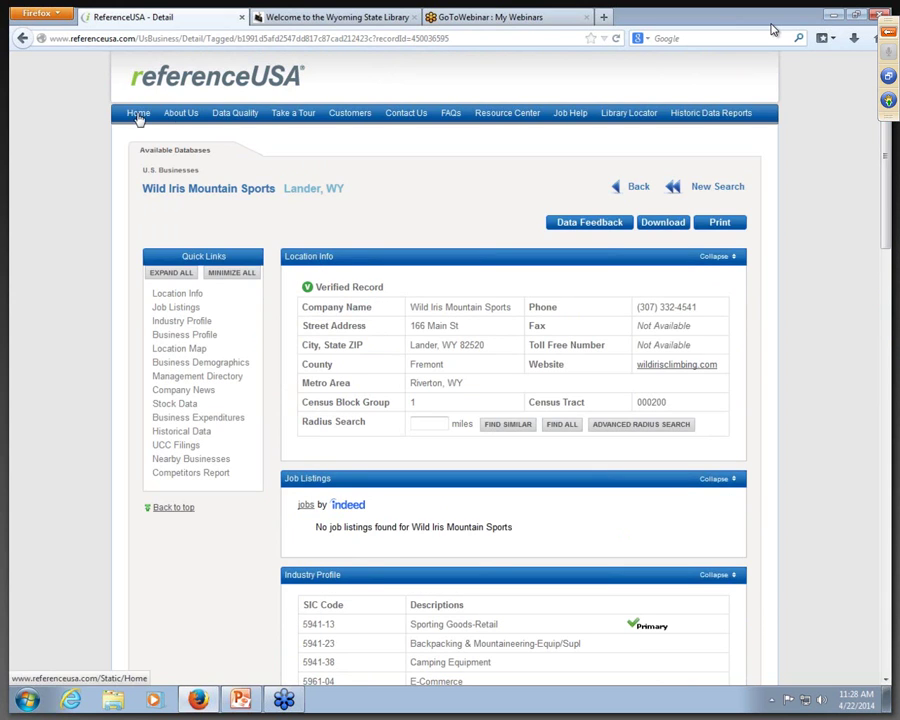
Step: Return home, view the U.S. New Businesses database details, and start its search
{"action": "left_click", "coordinate": [137, 111]}
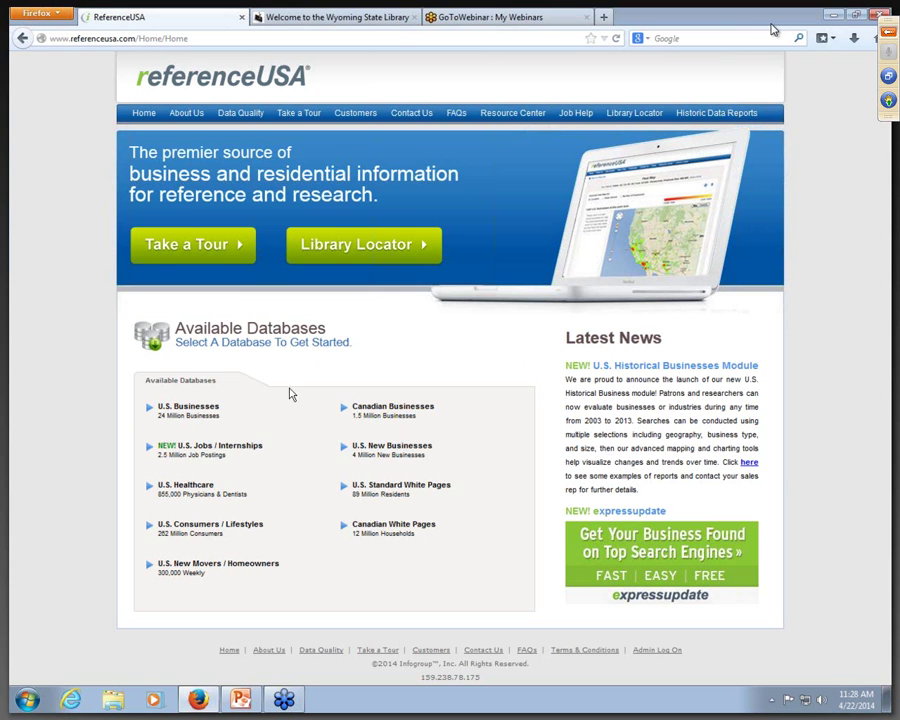
{"action": "mouse_move", "coordinate": [408, 460]}
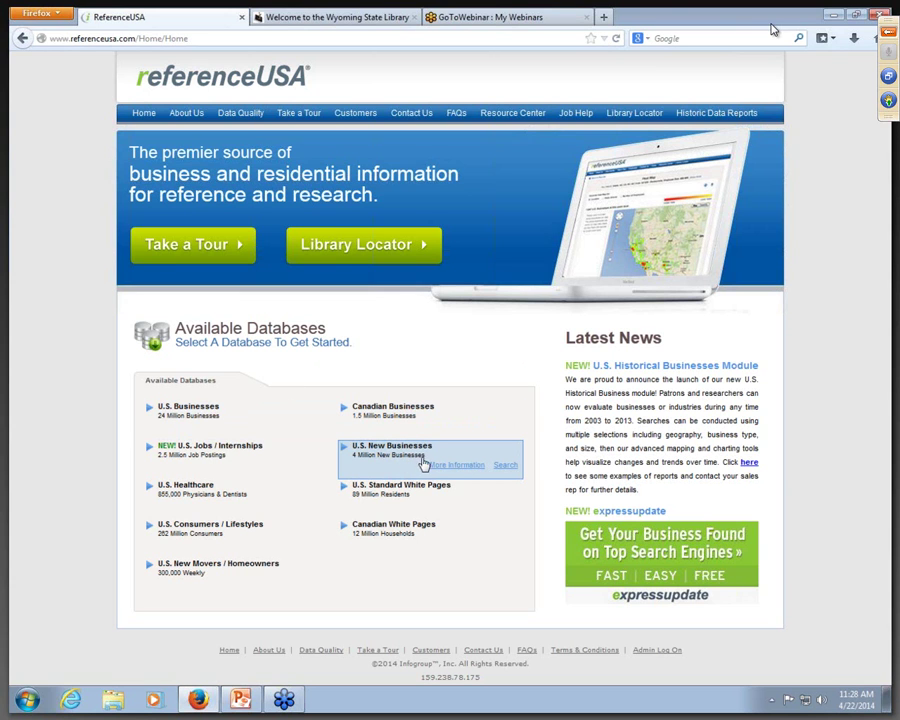
{"action": "left_click", "coordinate": [457, 466]}
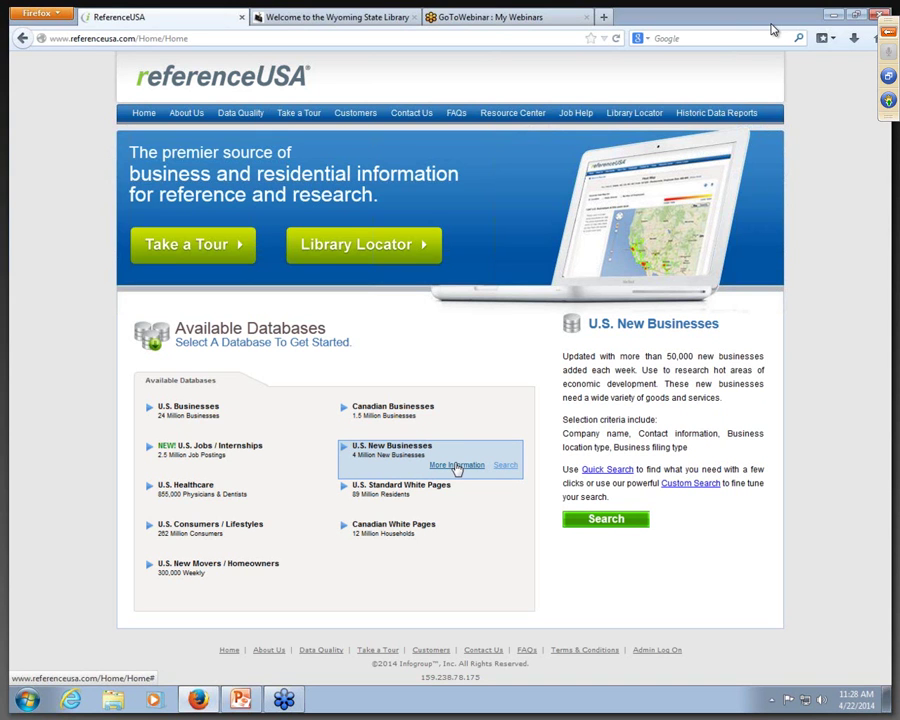
{"action": "left_click", "coordinate": [502, 466]}
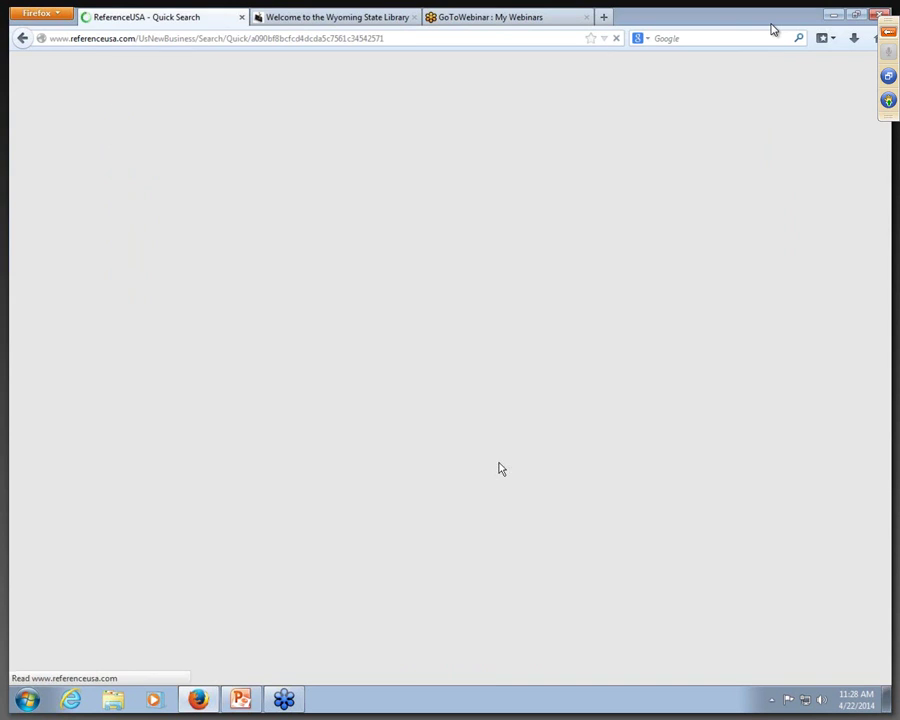
Step: Search new businesses in Gillette, Wyoming from the Last 6 Months
{"action": "left_click", "coordinate": [443, 272]}
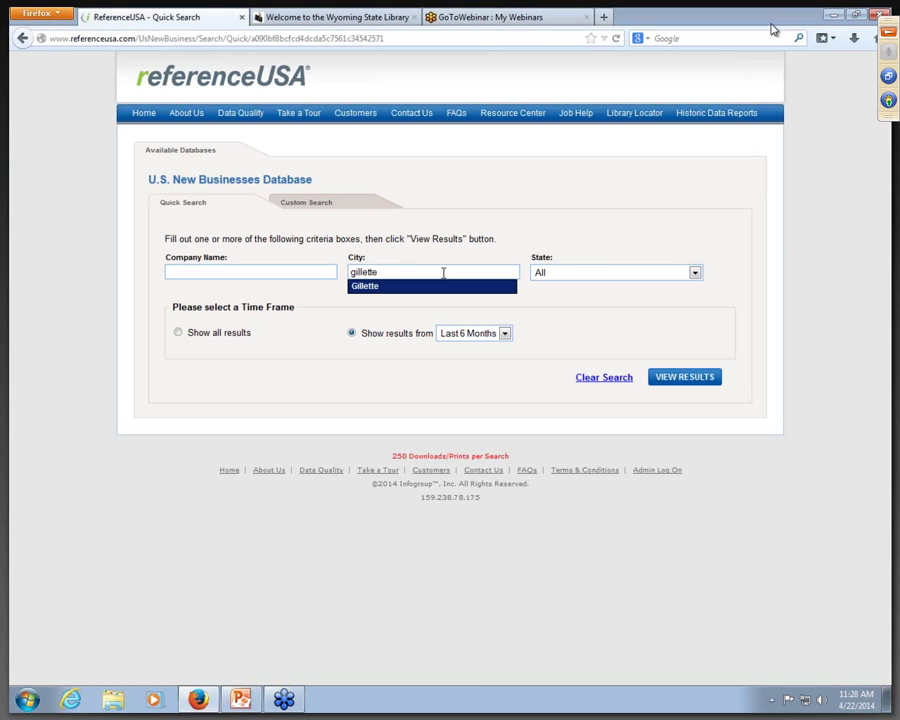
{"action": "left_click", "coordinate": [695, 273]}
{"action": "left_click_drag", "start_coordinate": [697, 296], "coordinate": [699, 458]}
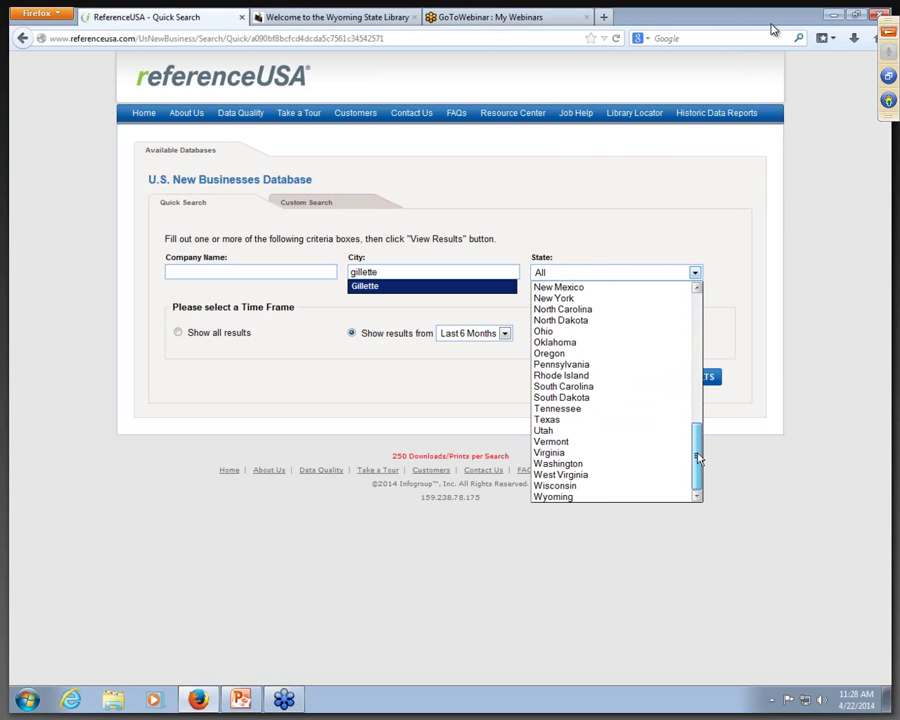
{"action": "left_click", "coordinate": [621, 497]}
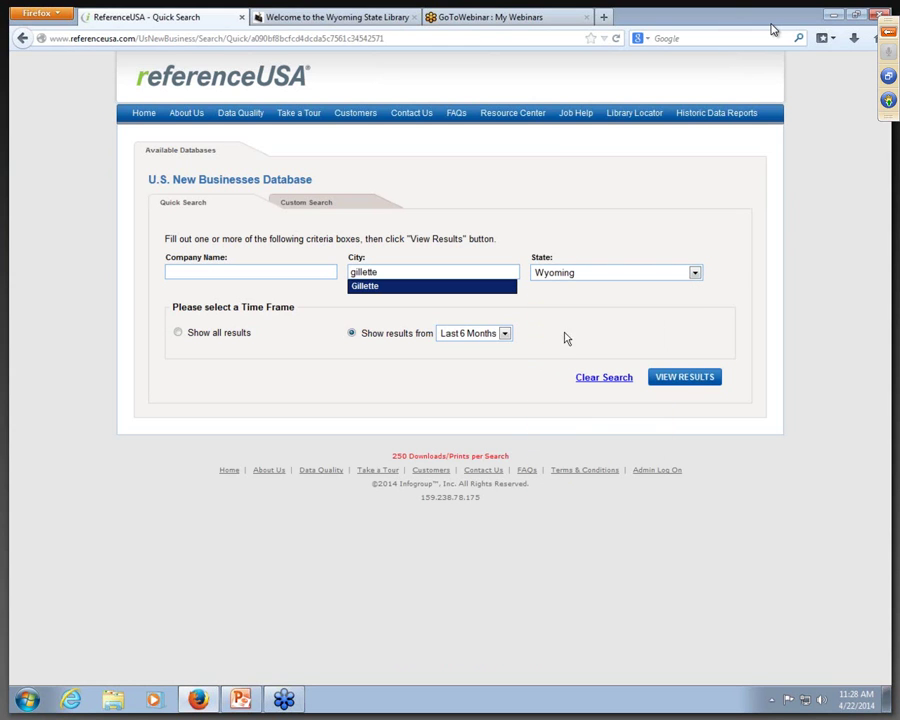
{"action": "left_click", "coordinate": [505, 334]}
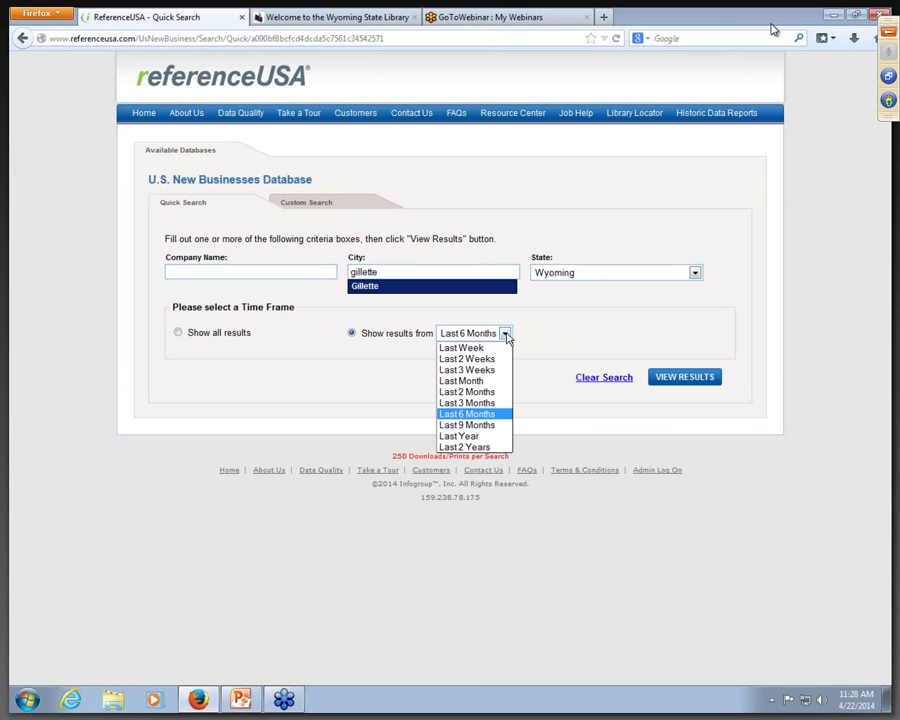
{"action": "left_click", "coordinate": [506, 336]}
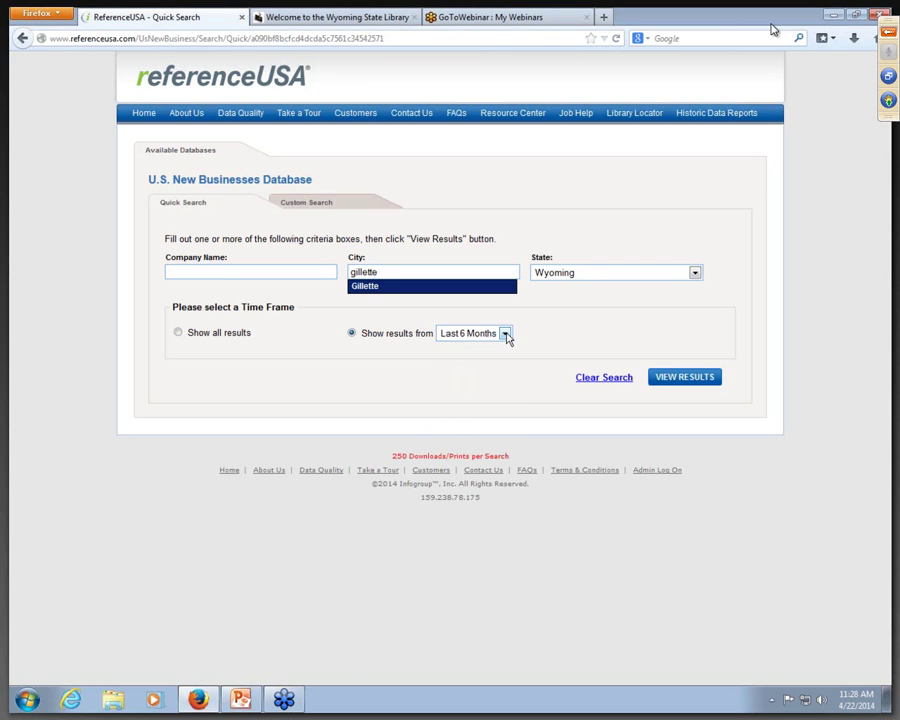
{"action": "left_click", "coordinate": [680, 380]}
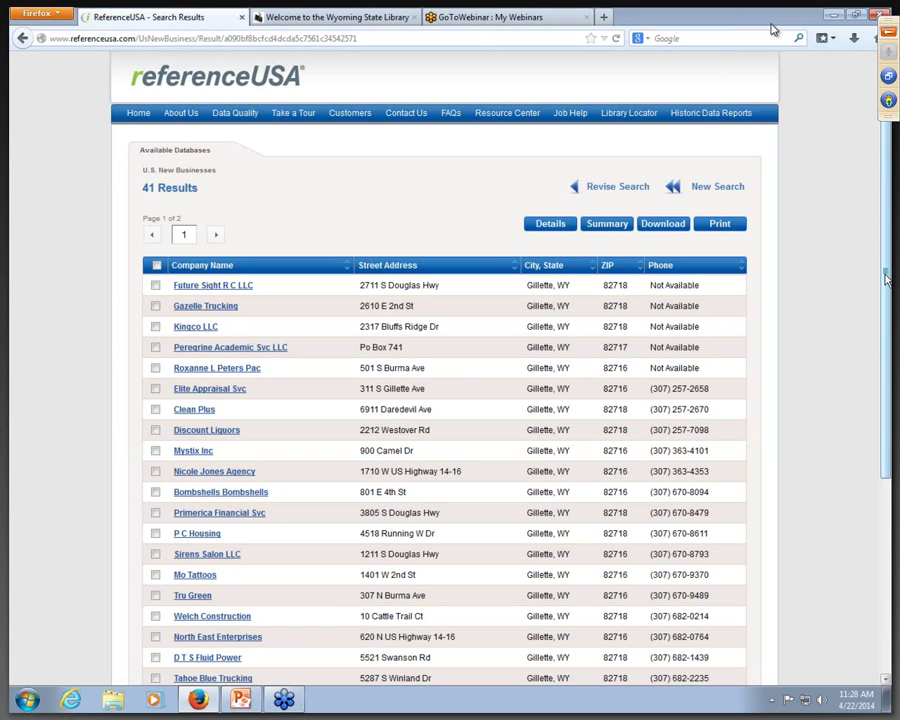
Step: Review the Tahoe Blue Trucking record, then return to the 41 Gillette results
{"action": "left_click_drag", "start_coordinate": [886, 280], "coordinate": [868, 311]}
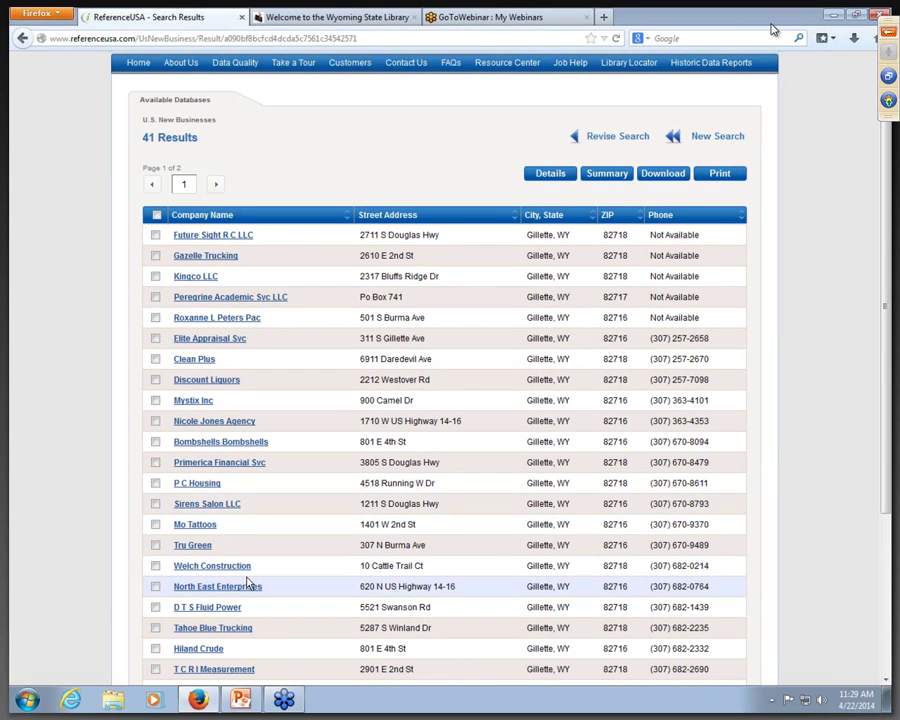
{"action": "scroll", "coordinate": [248, 583], "scroll_direction": "down", "scroll_amount": 1}
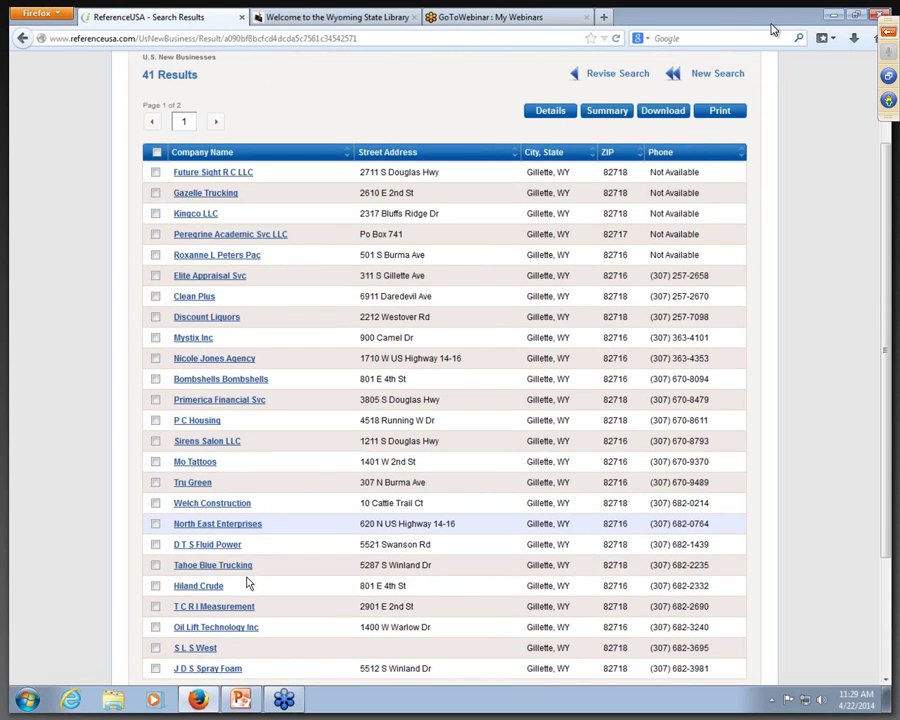
{"action": "left_click", "coordinate": [215, 560]}
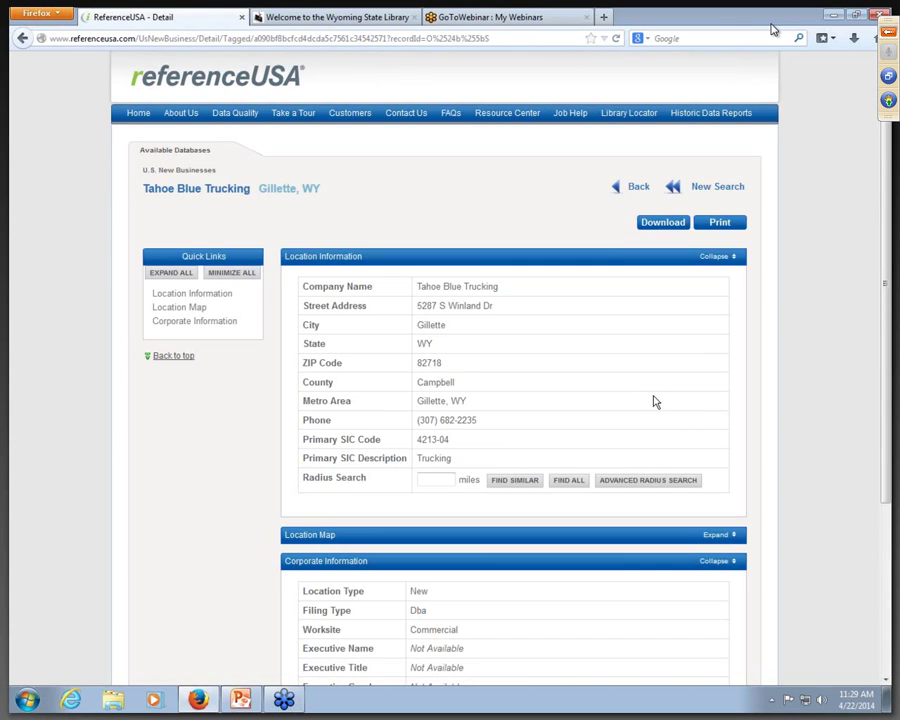
{"action": "scroll", "coordinate": [652, 404], "scroll_direction": "down", "scroll_amount": 3}
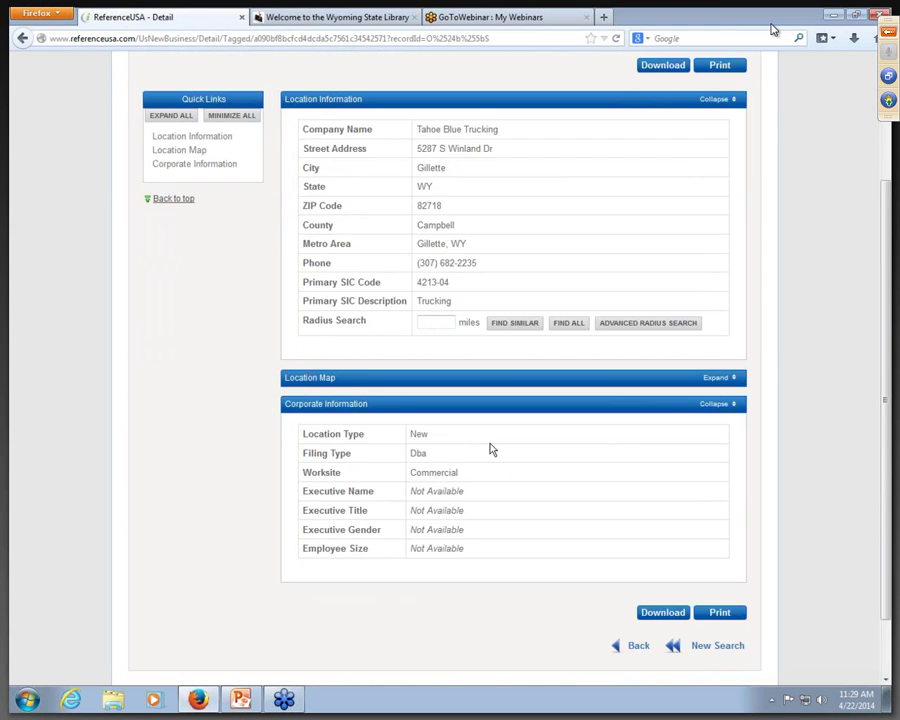
{"action": "scroll", "coordinate": [564, 307], "scroll_direction": "up", "scroll_amount": 3}
{"action": "left_click", "coordinate": [640, 193]}
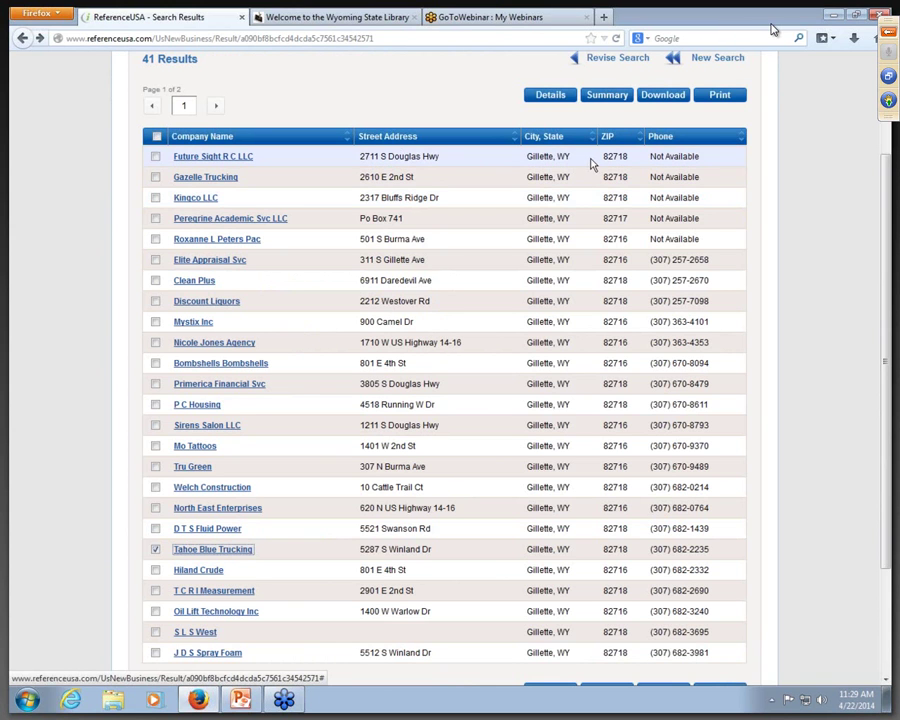
{"action": "scroll", "coordinate": [593, 162], "scroll_direction": "up", "scroll_amount": 3}
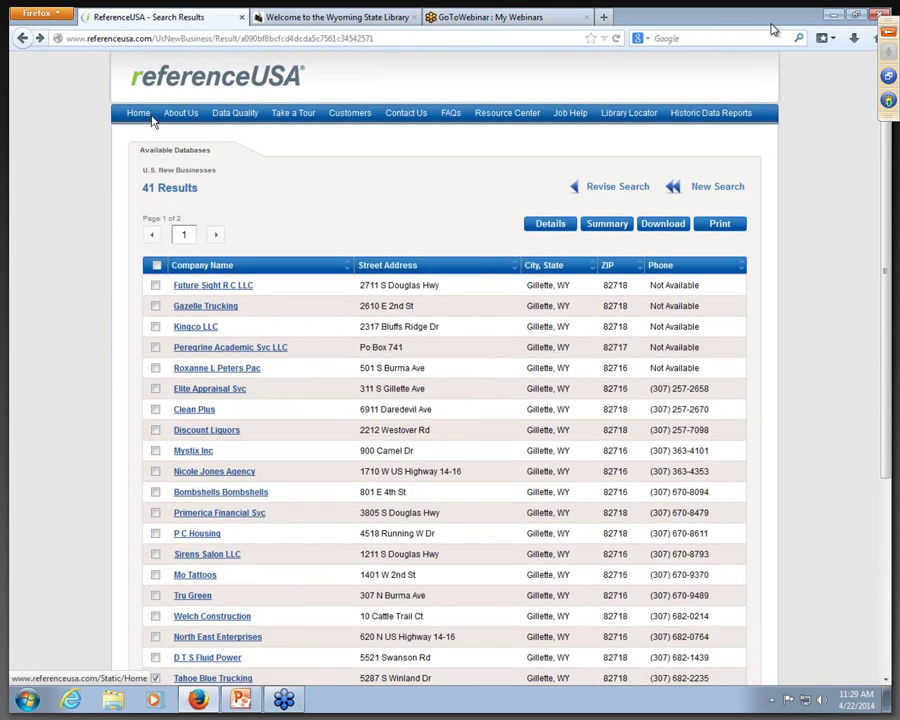
Step: From the home page, open the U.S. Jobs / Internships database's Quick Search form
{"action": "left_click", "coordinate": [140, 112]}
{"action": "mouse_move", "coordinate": [218, 457]}
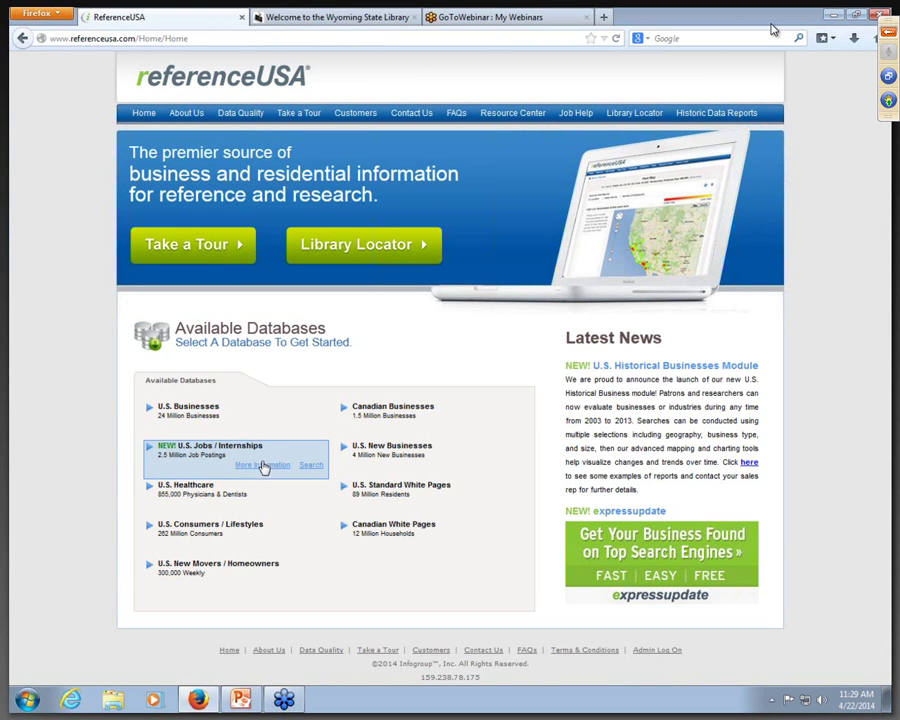
{"action": "left_click", "coordinate": [263, 468]}
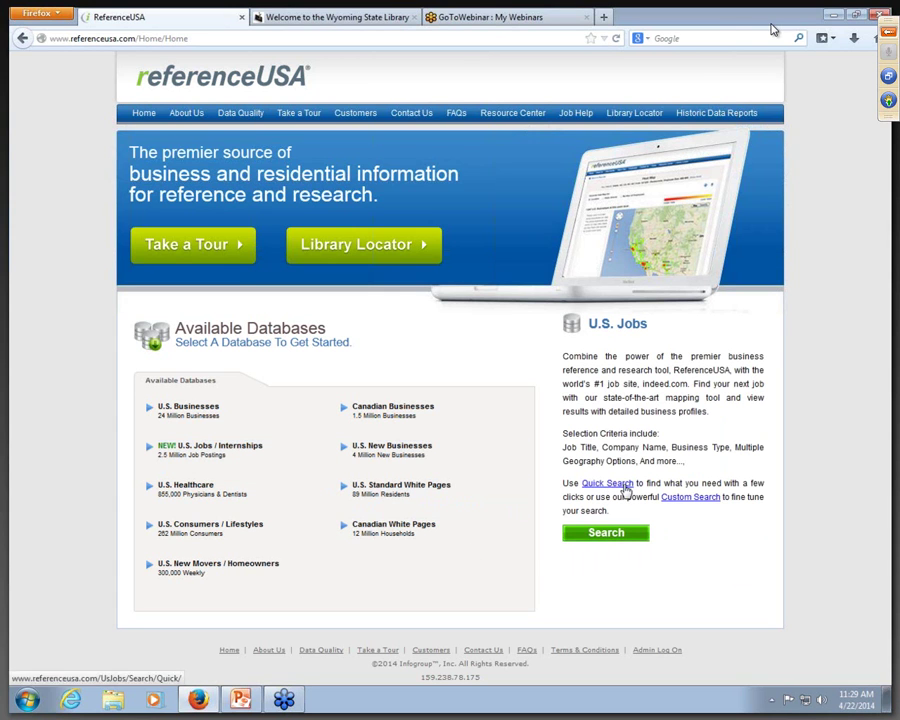
{"action": "left_click", "coordinate": [624, 485]}
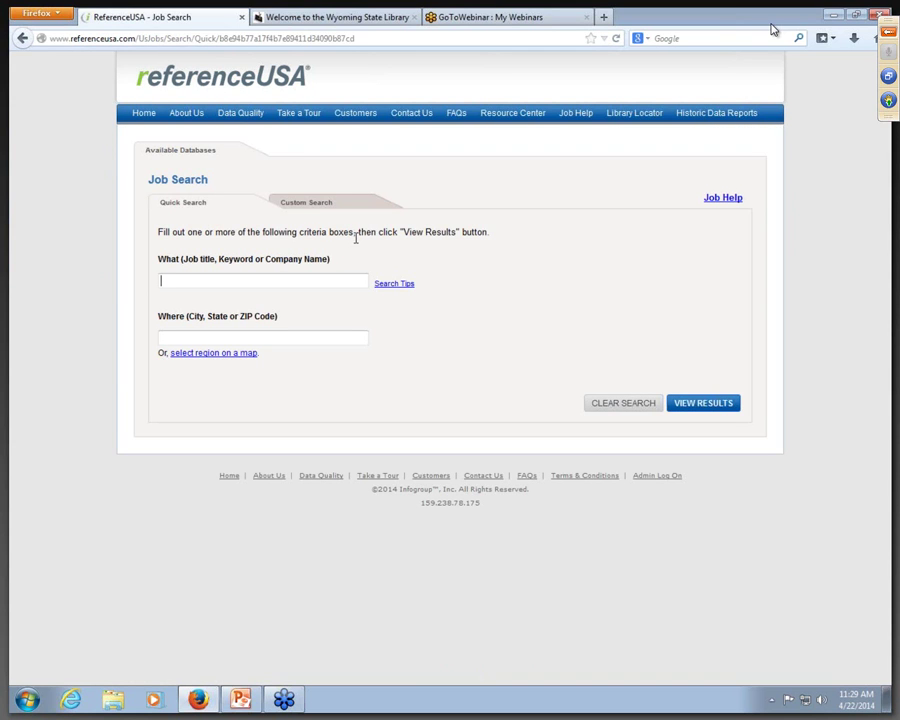
Step: Search jobs for 'soccer coach' in 'wyoming', listing five openings
{"action": "left_click", "coordinate": [254, 275]}
{"action": "left_click", "coordinate": [255, 277]}
{"action": "type", "text": "soccer "}
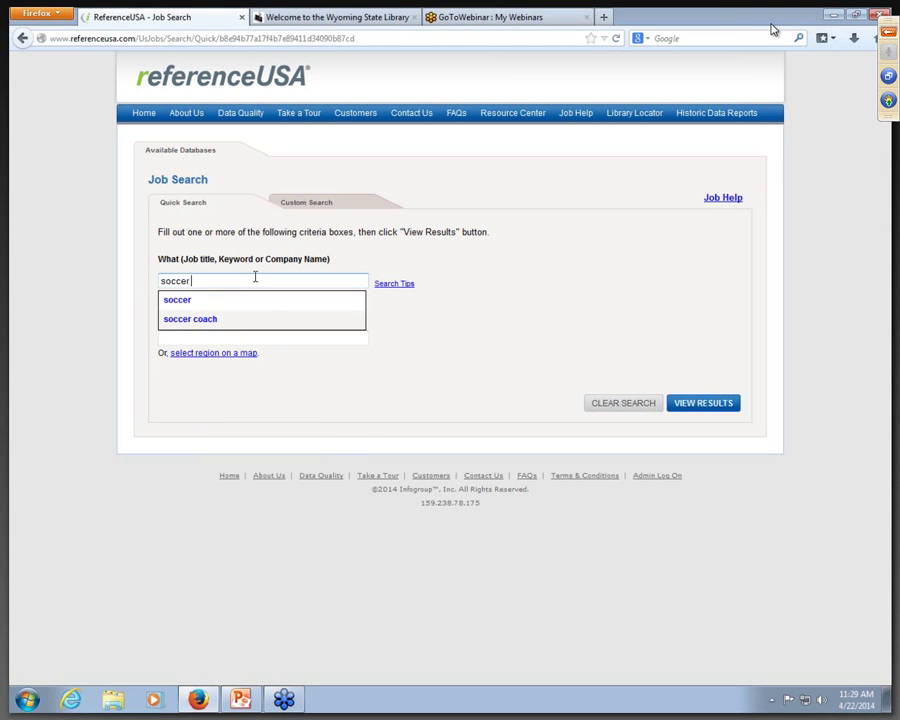
{"action": "type", "text": "coach"}
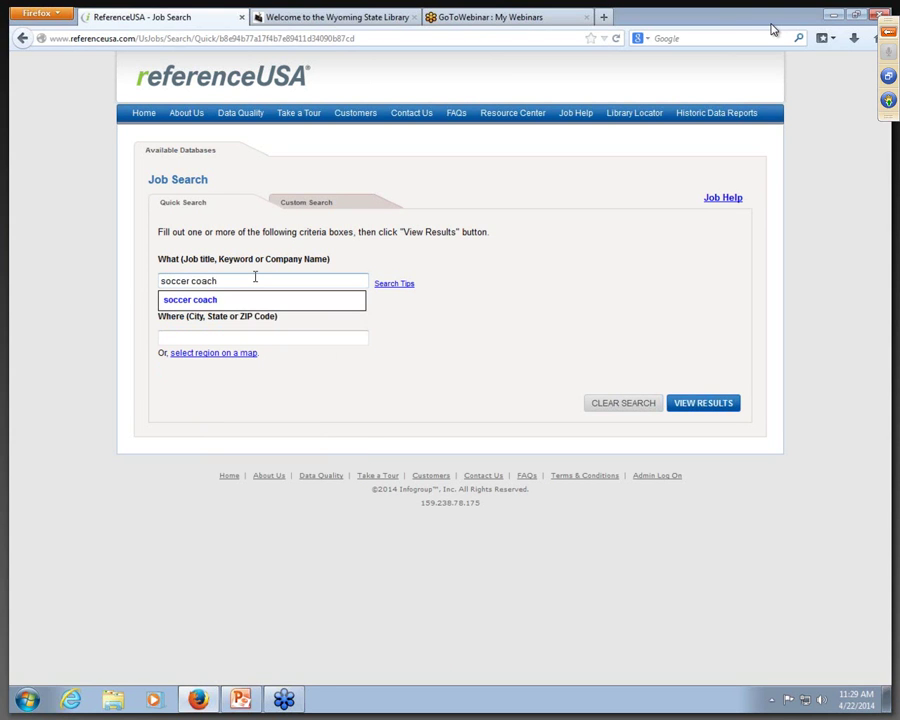
{"action": "left_click", "coordinate": [187, 302]}
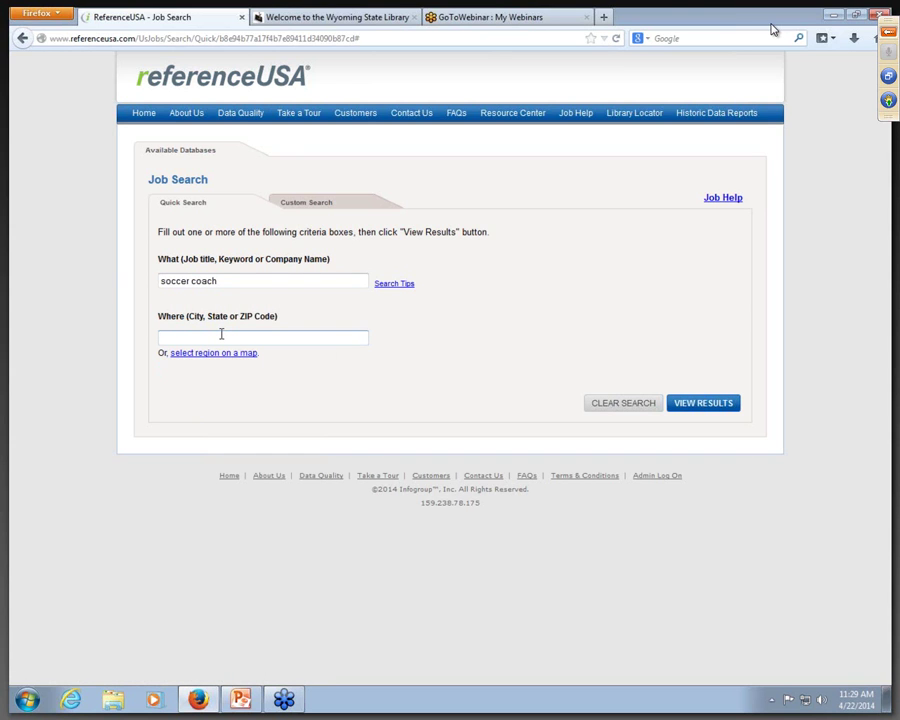
{"action": "left_click", "coordinate": [221, 335]}
{"action": "type", "text": "wyoming"}
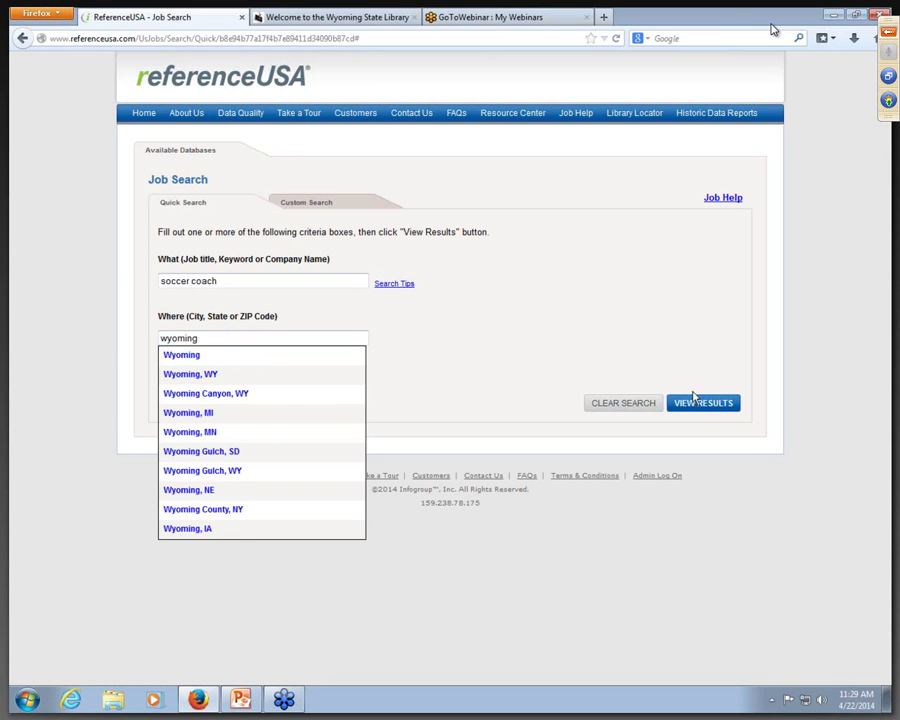
{"action": "left_click", "coordinate": [703, 401]}
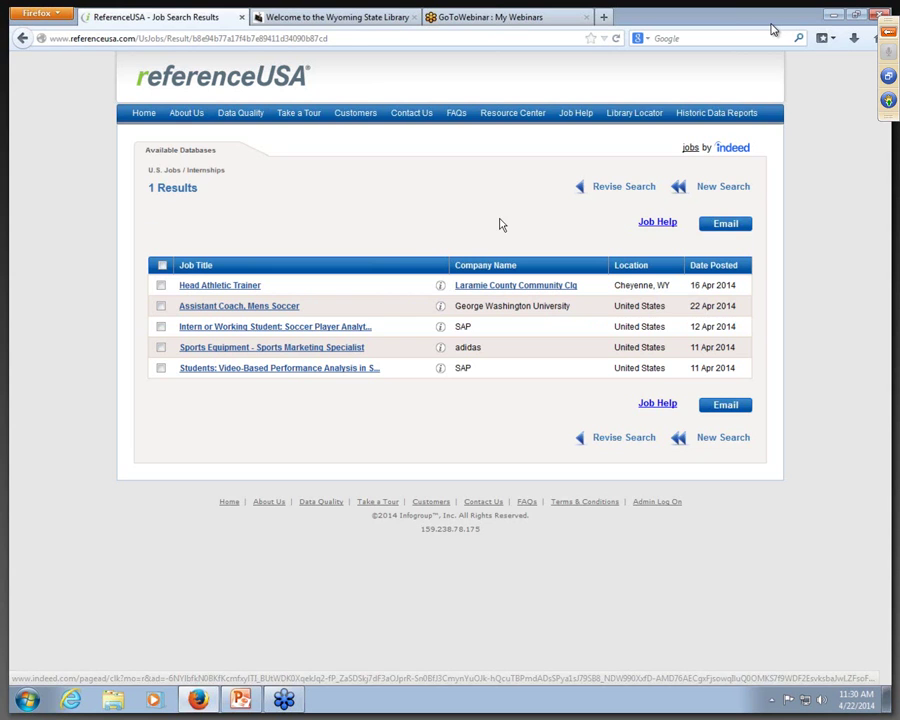
Step: Rerun the soccer coach search with Colorado as the location, yielding 23 results
{"action": "left_click", "coordinate": [580, 191]}
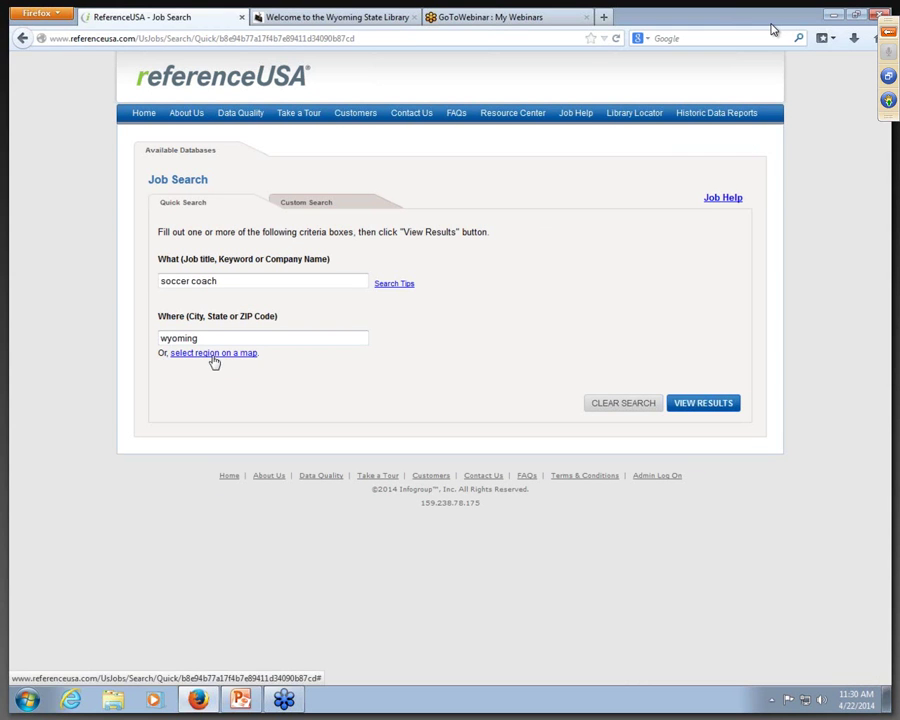
{"action": "left_click_drag", "start_coordinate": [209, 338], "coordinate": [139, 338]}
{"action": "type", "text": "colorado"}
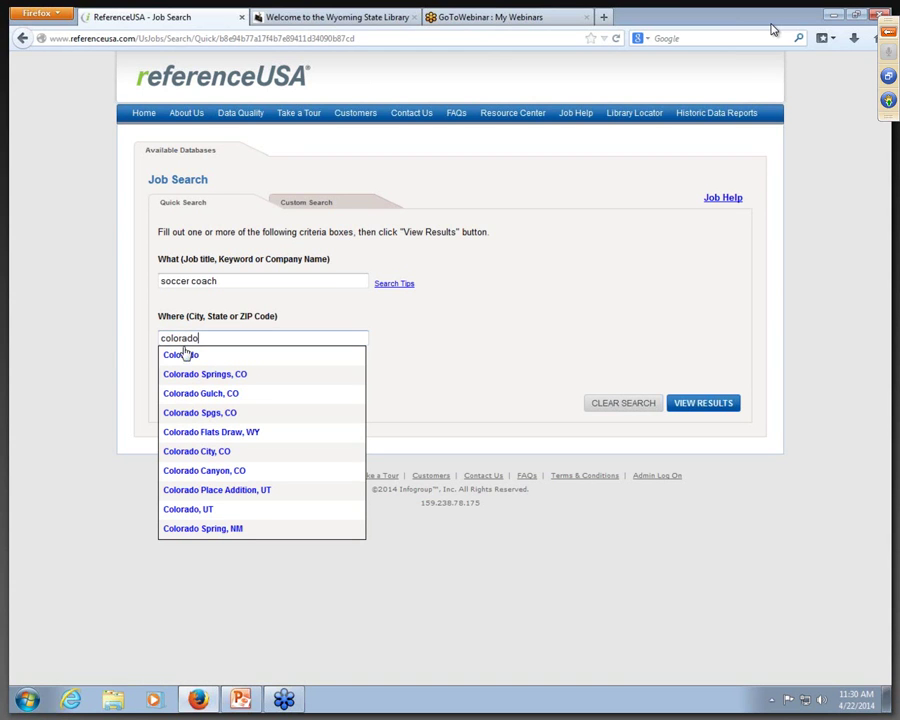
{"action": "left_click", "coordinate": [183, 355]}
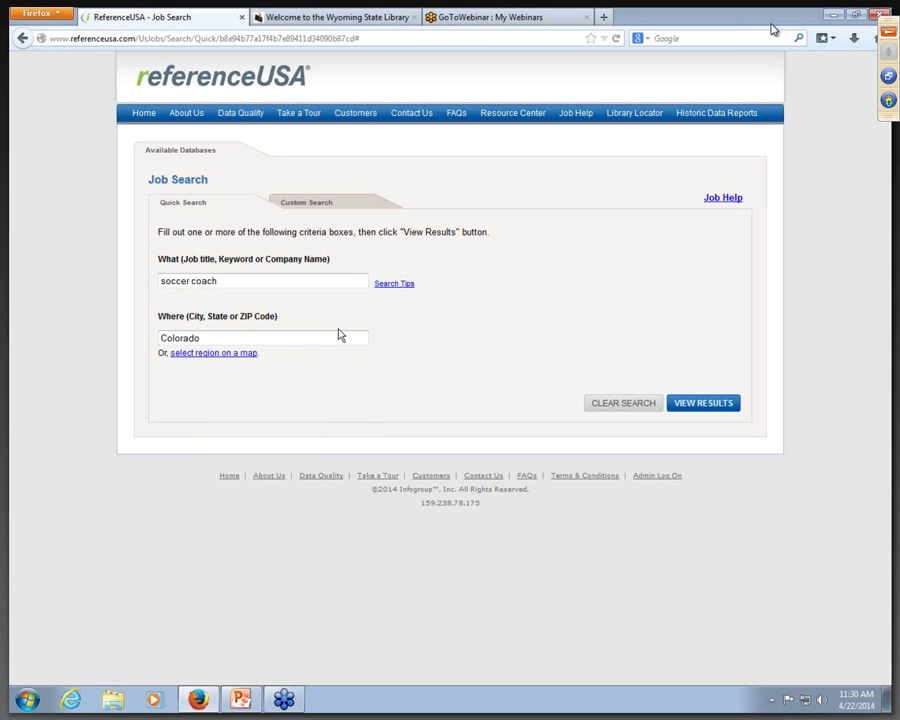
{"action": "left_click", "coordinate": [701, 402]}
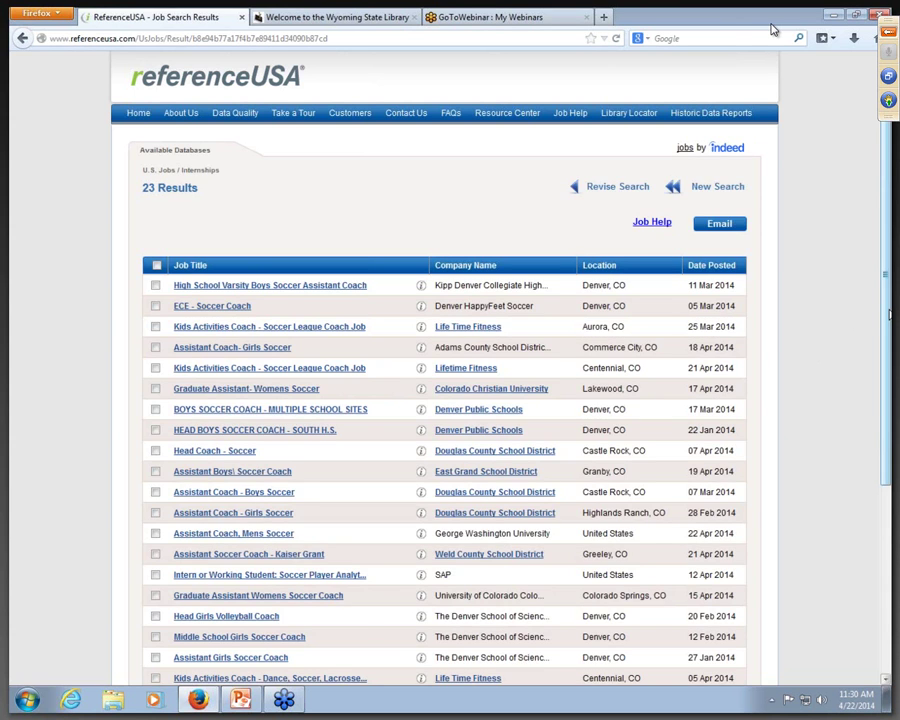
Step: Open the 'Assistant Soccer Coach - Kaiser Grant' posting from the Colorado results
{"action": "left_click_drag", "start_coordinate": [885, 316], "coordinate": [891, 395]}
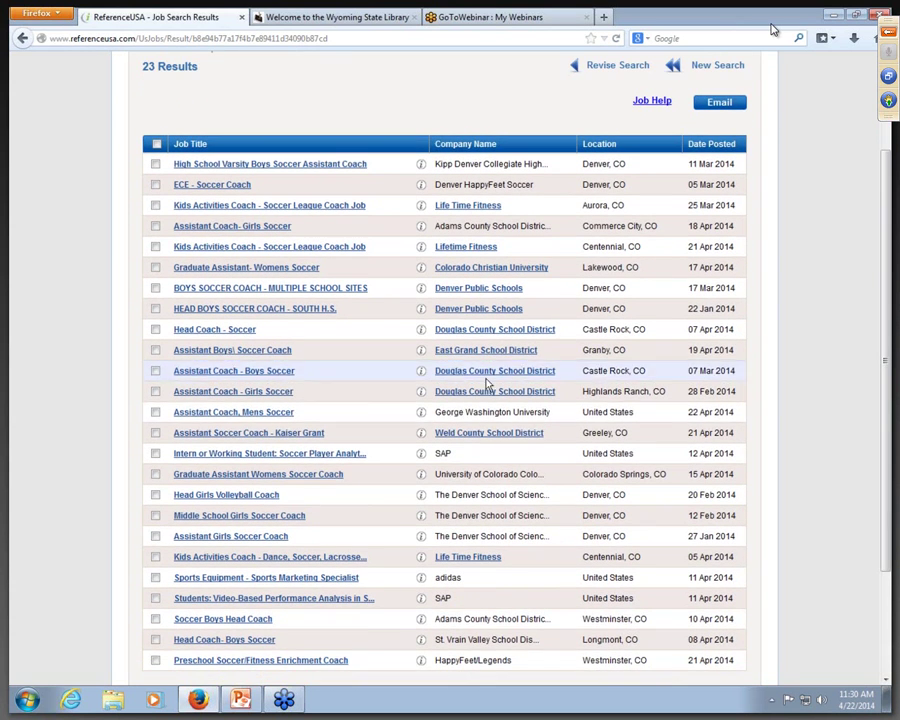
{"action": "left_click", "coordinate": [245, 434]}
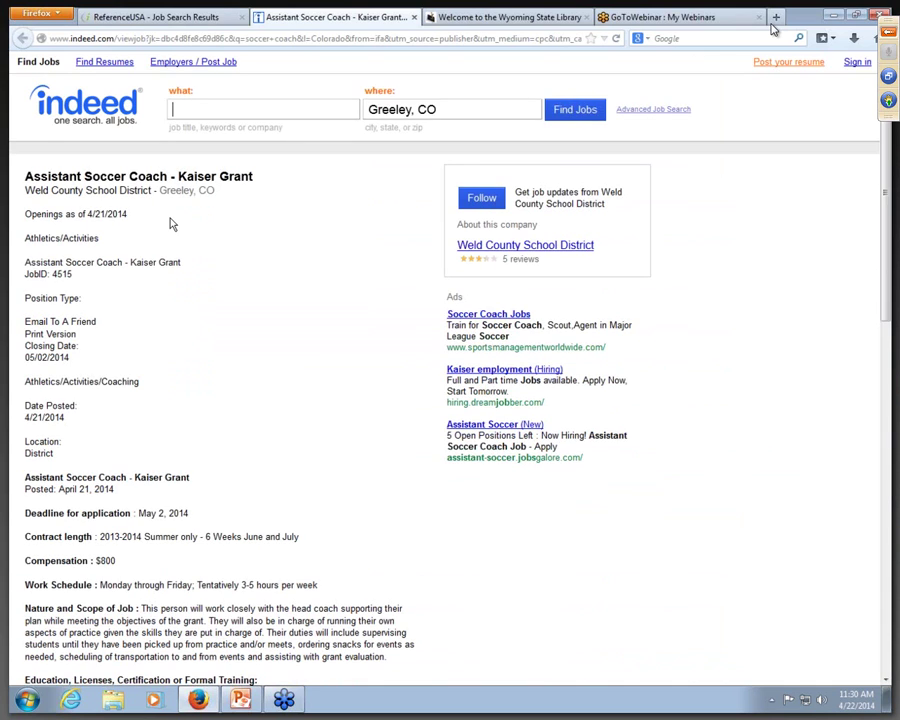
Step: Scroll through the Kaiser Grant posting on Indeed and back to the top
{"action": "scroll", "coordinate": [170, 224], "scroll_direction": "down", "scroll_amount": 4}
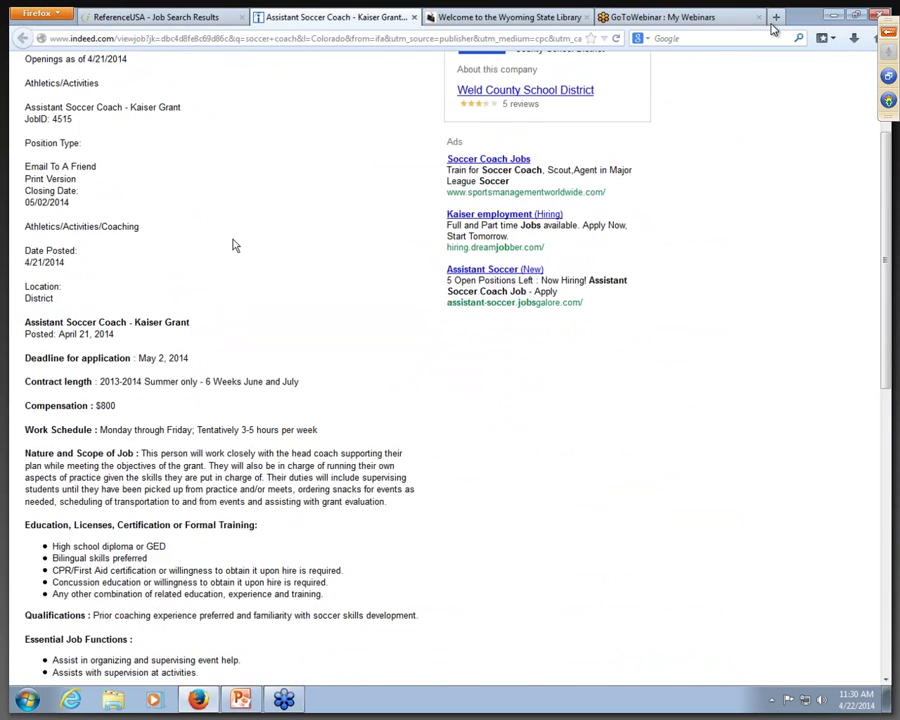
{"action": "scroll", "coordinate": [233, 245], "scroll_direction": "down", "scroll_amount": 5}
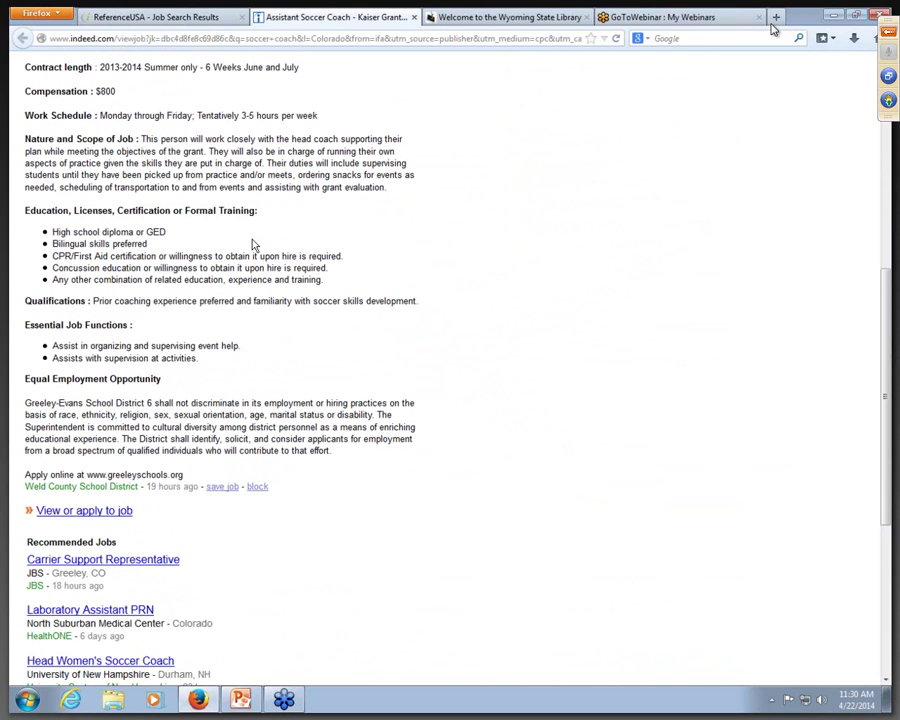
{"action": "scroll", "coordinate": [253, 244], "scroll_direction": "up", "scroll_amount": 3}
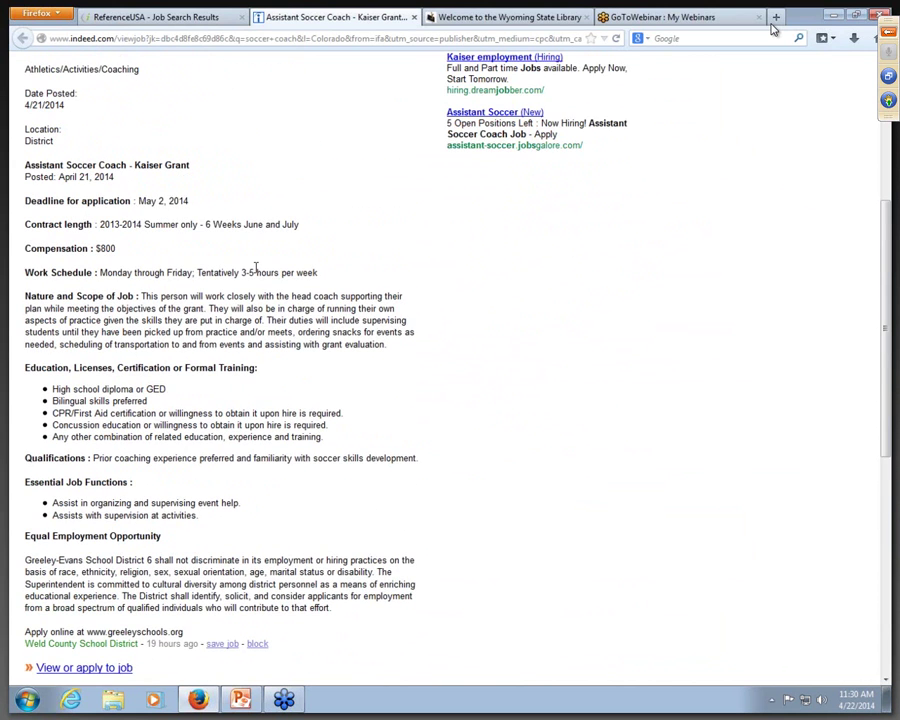
{"action": "scroll", "coordinate": [256, 270], "scroll_direction": "up", "scroll_amount": 6}
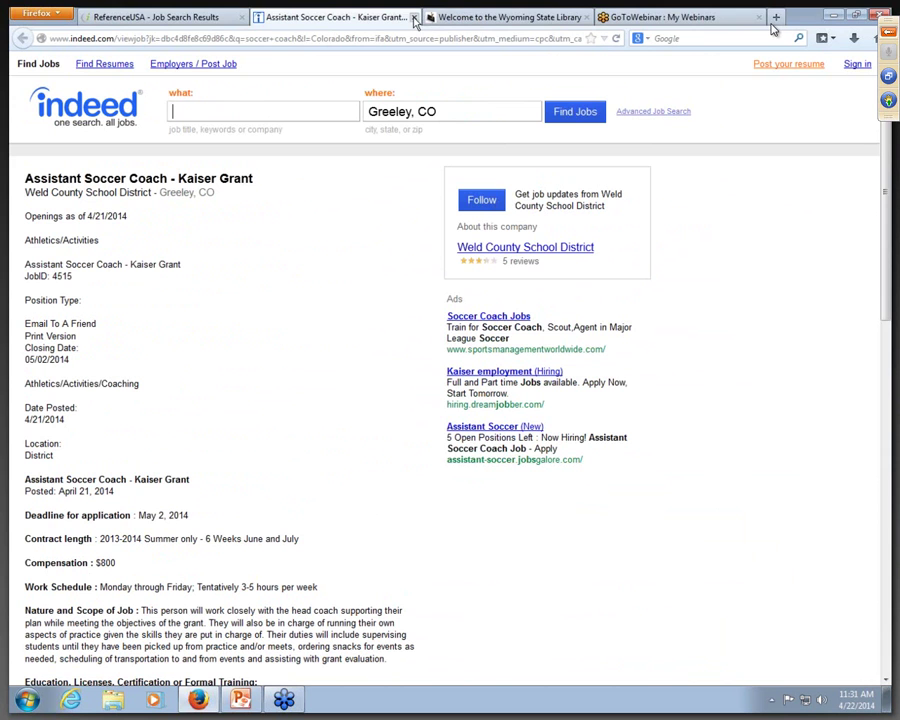
Step: Close the Indeed tab and bring up a blank Custom Search job form via New Search
{"action": "left_click", "coordinate": [416, 20]}
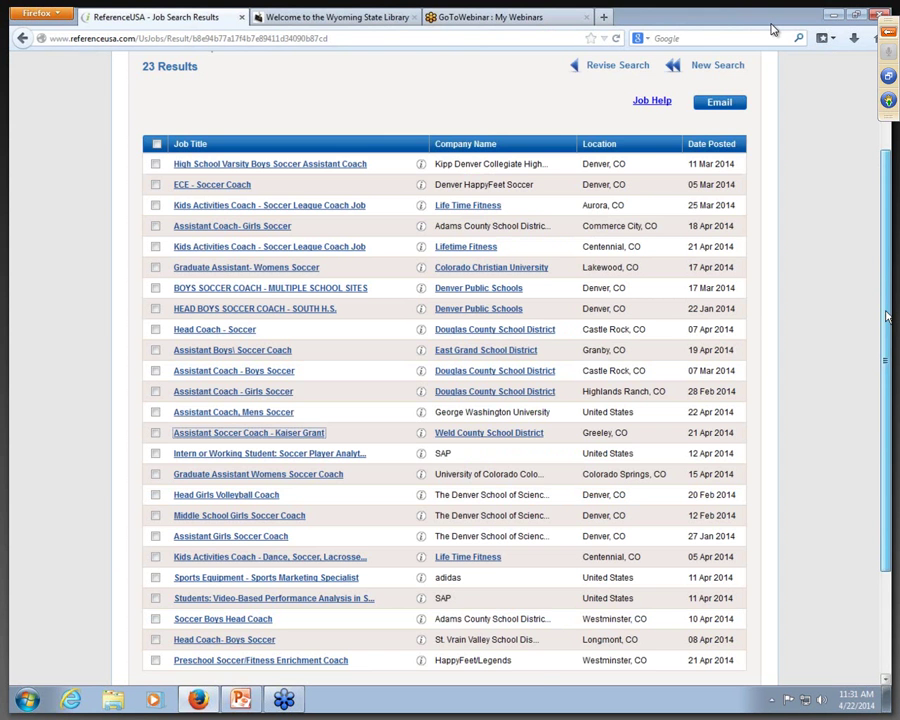
{"action": "scroll", "coordinate": [851, 265], "scroll_direction": "up", "scroll_amount": 3}
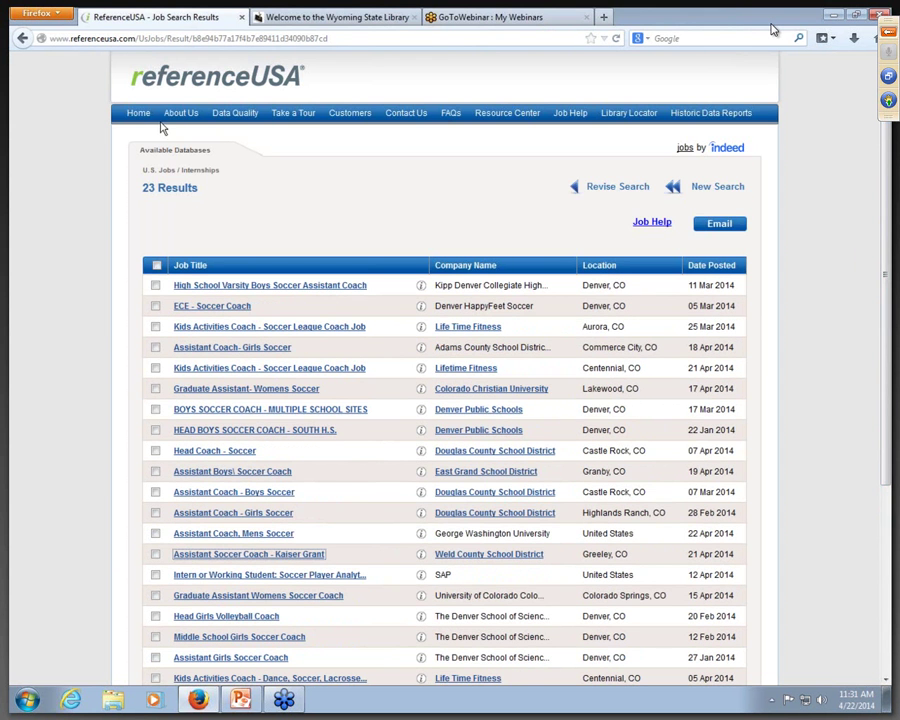
{"action": "left_click", "coordinate": [703, 186]}
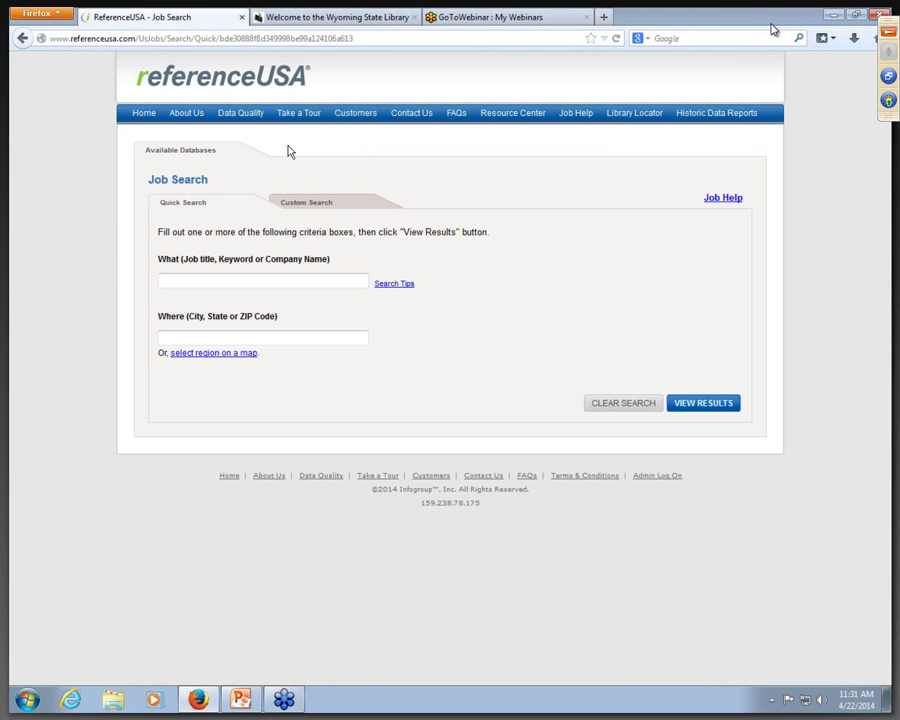
{"action": "left_click", "coordinate": [319, 207]}
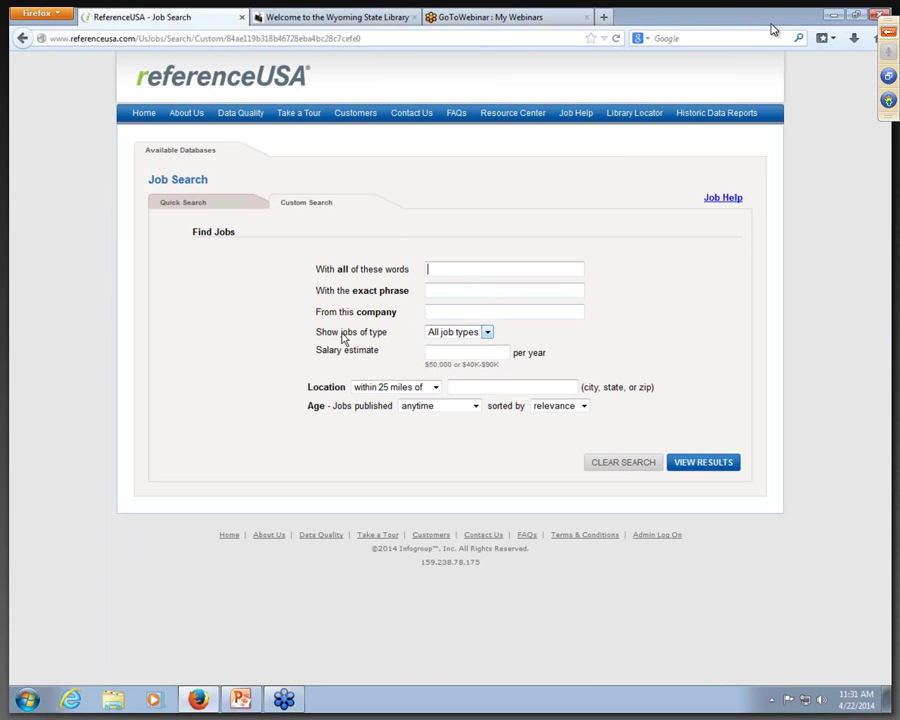
{"action": "left_click", "coordinate": [488, 336]}
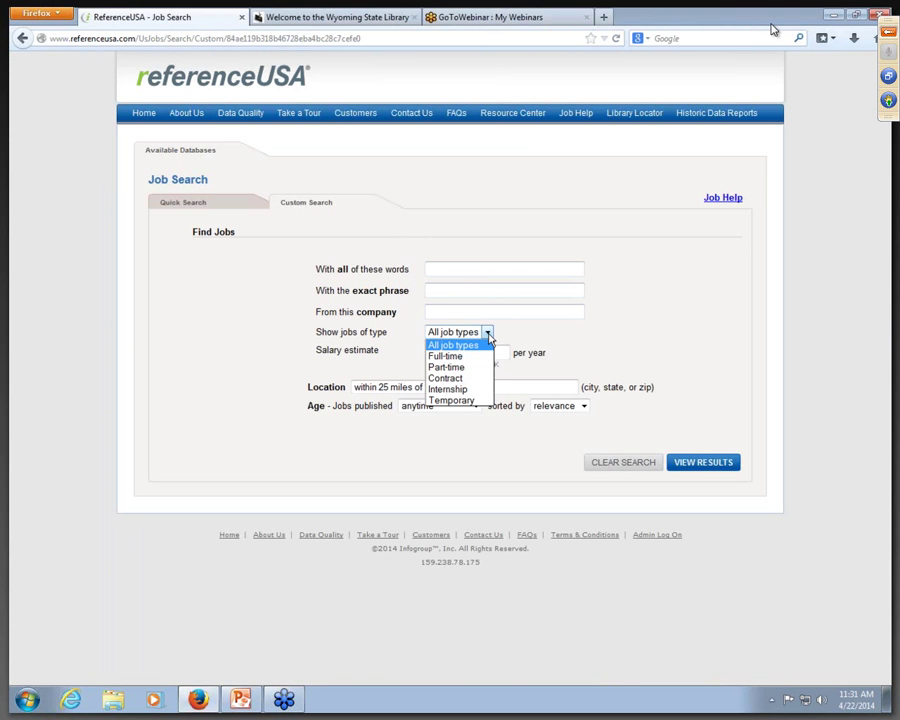
{"action": "left_click", "coordinate": [488, 340]}
{"action": "left_click", "coordinate": [508, 336]}
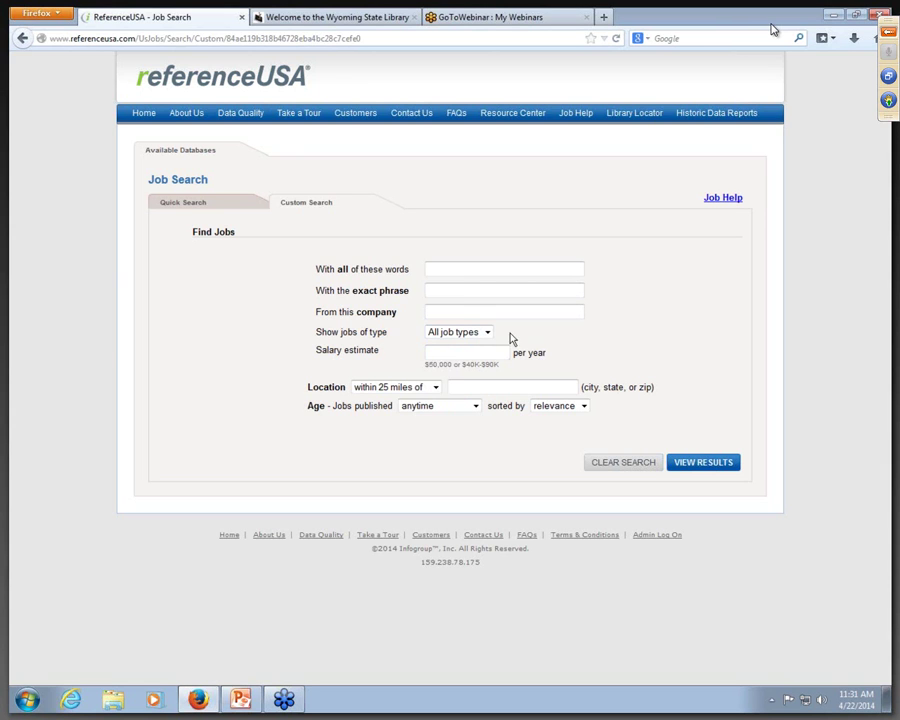
{"action": "left_click", "coordinate": [436, 388]}
{"action": "left_click", "coordinate": [440, 391]}
{"action": "left_click", "coordinate": [475, 406]}
{"action": "left_click", "coordinate": [476, 412]}
Step: Browse the Job Help page's search options and external tools, then go back Home
{"action": "left_click", "coordinate": [724, 199]}
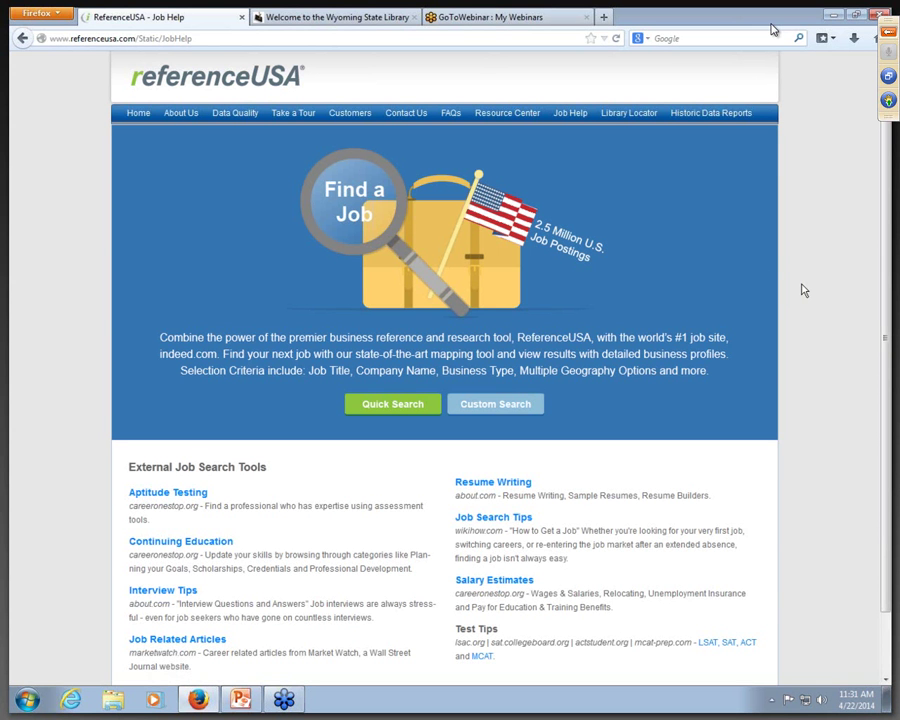
{"action": "scroll", "coordinate": [700, 386], "scroll_direction": "down", "scroll_amount": 2}
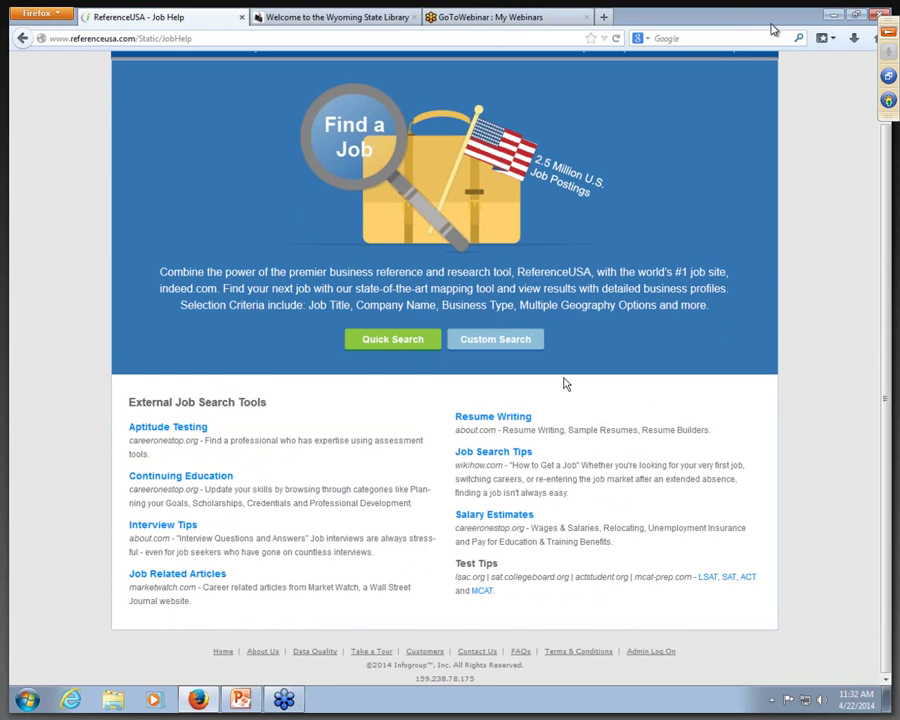
{"action": "scroll", "coordinate": [565, 384], "scroll_direction": "up", "scroll_amount": 1}
{"action": "scroll", "coordinate": [565, 384], "scroll_direction": "up", "scroll_amount": 2}
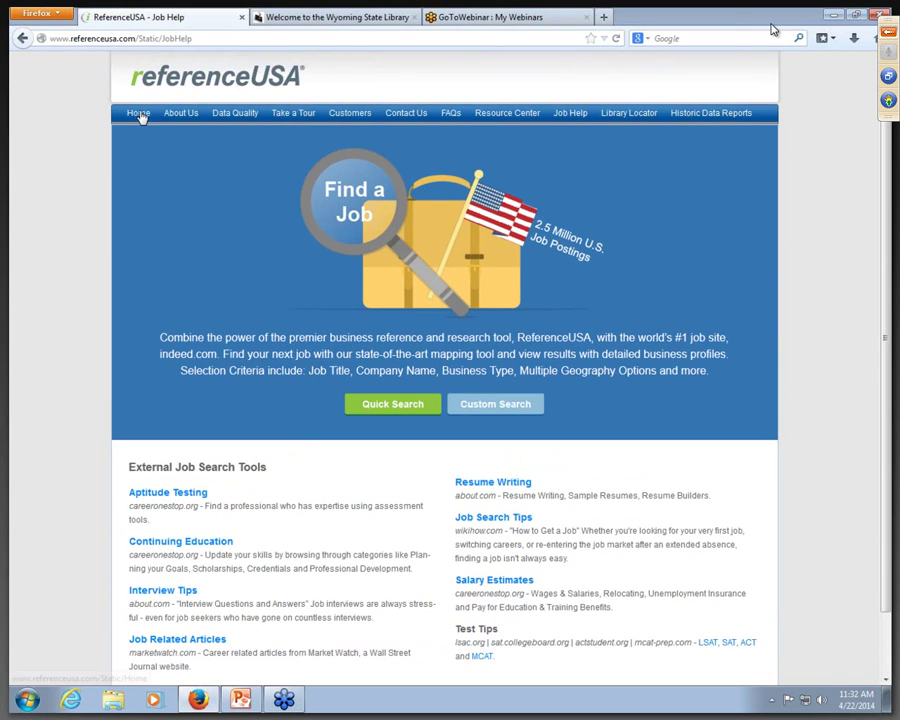
{"action": "left_click", "coordinate": [139, 114]}
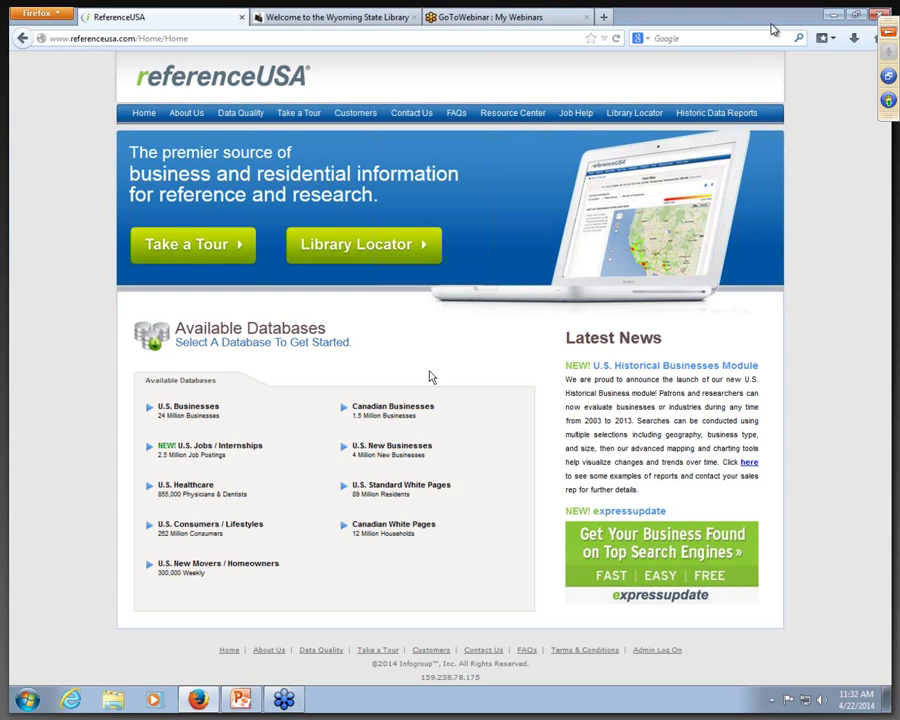
Step: Open the U.S. Healthcare Database Quick Search form from its More Information description
{"action": "mouse_move", "coordinate": [383, 417]}
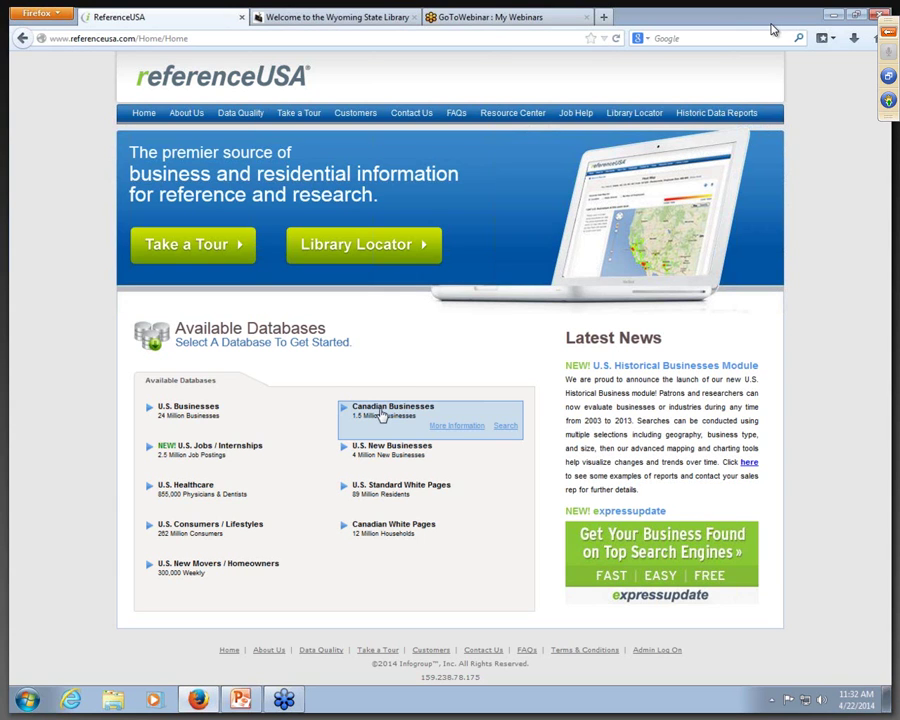
{"action": "left_click", "coordinate": [264, 505]}
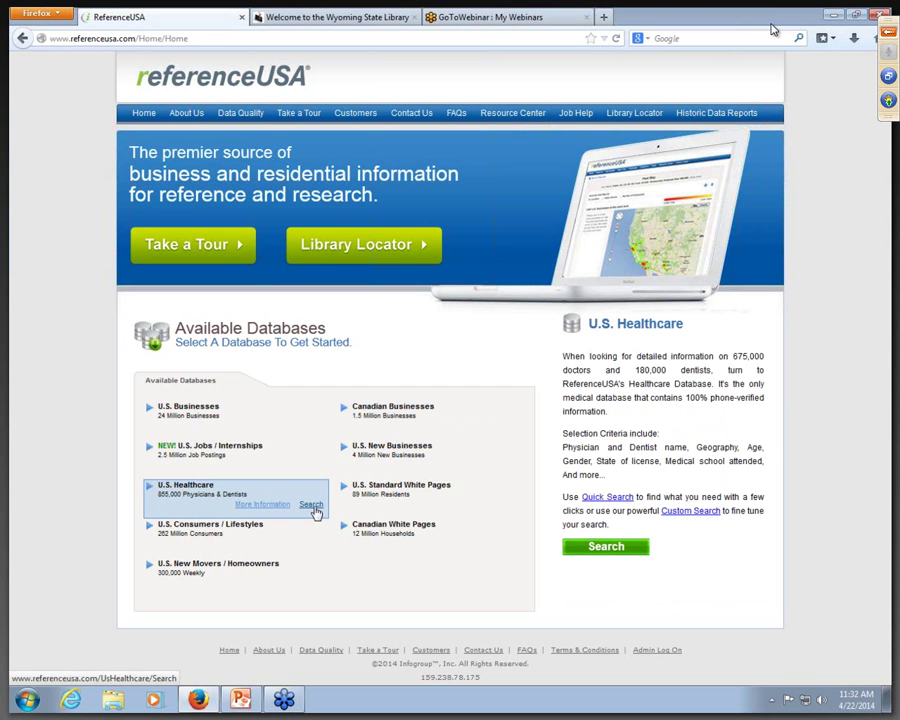
{"action": "left_click", "coordinate": [311, 506]}
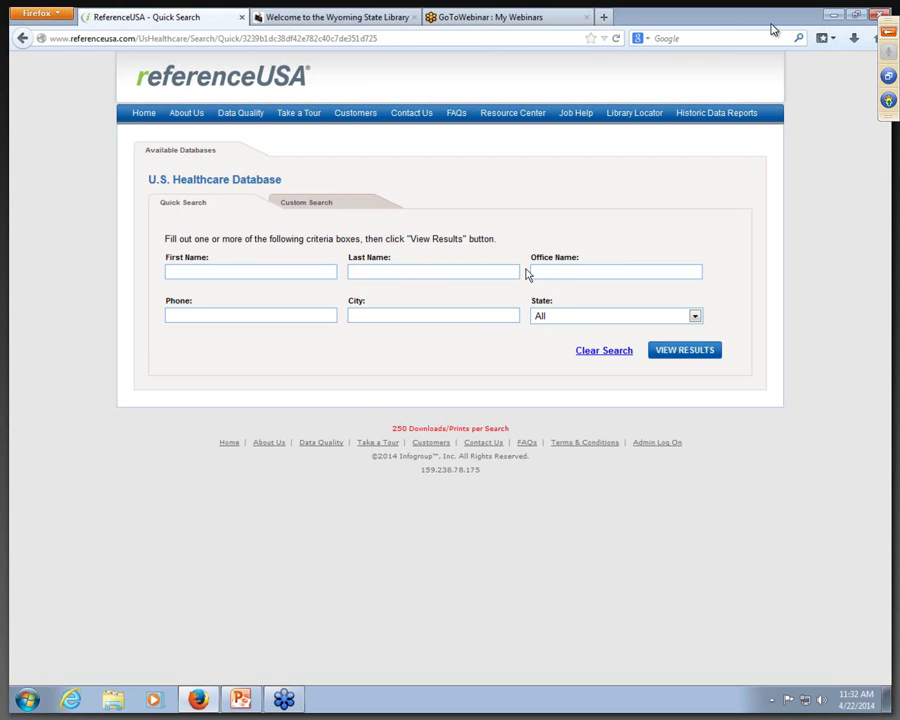
Step: Switch to the healthcare Custom Search and expand the Physicians & Dentists criteria
{"action": "left_click", "coordinate": [317, 206]}
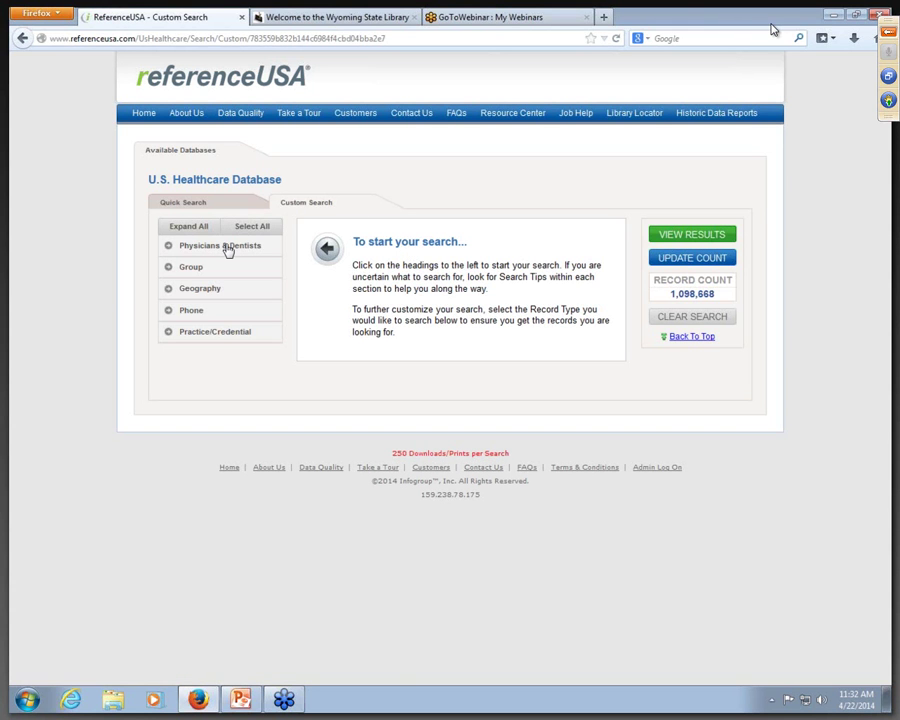
{"action": "left_click", "coordinate": [227, 248]}
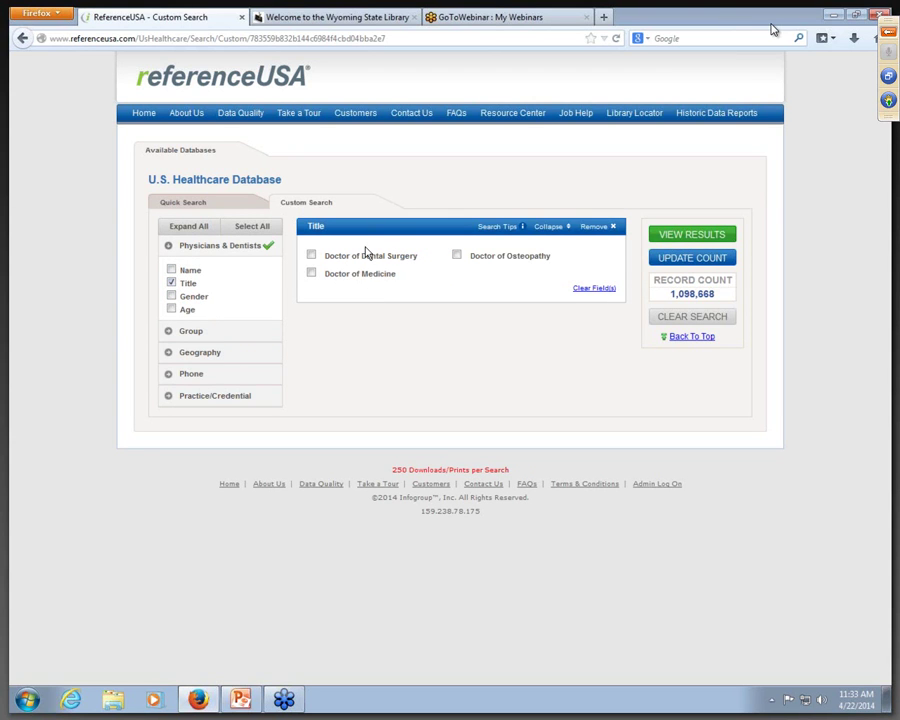
Step: Limit the title to Doctor of Dental Surgery, add city Alpine, WY, and update the count
{"action": "left_click", "coordinate": [312, 257]}
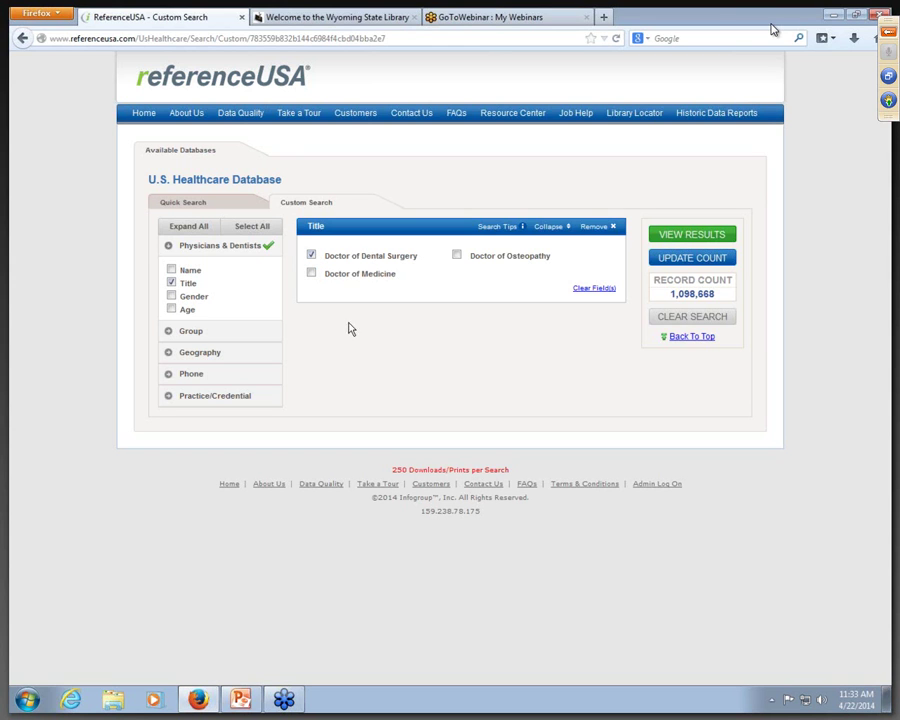
{"action": "left_click", "coordinate": [207, 332]}
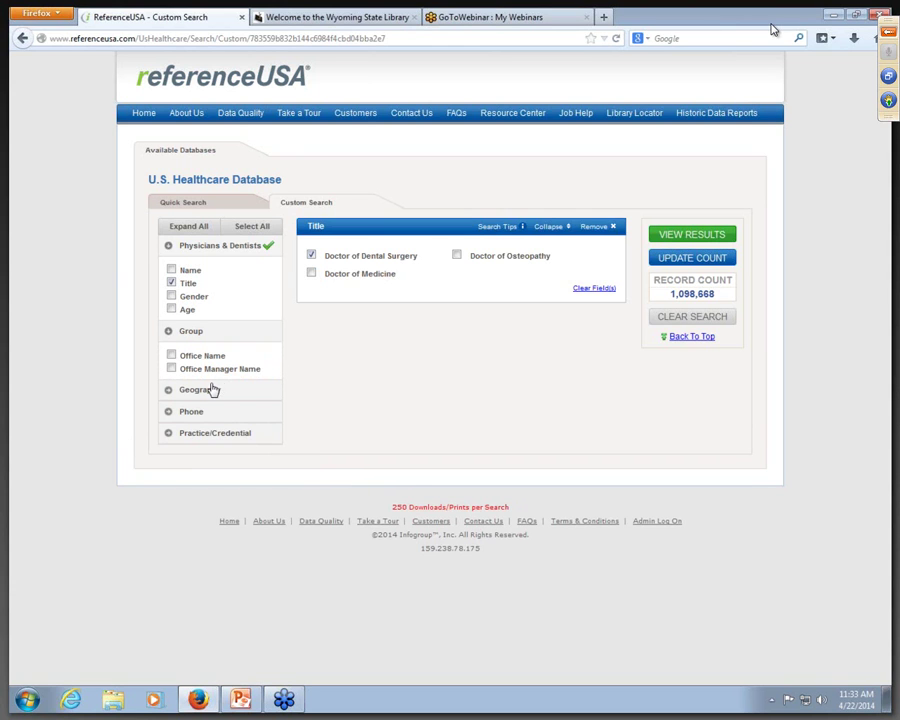
{"action": "left_click", "coordinate": [209, 391]}
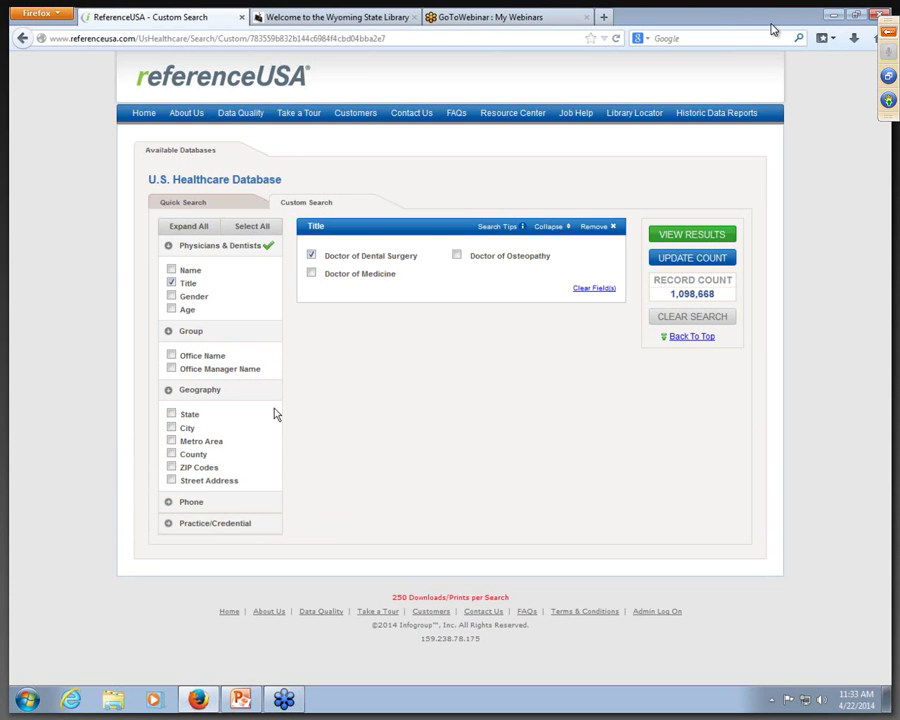
{"action": "left_click", "coordinate": [172, 428]}
{"action": "left_click", "coordinate": [399, 364]}
{"action": "left_click_drag", "start_coordinate": [400, 414], "coordinate": [400, 572]}
{"action": "left_click", "coordinate": [335, 585]}
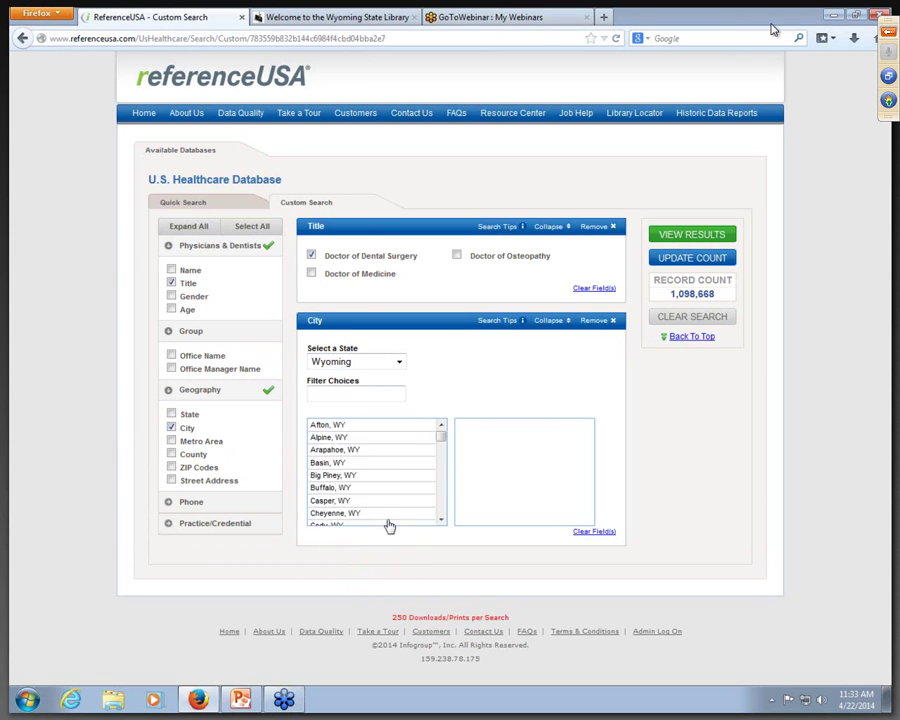
{"action": "left_click", "coordinate": [362, 439]}
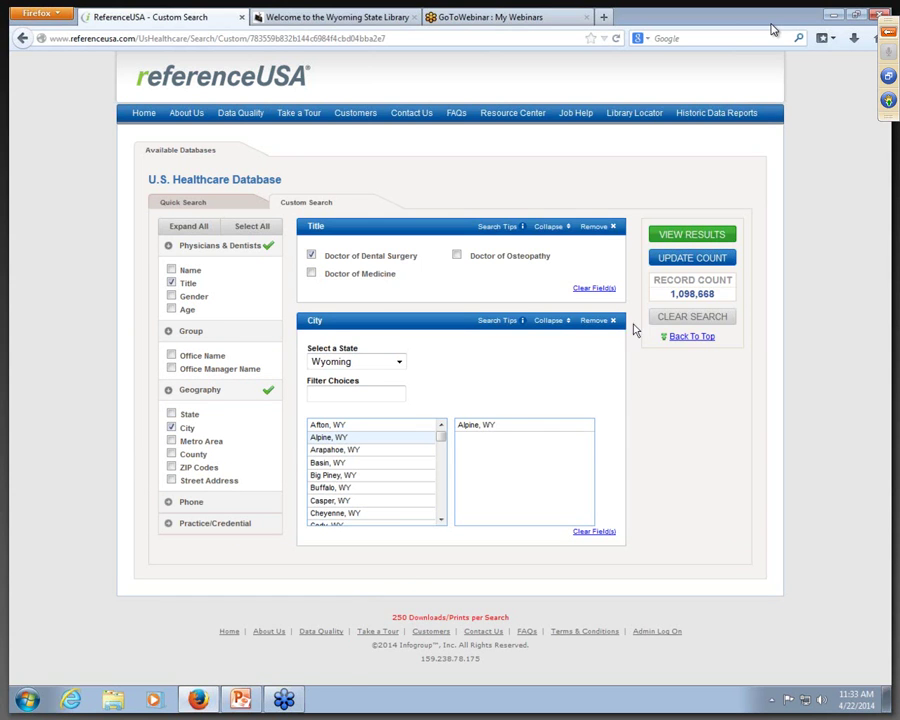
{"action": "left_click", "coordinate": [683, 257]}
Step: Add Driggs, ID from Idaho's city list and update the count
{"action": "left_click_drag", "start_coordinate": [441, 441], "coordinate": [443, 452]}
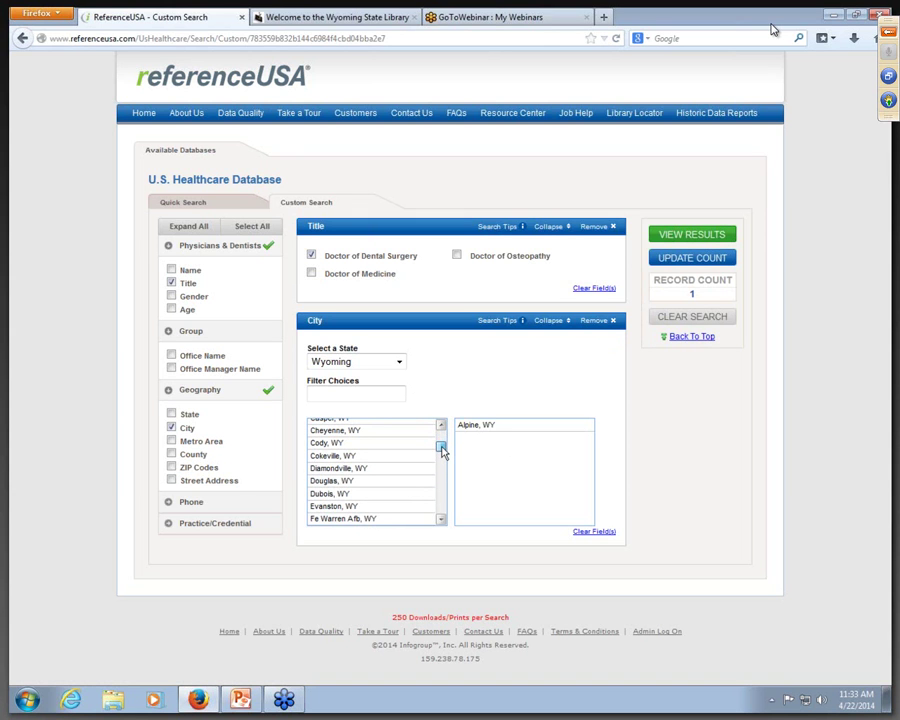
{"action": "left_click", "coordinate": [398, 362]}
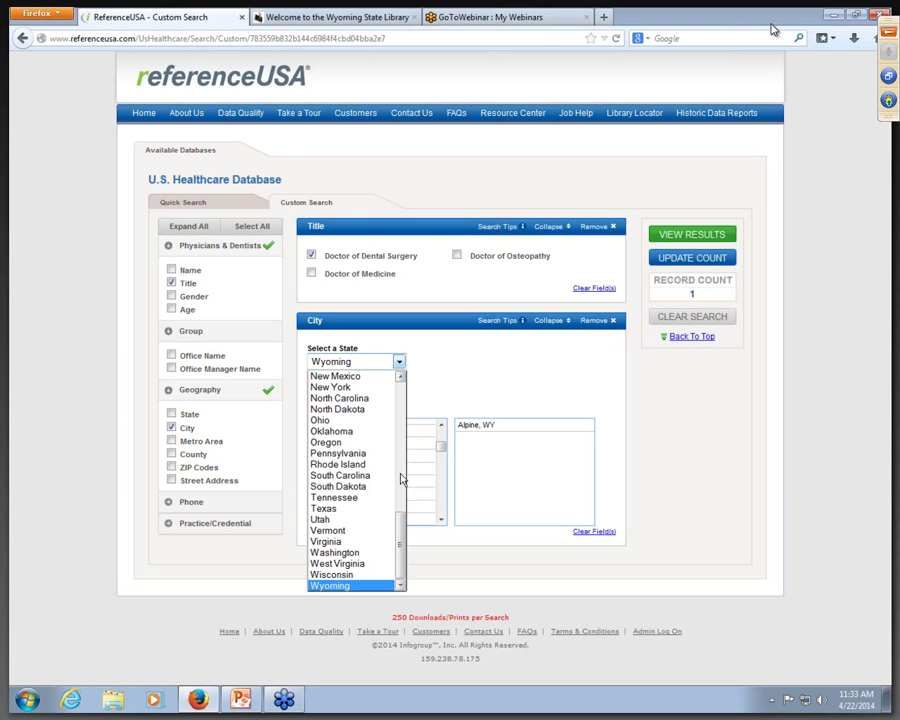
{"action": "left_click_drag", "start_coordinate": [400, 518], "coordinate": [400, 441]}
{"action": "left_click", "coordinate": [373, 395]}
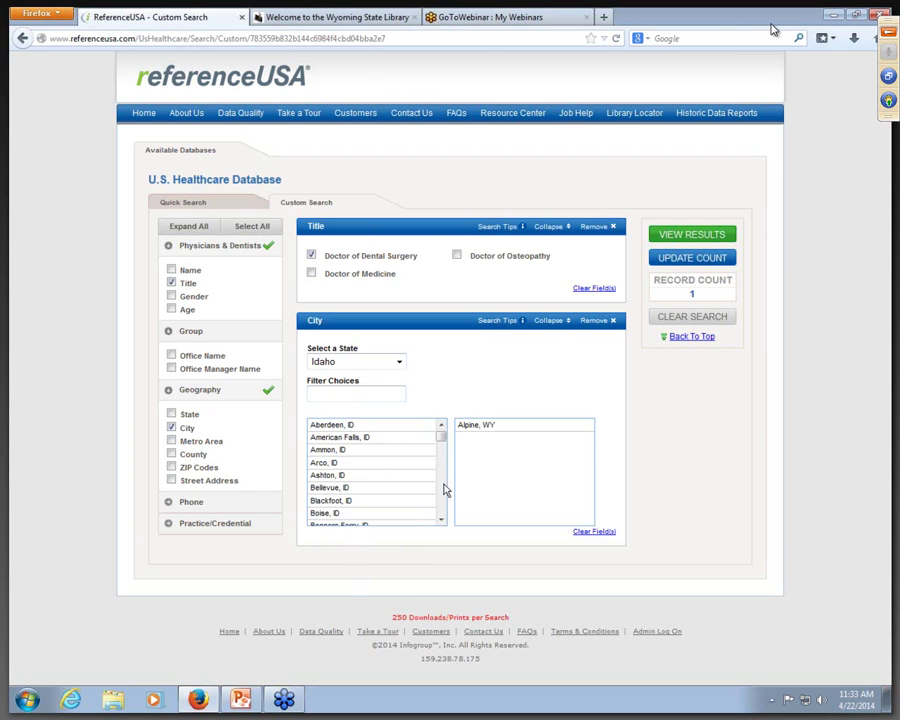
{"action": "left_click_drag", "start_coordinate": [443, 522], "coordinate": [443, 521]}
{"action": "left_click", "coordinate": [380, 426]}
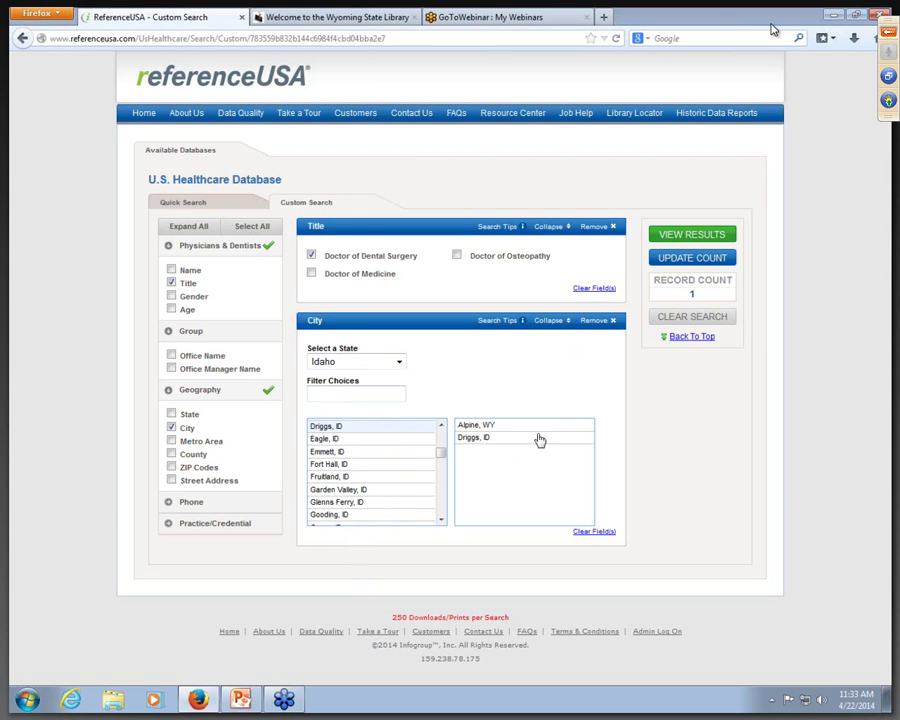
{"action": "left_click", "coordinate": [692, 258]}
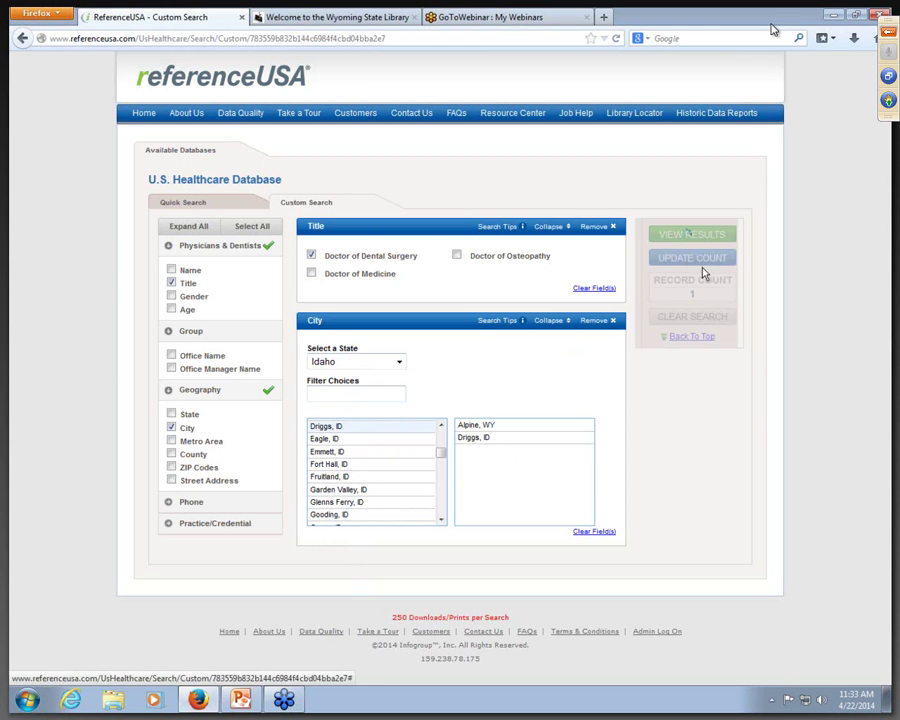
Step: Show the 4 dentist results and open the Teton Valley Dental DDS record in Driggs, ID
{"action": "left_click", "coordinate": [690, 234]}
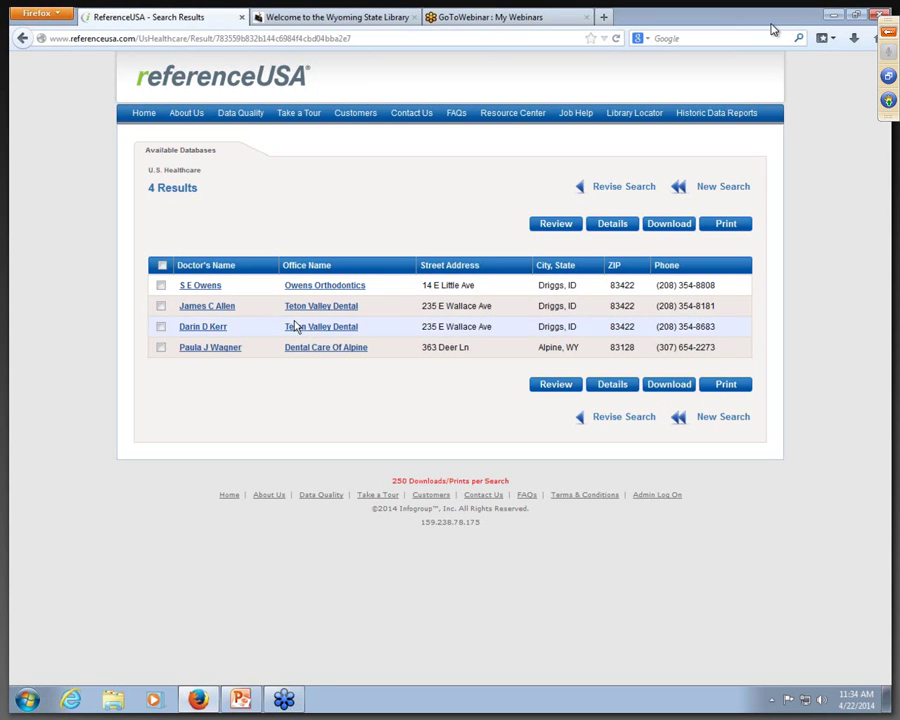
{"action": "left_click", "coordinate": [210, 308]}
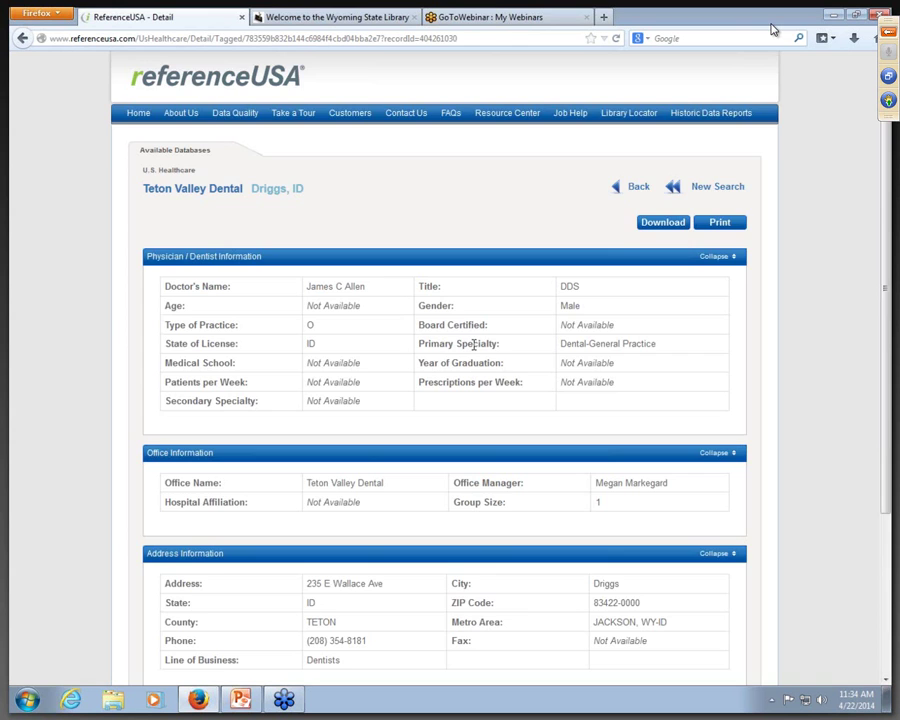
Step: Scroll through the Teton Valley Dental record, go back to the 4 results, and start a New Search
{"action": "scroll", "coordinate": [474, 344], "scroll_direction": "down", "scroll_amount": 2}
{"action": "scroll", "coordinate": [474, 342], "scroll_direction": "down", "scroll_amount": 3}
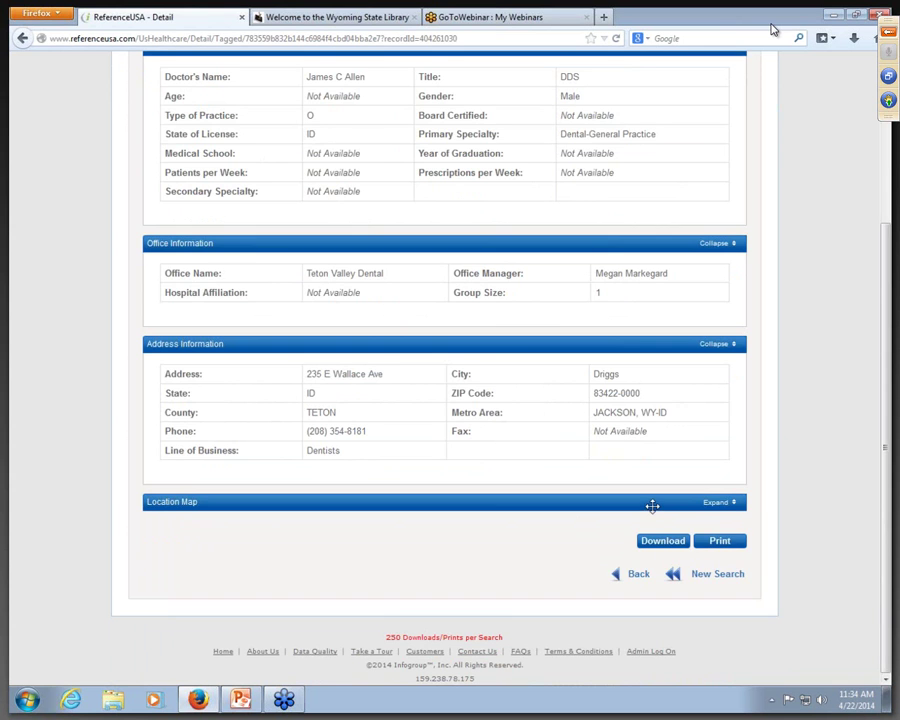
{"action": "scroll", "coordinate": [650, 505], "scroll_direction": "up", "scroll_amount": 4}
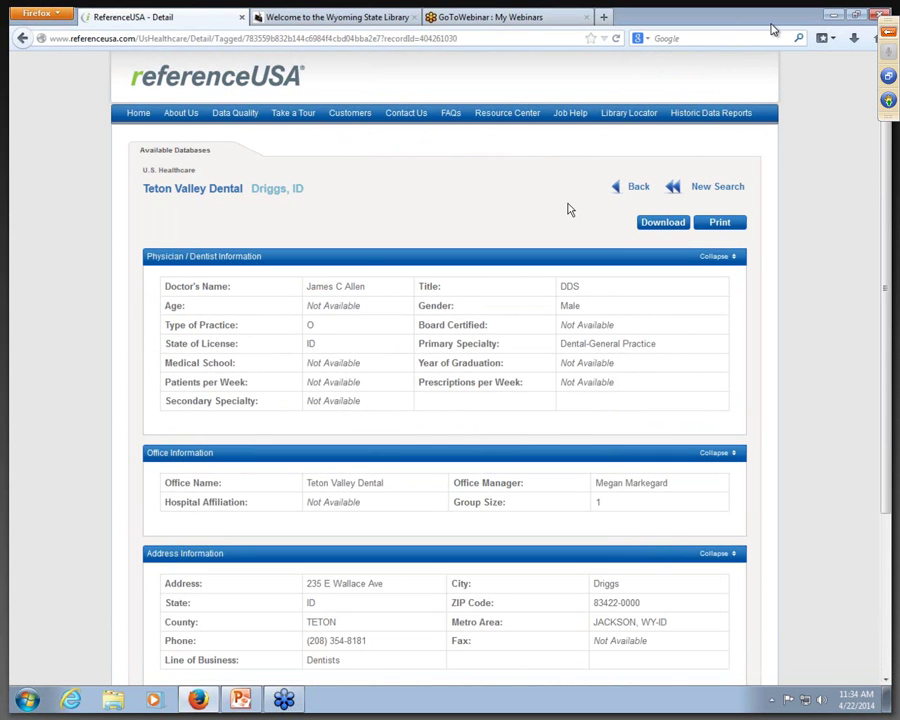
{"action": "left_click", "coordinate": [626, 187]}
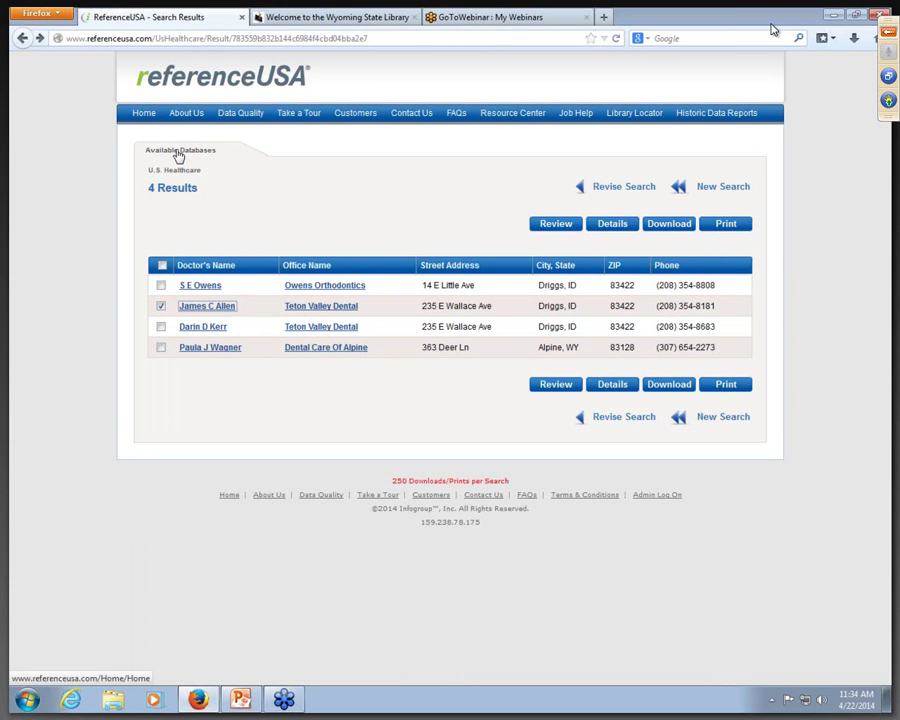
{"action": "left_click", "coordinate": [722, 188]}
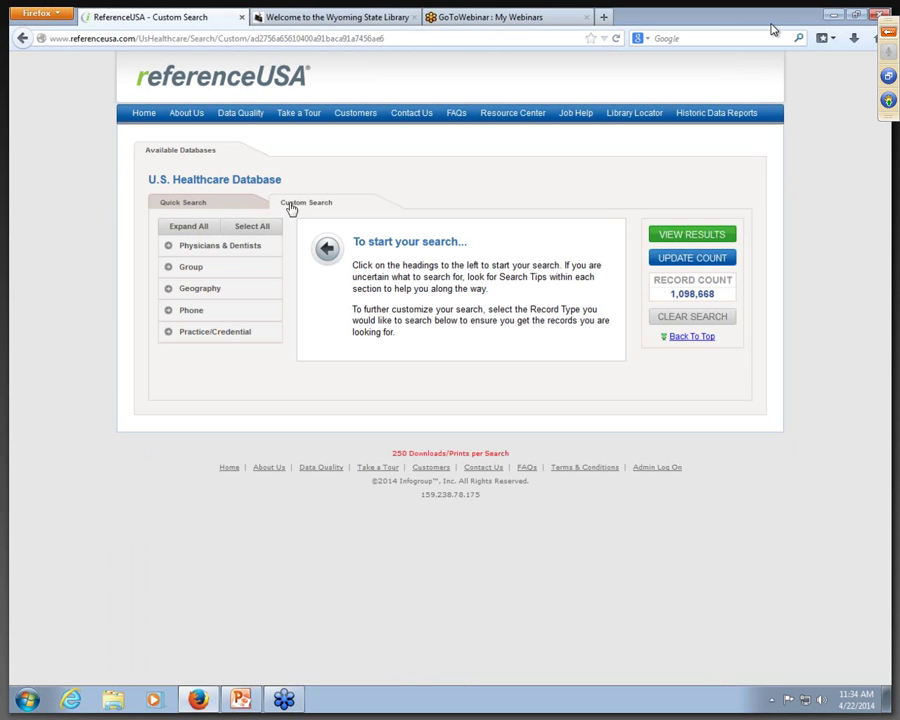
Step: Quick-search healthcare providers by last name in Wyoming, returning 3 Cheyenne results
{"action": "left_click", "coordinate": [199, 206]}
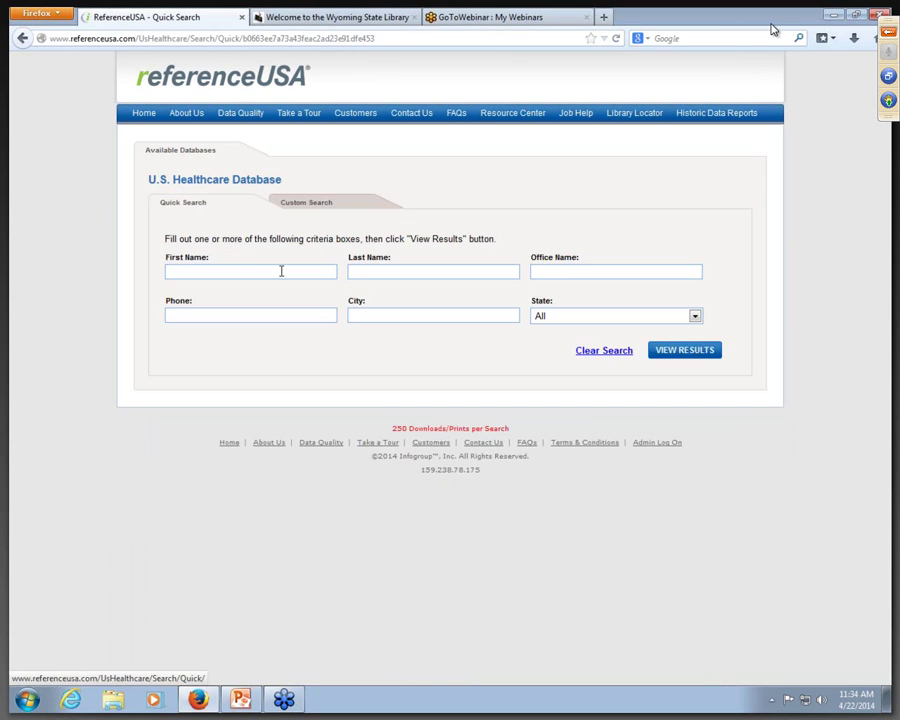
{"action": "left_click", "coordinate": [386, 273]}
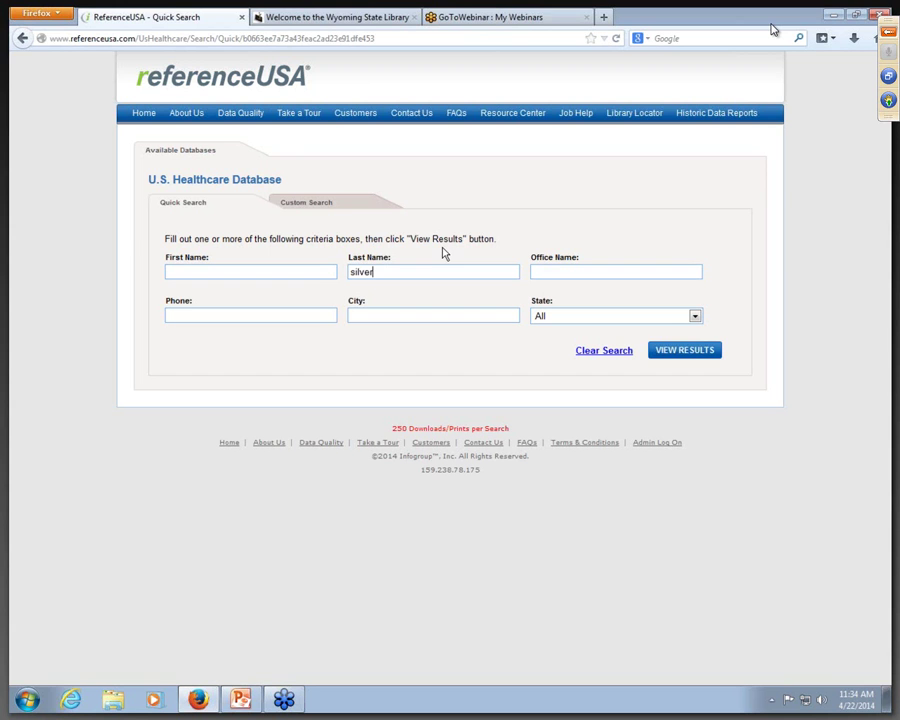
{"action": "left_click", "coordinate": [696, 318]}
{"action": "scroll", "coordinate": [690, 455], "scroll_direction": "down", "scroll_amount": 11}
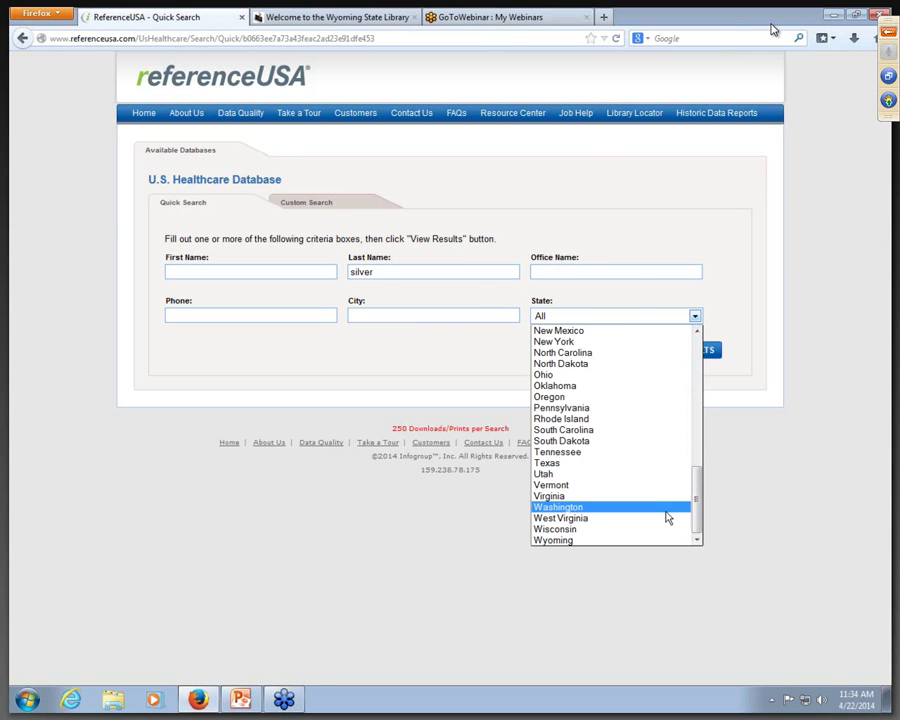
{"action": "left_click", "coordinate": [640, 541]}
{"action": "left_click", "coordinate": [689, 351]}
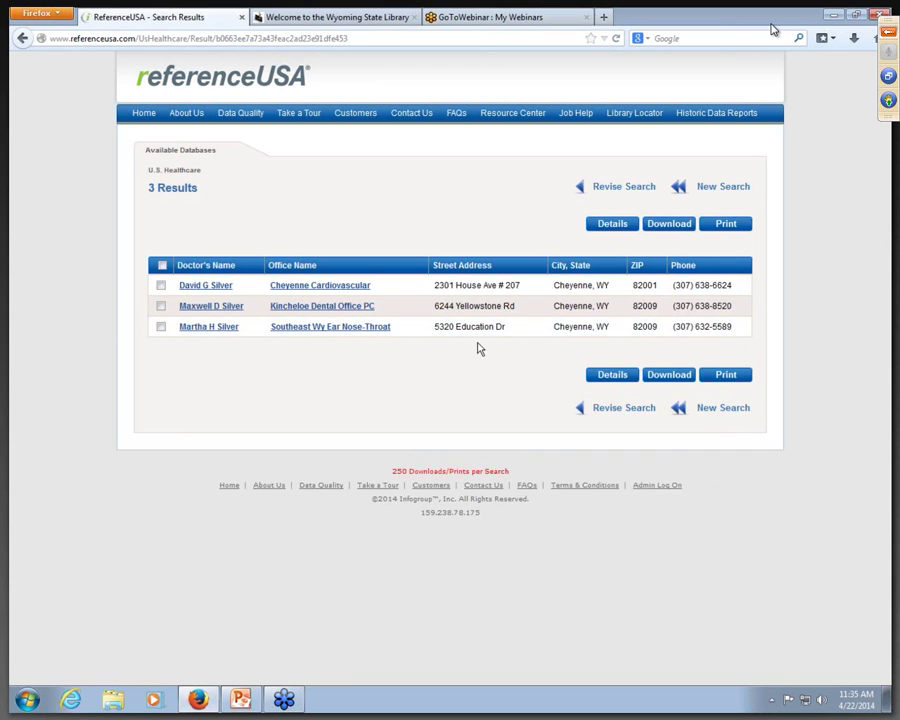
Step: Open the Kincheloe Dental Office PC record and scroll through its details
{"action": "left_click", "coordinate": [226, 307]}
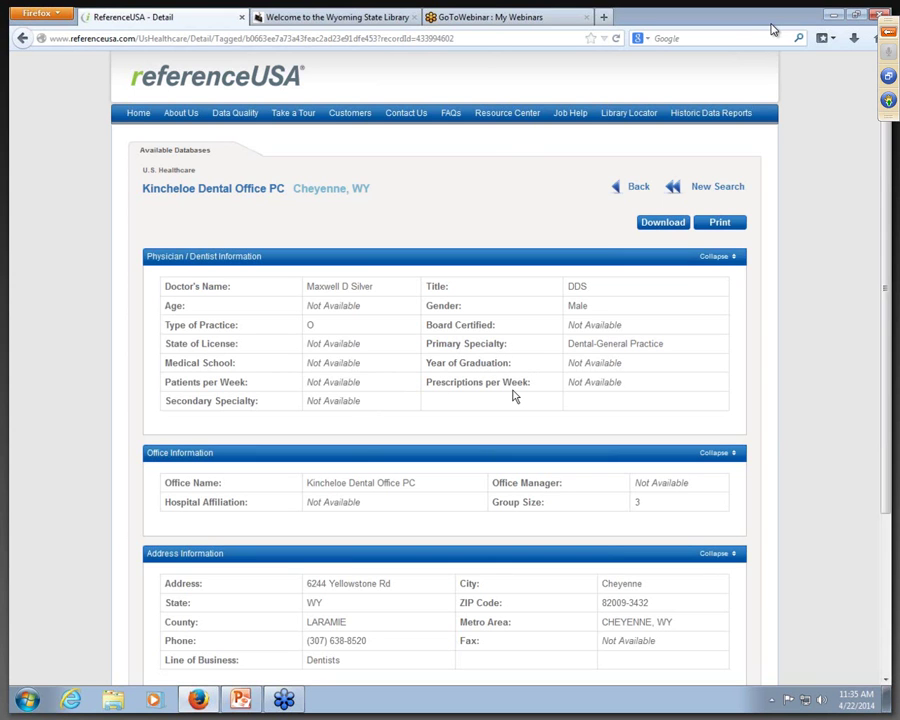
{"action": "scroll", "coordinate": [513, 394], "scroll_direction": "down", "scroll_amount": 3}
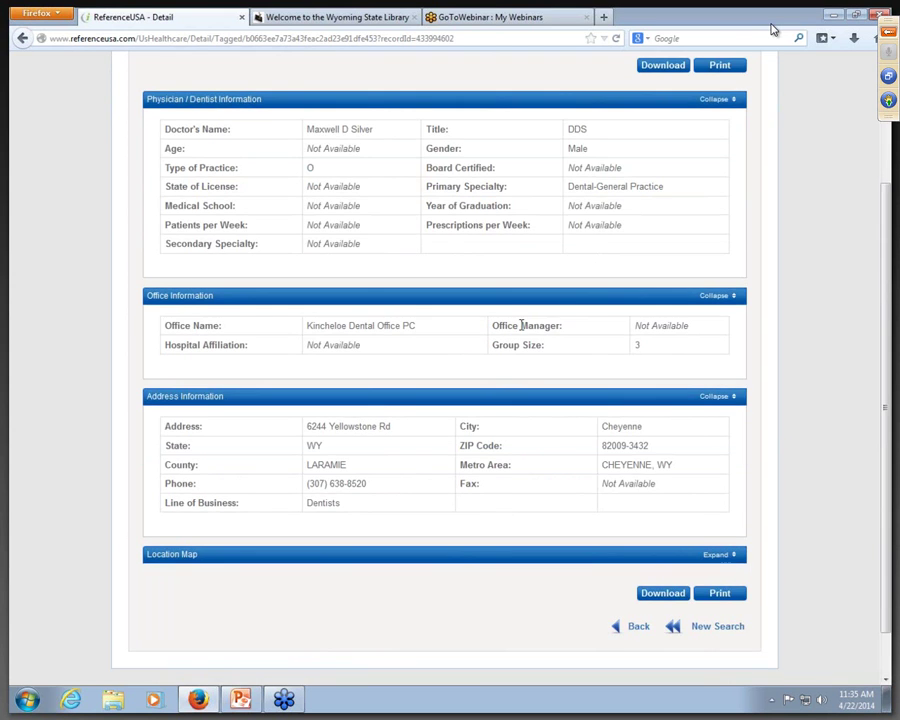
{"action": "scroll", "coordinate": [521, 325], "scroll_direction": "up", "scroll_amount": 3}
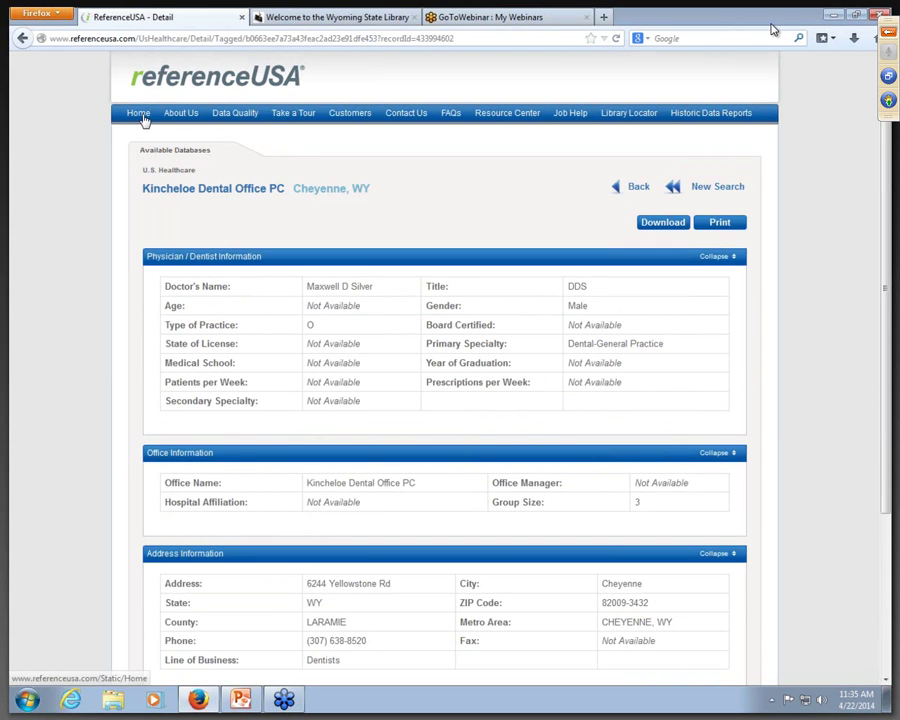
Step: From Home, open the U.S. Consumers / Lifestyles Custom Search form showing 259,576,252 records
{"action": "left_click", "coordinate": [141, 115]}
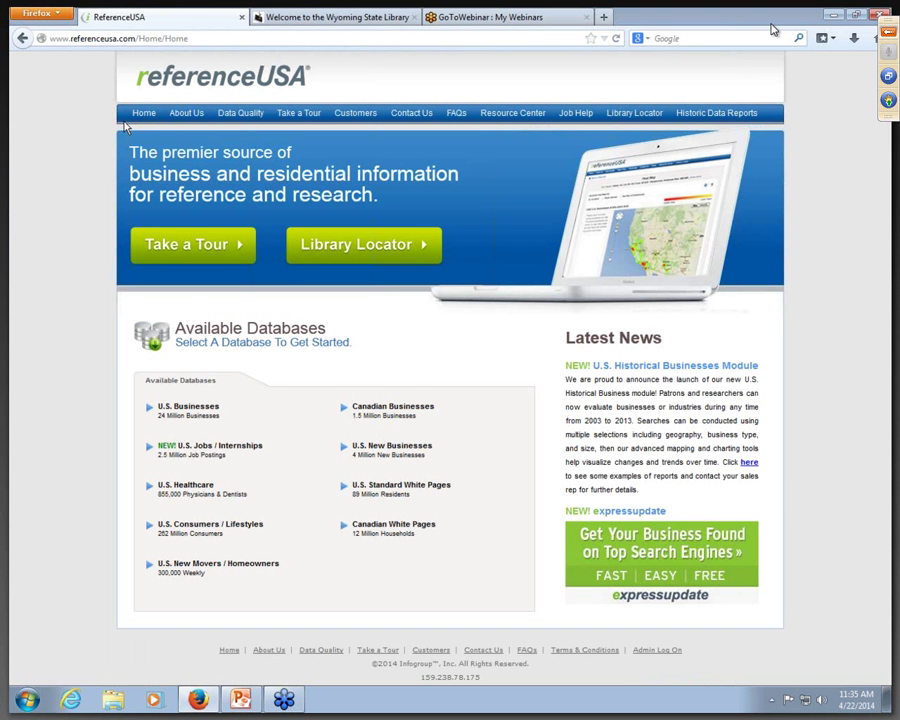
{"action": "mouse_move", "coordinate": [282, 530]}
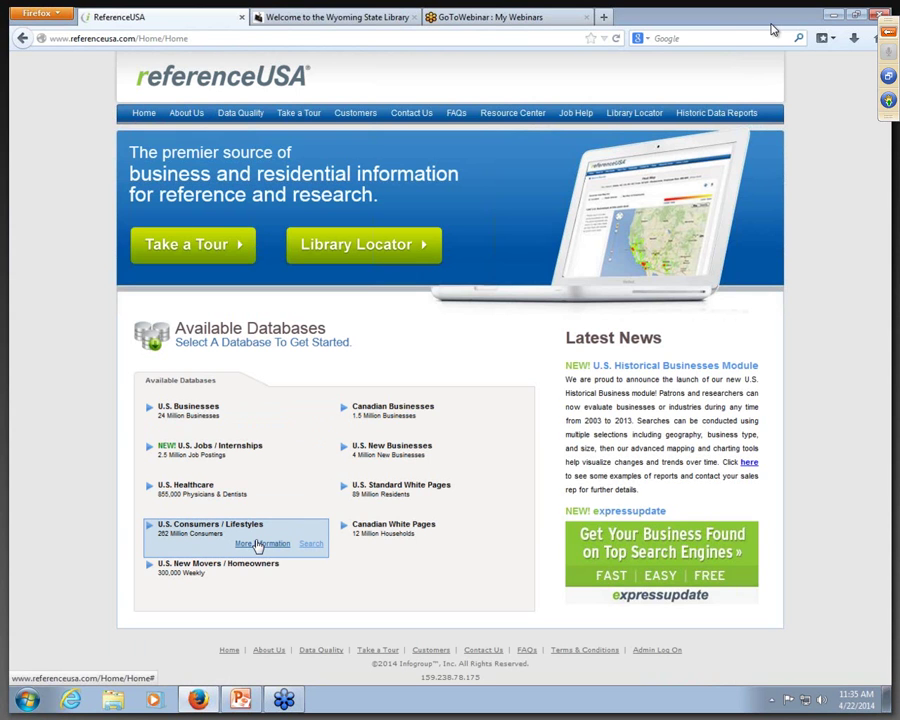
{"action": "left_click", "coordinate": [258, 544]}
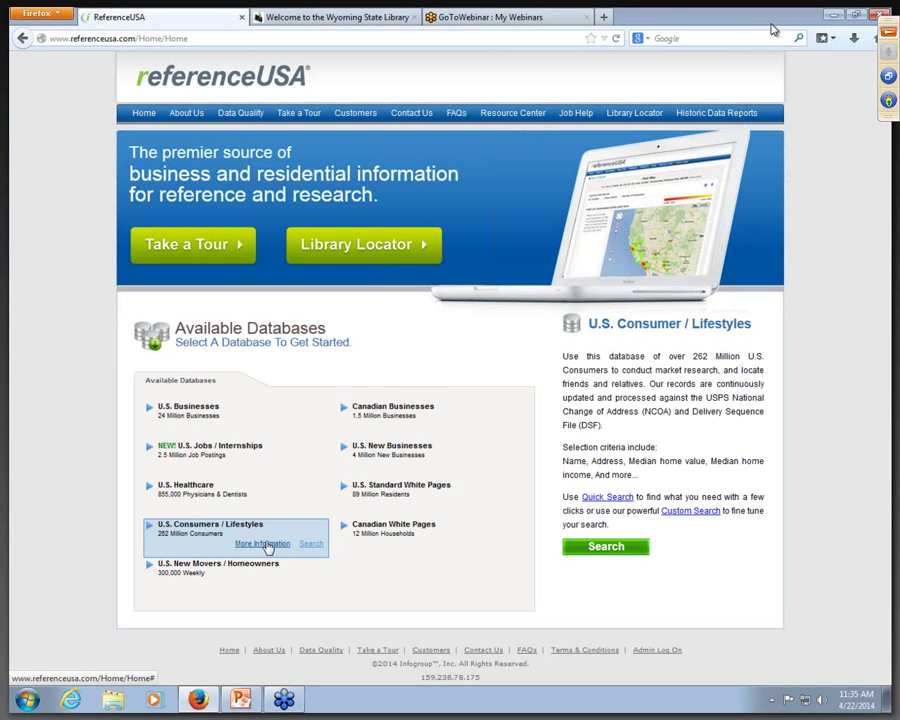
{"action": "left_click", "coordinate": [309, 544]}
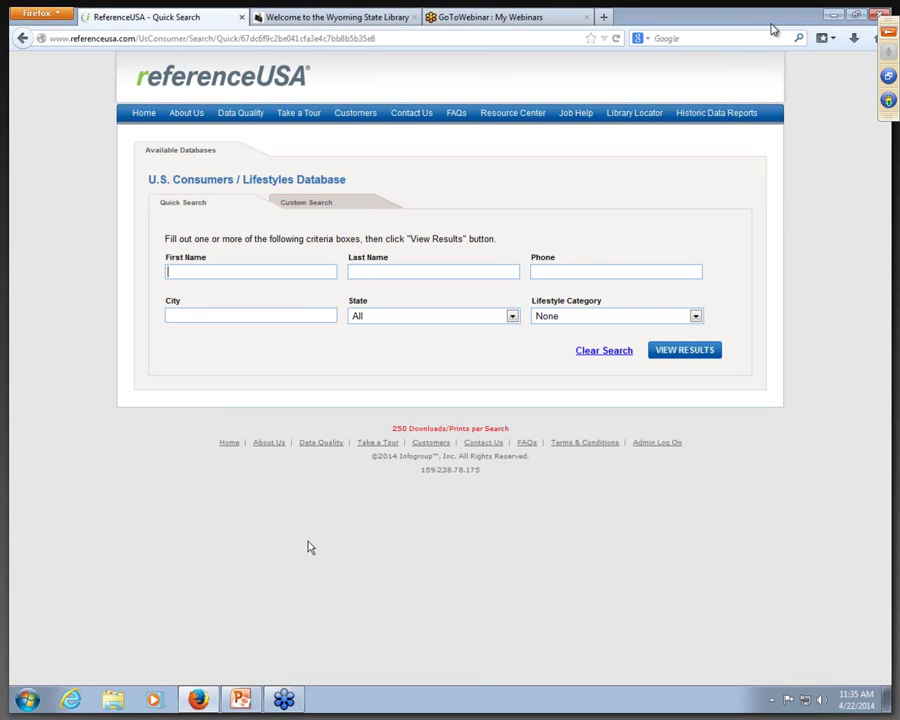
{"action": "left_click", "coordinate": [306, 204]}
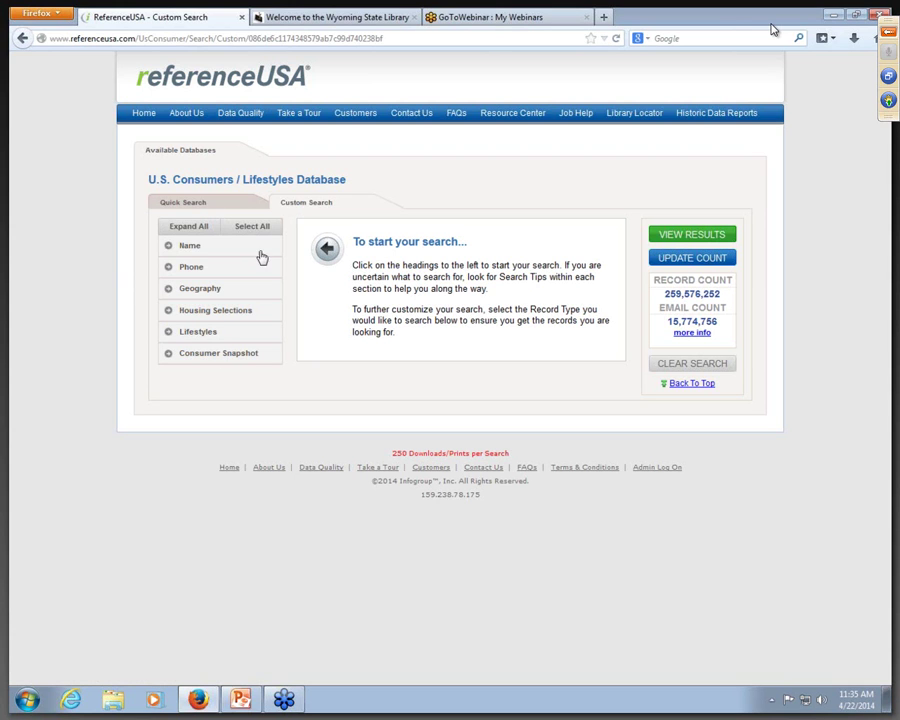
Step: Expand the Name, Phone, Geography, Housing Selections and Lifestyles criteria groups
{"action": "left_click", "coordinate": [204, 246]}
{"action": "left_click", "coordinate": [193, 291]}
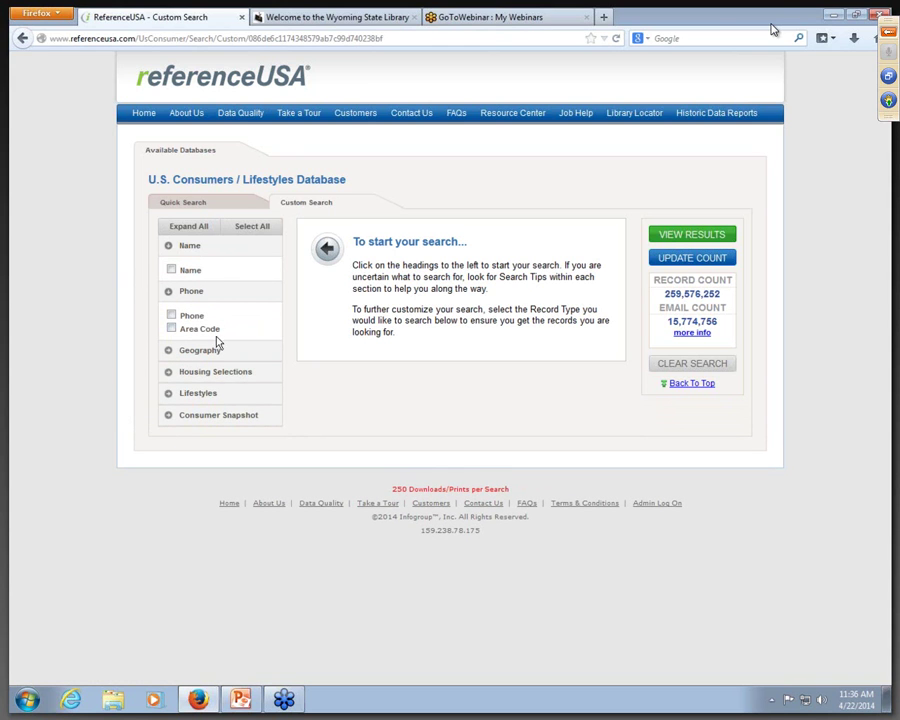
{"action": "left_click", "coordinate": [210, 352]}
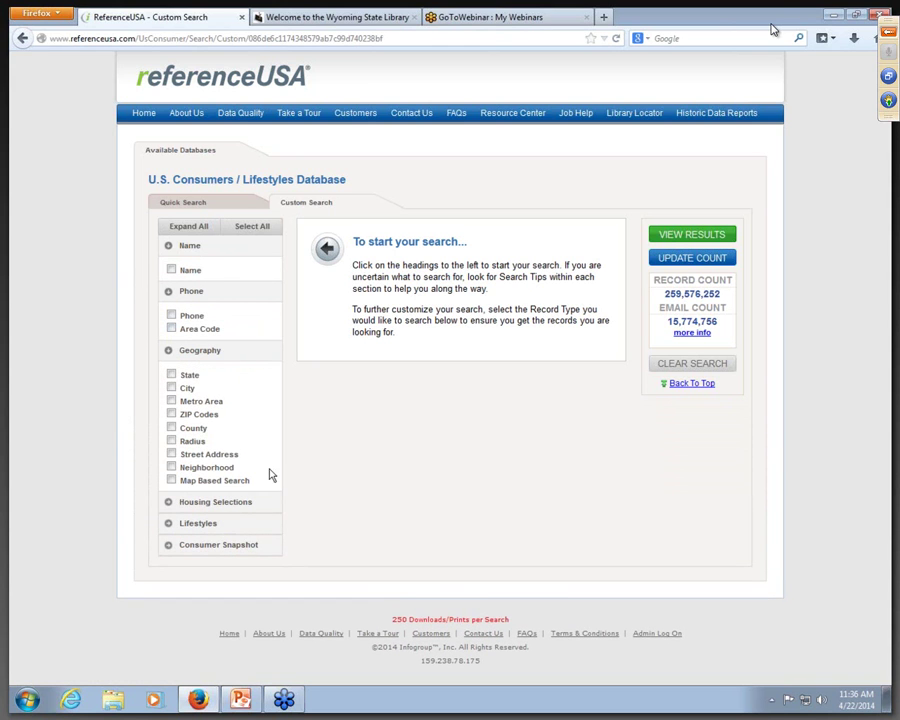
{"action": "left_click", "coordinate": [230, 505]}
{"action": "scroll", "coordinate": [245, 511], "scroll_direction": "down", "scroll_amount": 1}
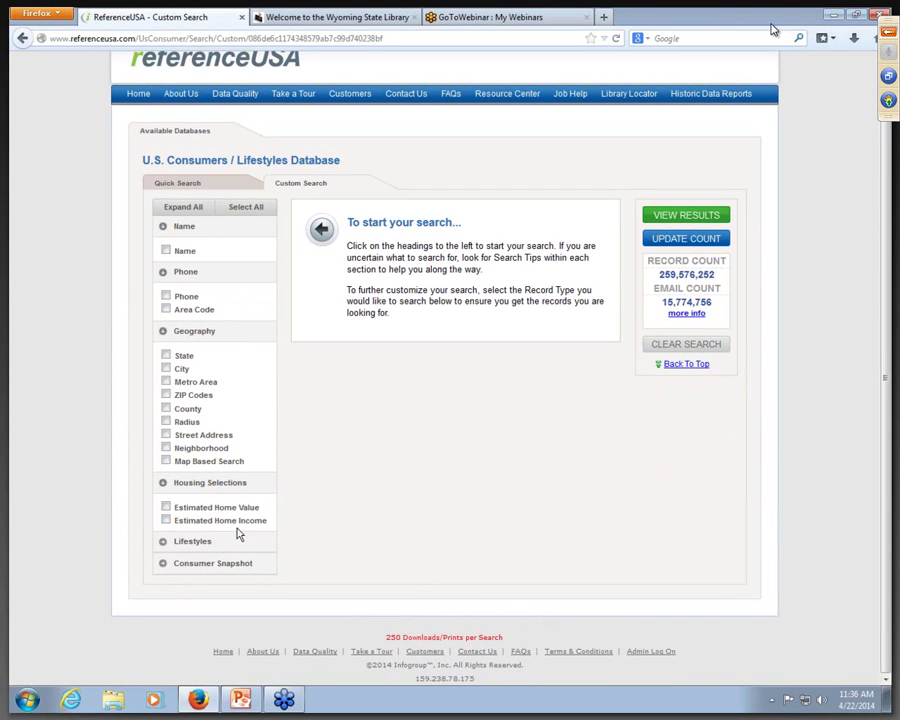
{"action": "left_click", "coordinate": [200, 541]}
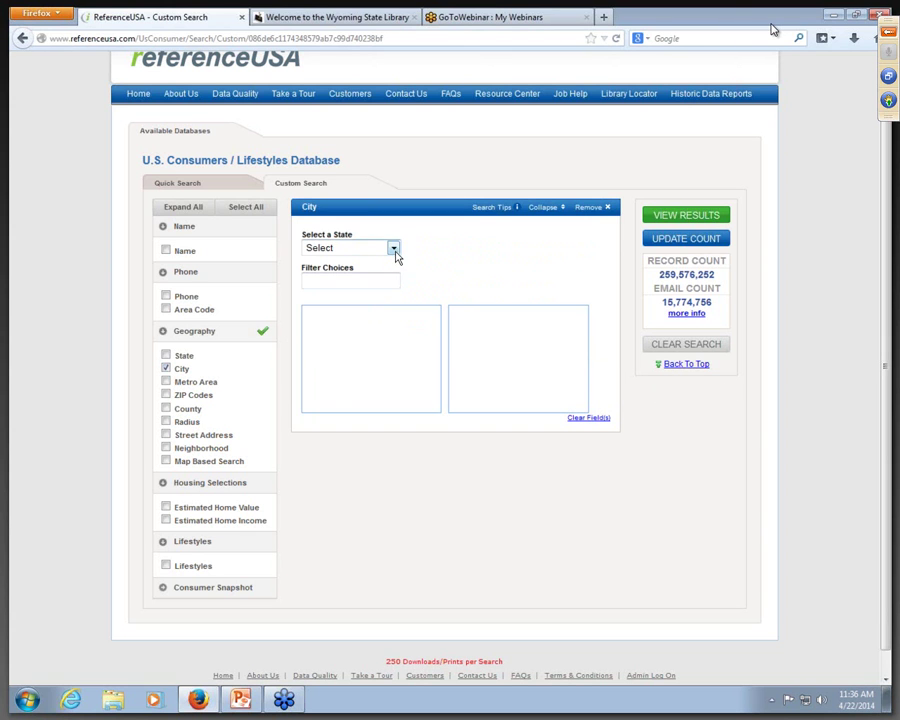
Step: Choose Wyoming cities and add Lander and Riverton, WY to the criteria
{"action": "left_click", "coordinate": [394, 250]}
{"action": "left_click_drag", "start_coordinate": [392, 297], "coordinate": [395, 420]}
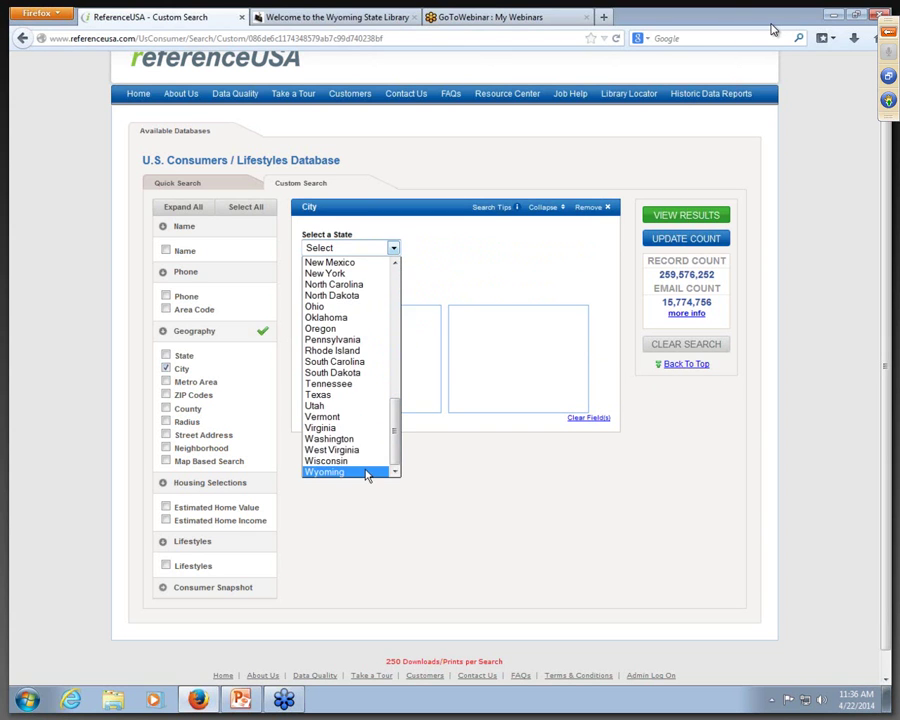
{"action": "left_click", "coordinate": [368, 474]}
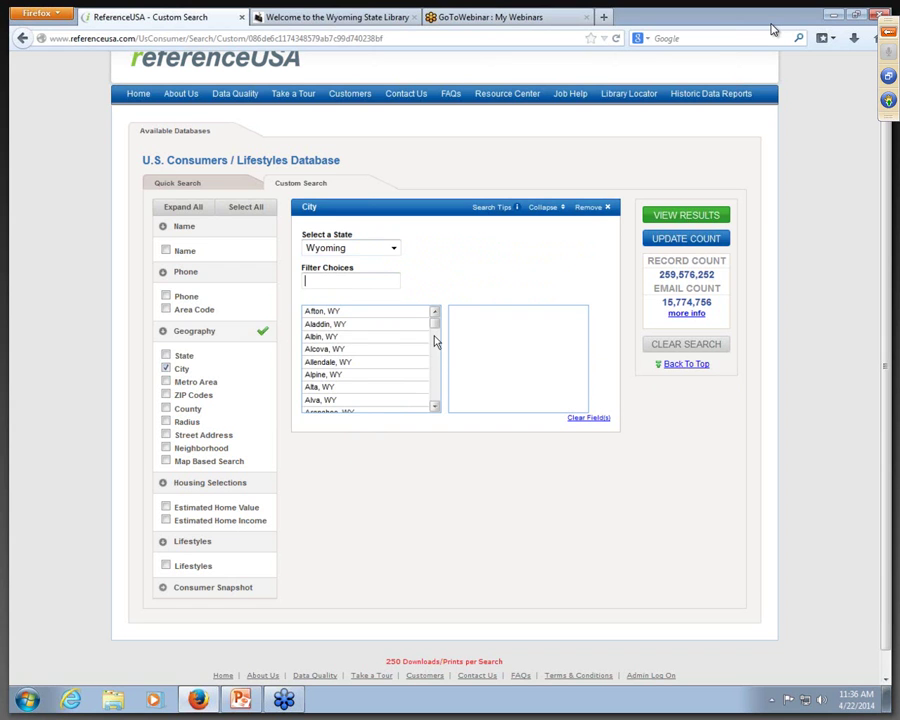
{"action": "left_click_drag", "start_coordinate": [435, 325], "coordinate": [436, 384]}
{"action": "left_click", "coordinate": [362, 348]}
{"action": "left_click", "coordinate": [392, 382]}
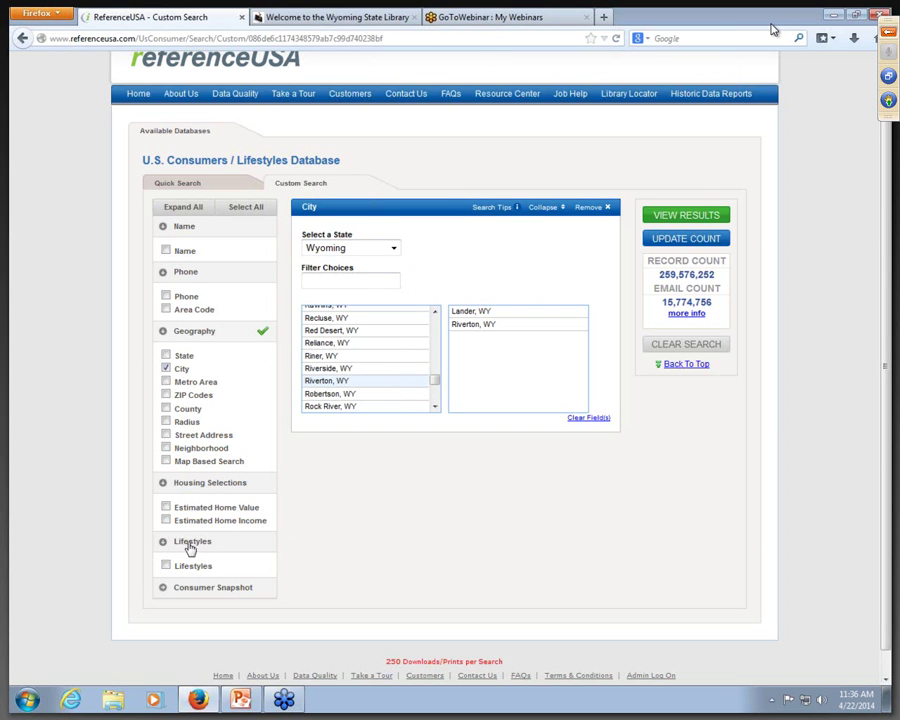
Step: Add Health / Diet / Fitness, Outdoor Recreation and Sports lifestyles, update the count, and view 5,158 results
{"action": "left_click", "coordinate": [167, 566]}
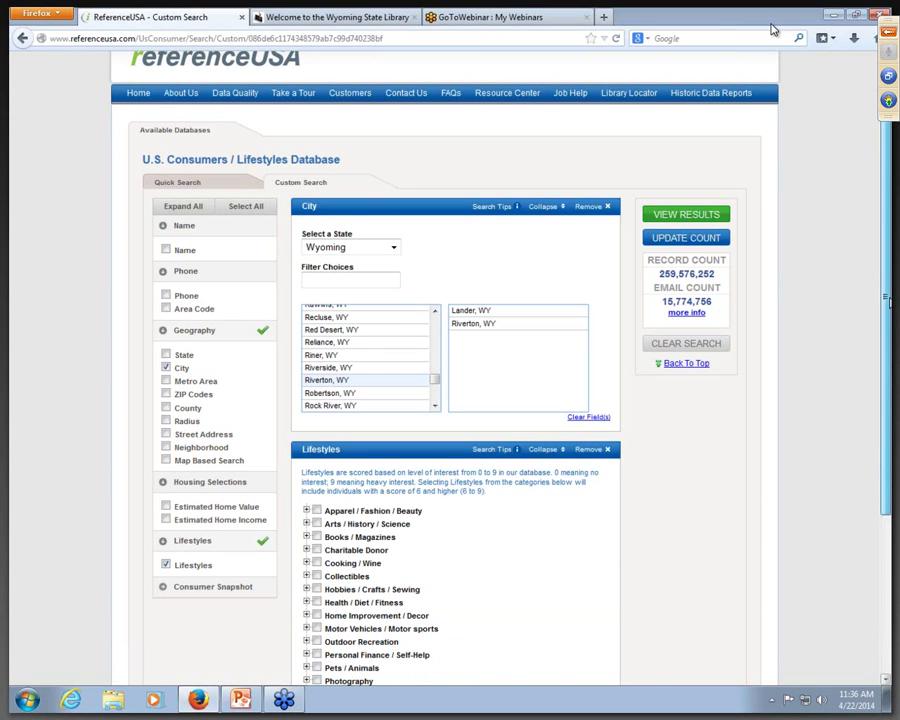
{"action": "scroll", "coordinate": [555, 384], "scroll_direction": "down", "scroll_amount": 3}
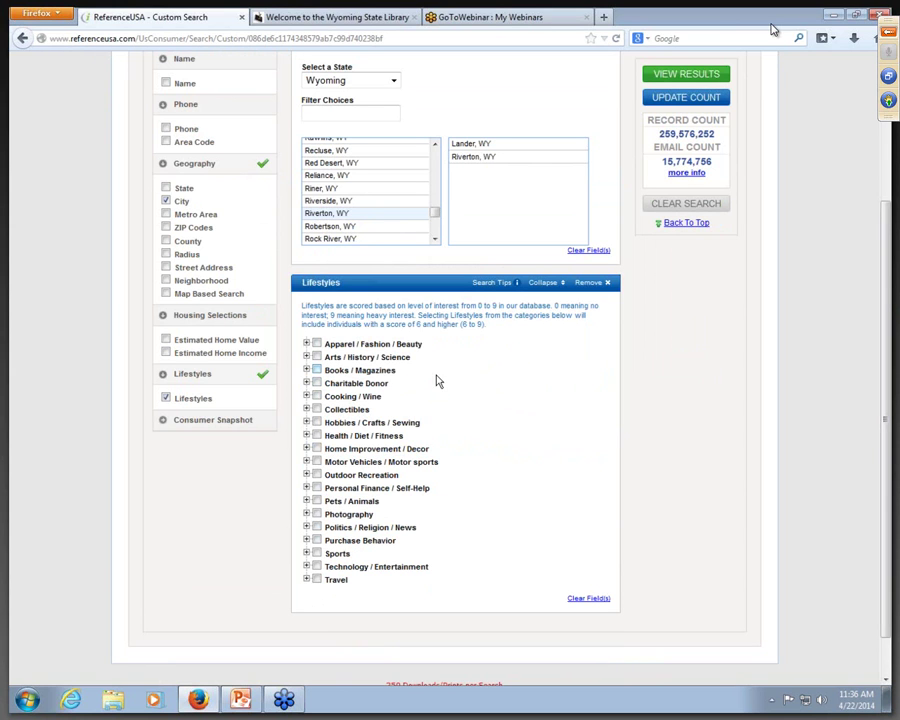
{"action": "left_click", "coordinate": [316, 435]}
{"action": "left_click", "coordinate": [316, 475]}
{"action": "left_click", "coordinate": [317, 553]}
{"action": "left_click", "coordinate": [689, 97]}
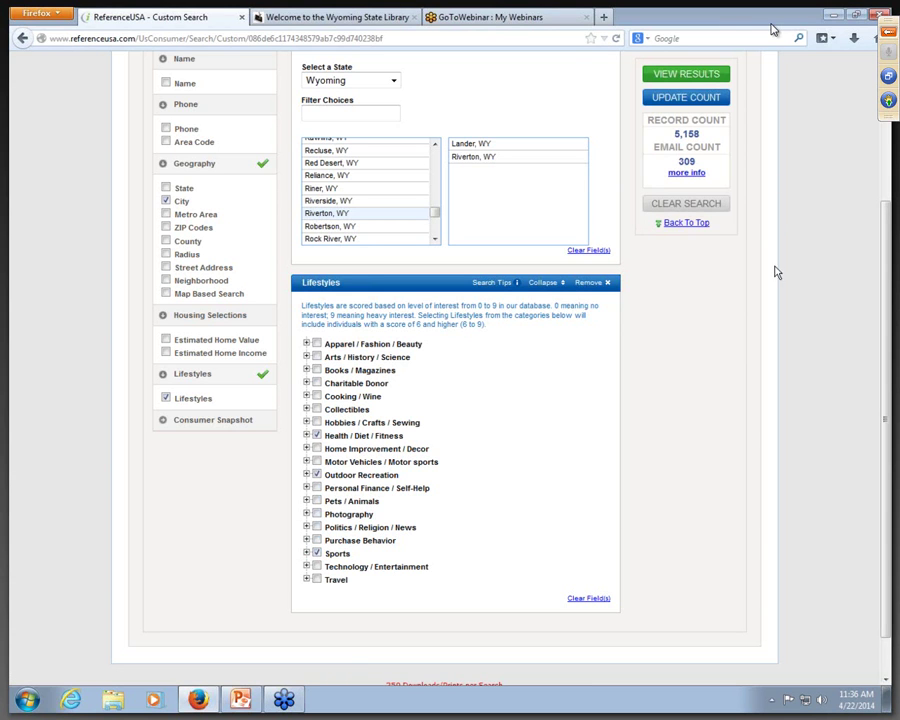
{"action": "left_click", "coordinate": [694, 75]}
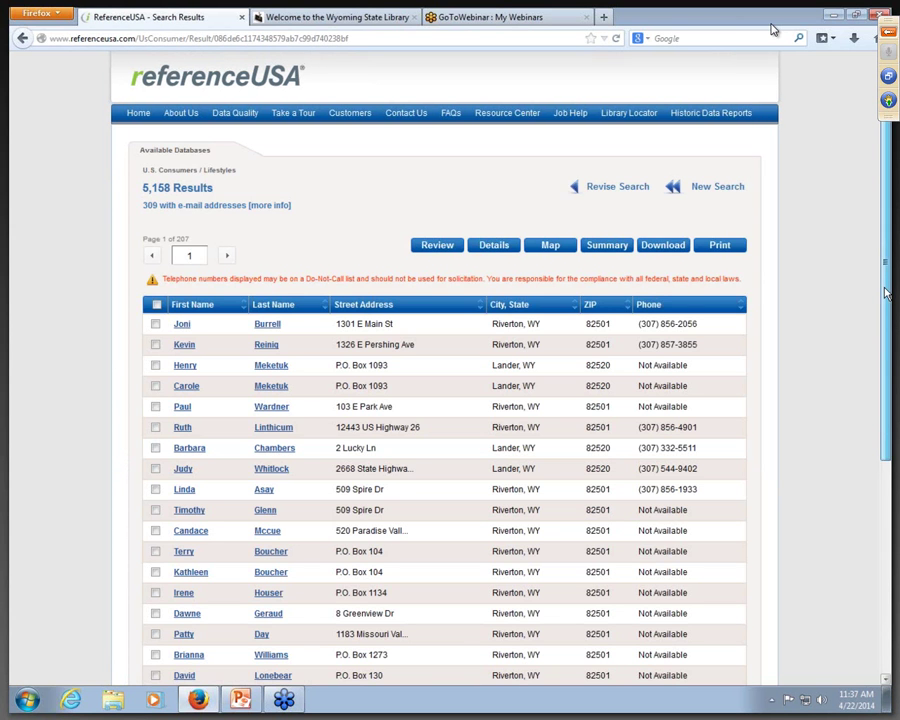
Step: Sort the consumer results by ZIP code
{"action": "scroll", "coordinate": [884, 301], "scroll_direction": "down", "scroll_amount": 1}
{"action": "scroll", "coordinate": [884, 301], "scroll_direction": "down", "scroll_amount": 1}
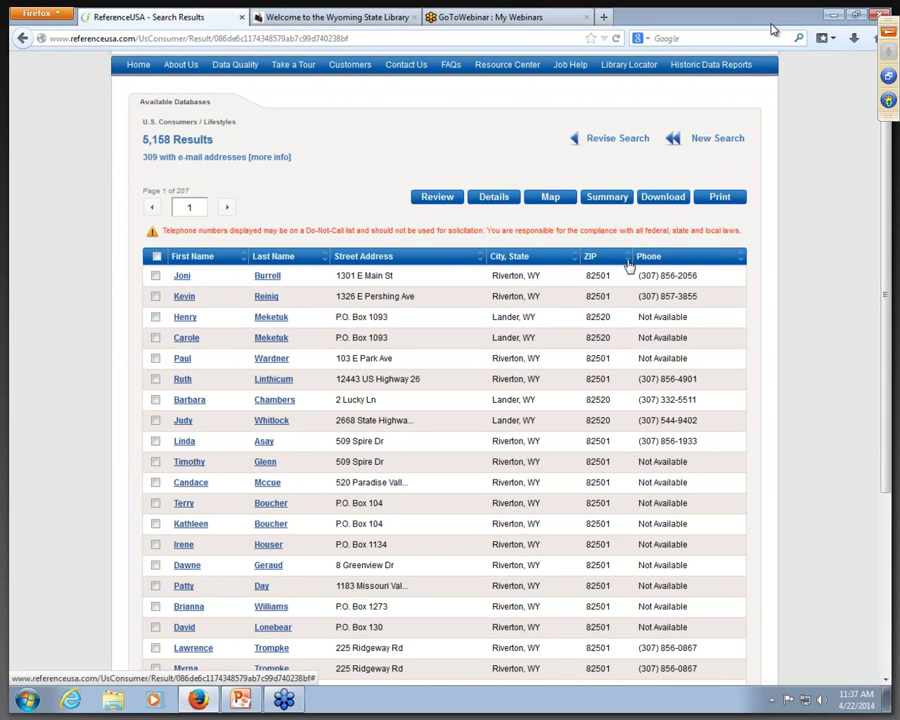
{"action": "left_click", "coordinate": [628, 262]}
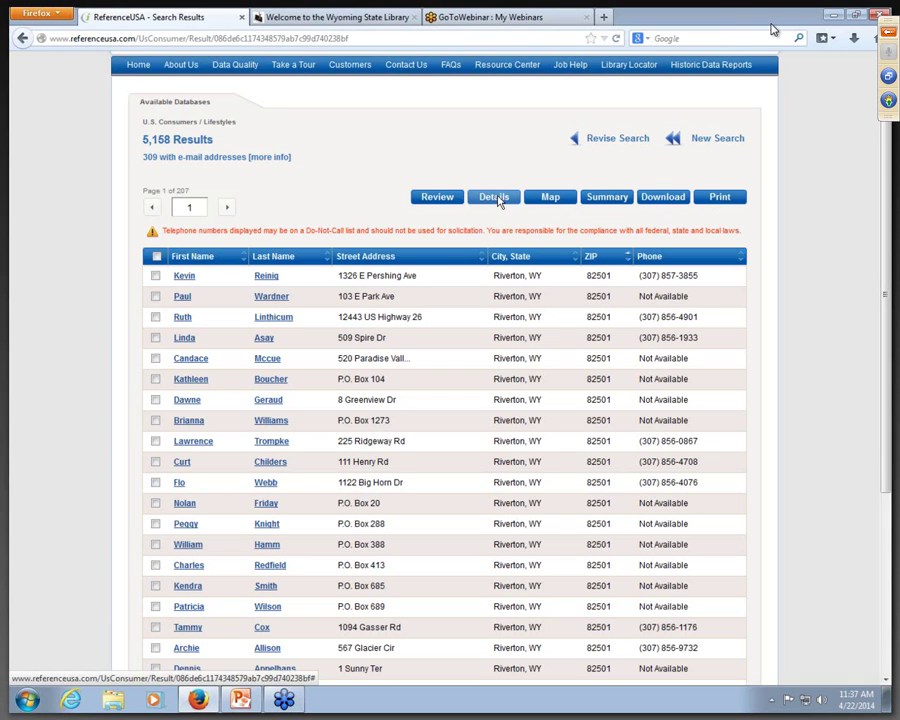
Step: Review the search criteria, uncheck Football and Hockey, and return to Custom Search via Edit
{"action": "left_click", "coordinate": [446, 197]}
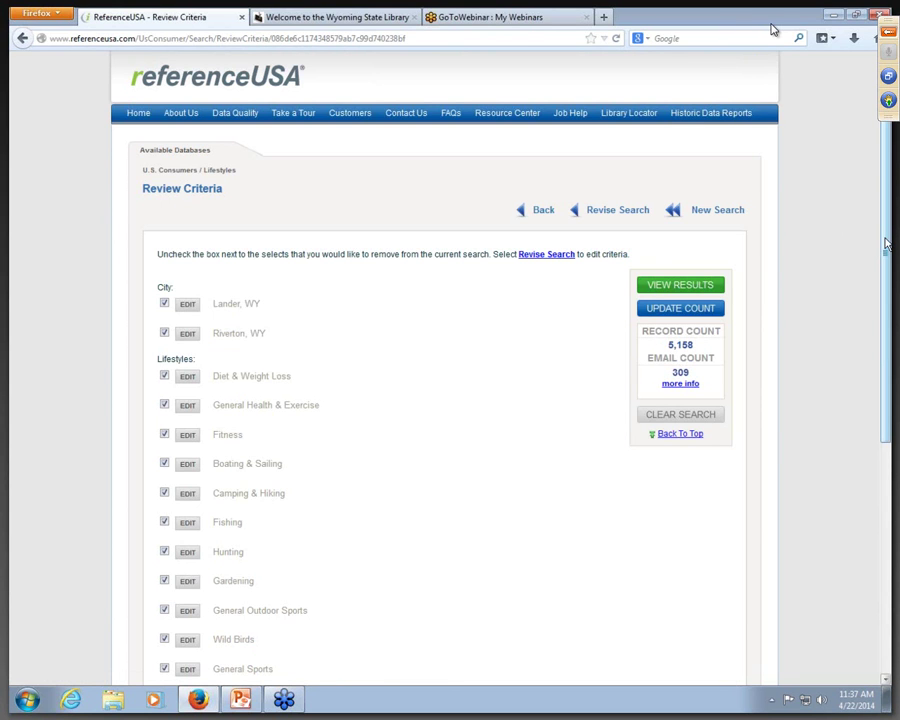
{"action": "scroll", "coordinate": [812, 225], "scroll_direction": "down", "scroll_amount": 2}
{"action": "left_click_drag", "start_coordinate": [886, 322], "coordinate": [872, 427]}
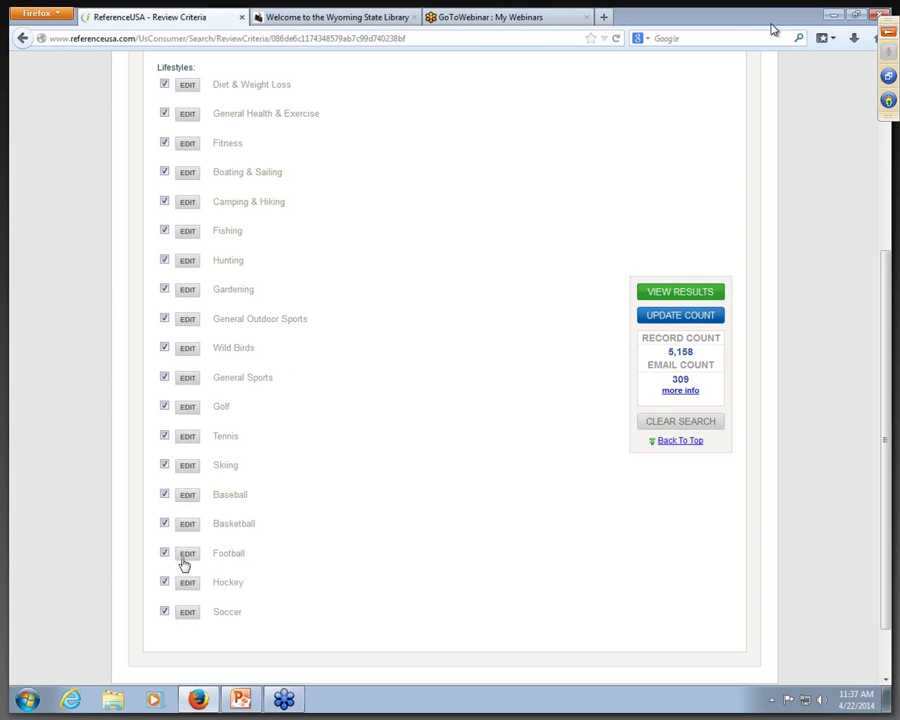
{"action": "left_click", "coordinate": [164, 554]}
{"action": "left_click", "coordinate": [164, 581]}
{"action": "left_click", "coordinate": [187, 554]}
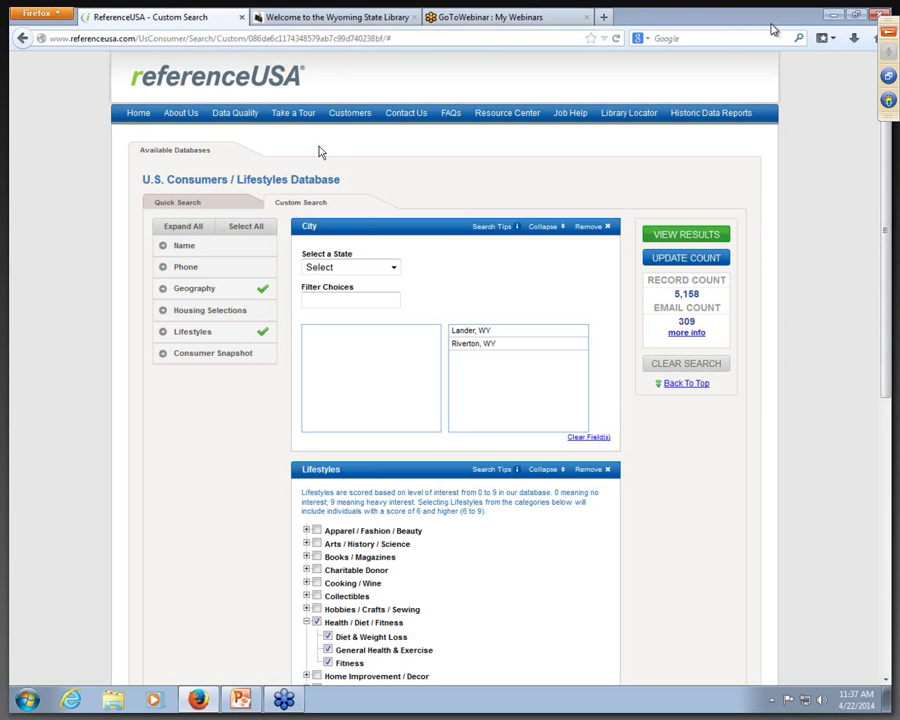
Step: Open the Consumers / Lifestyles Quick Search and look over the lifestyle categories without choosing one
{"action": "left_click", "coordinate": [138, 112]}
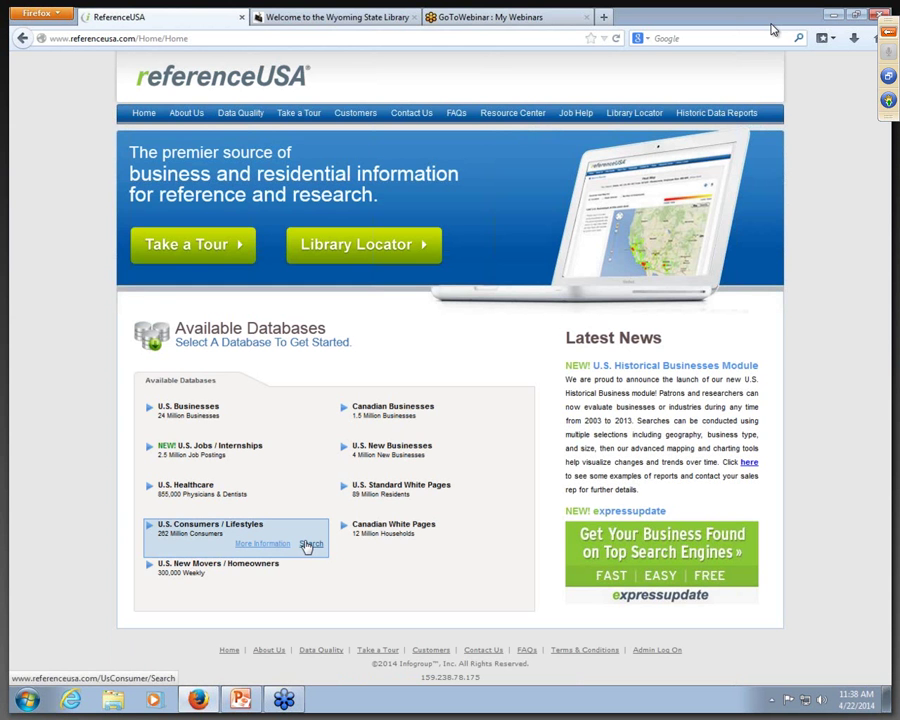
{"action": "left_click", "coordinate": [310, 543]}
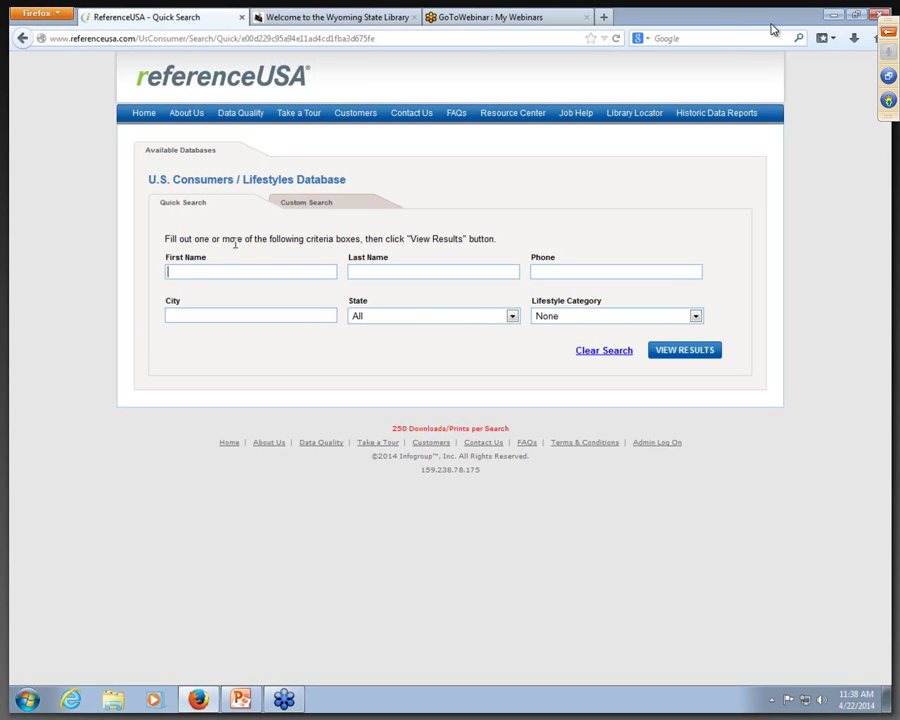
{"action": "left_click", "coordinate": [695, 316]}
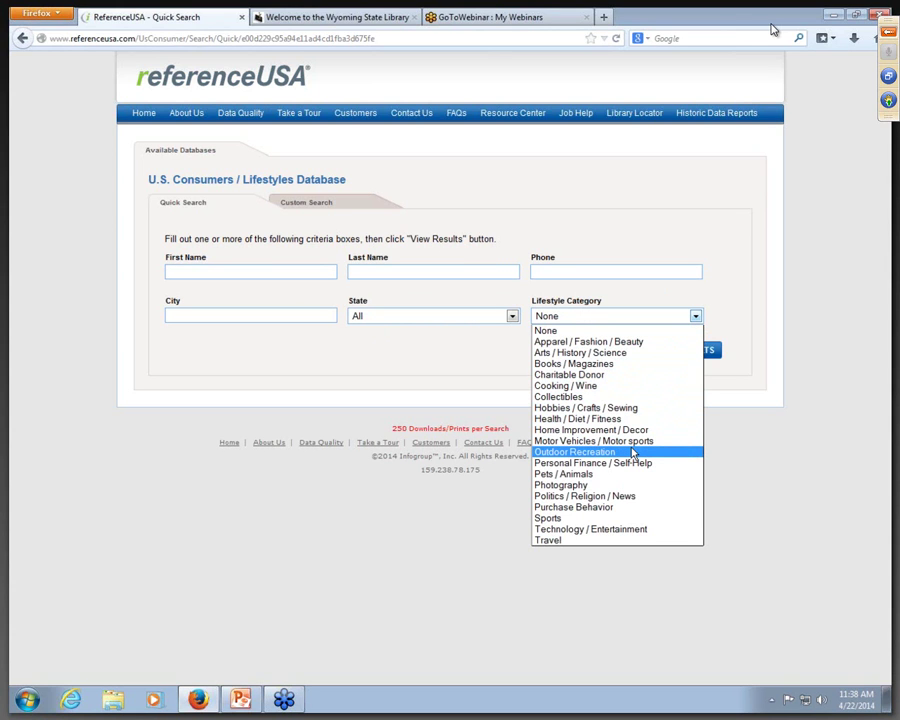
{"action": "left_click", "coordinate": [742, 293]}
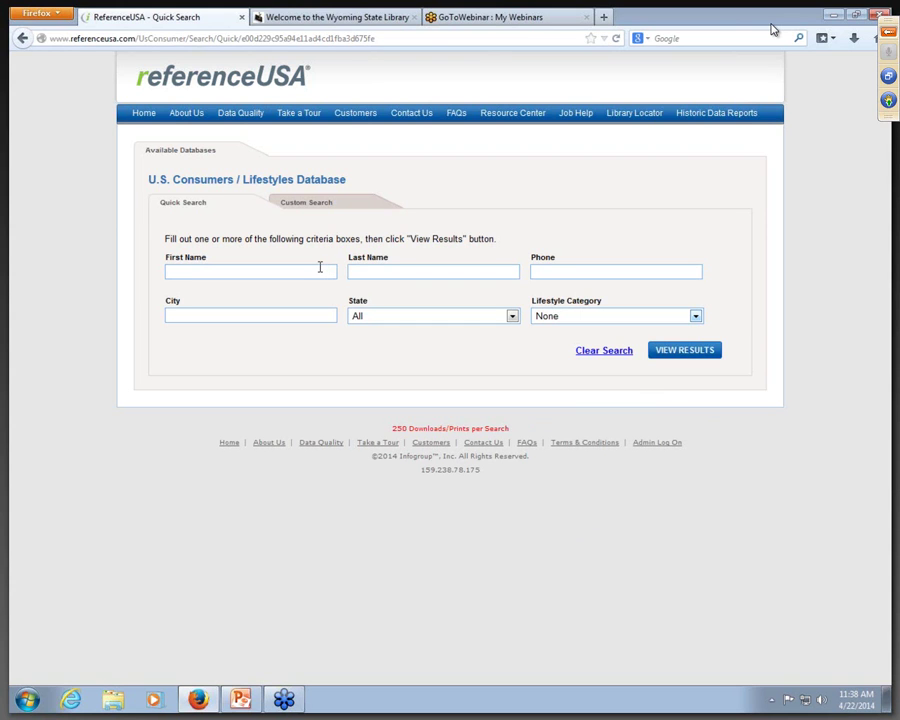
Step: Search last name hoffman limited to Alaska and view the 560 results
{"action": "left_click", "coordinate": [402, 267]}
{"action": "left_click", "coordinate": [511, 316]}
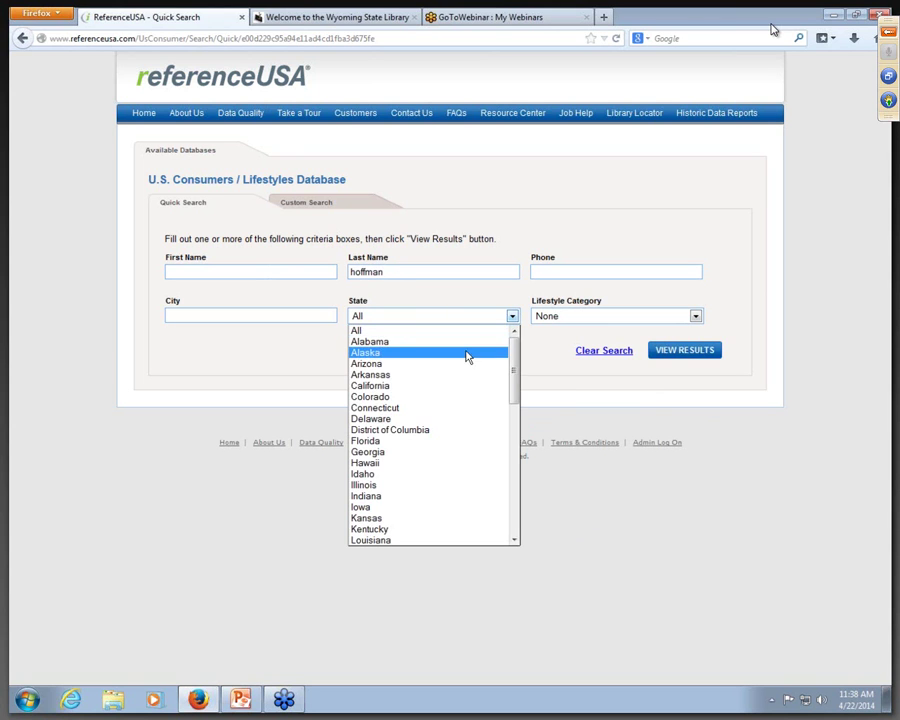
{"action": "left_click", "coordinate": [466, 352]}
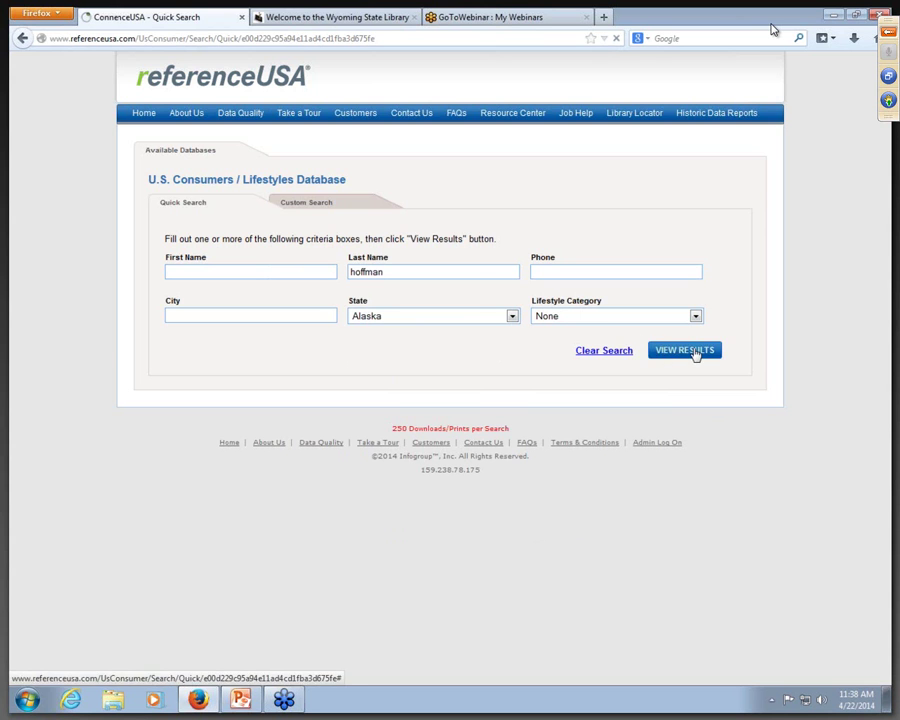
{"action": "left_click", "coordinate": [684, 352]}
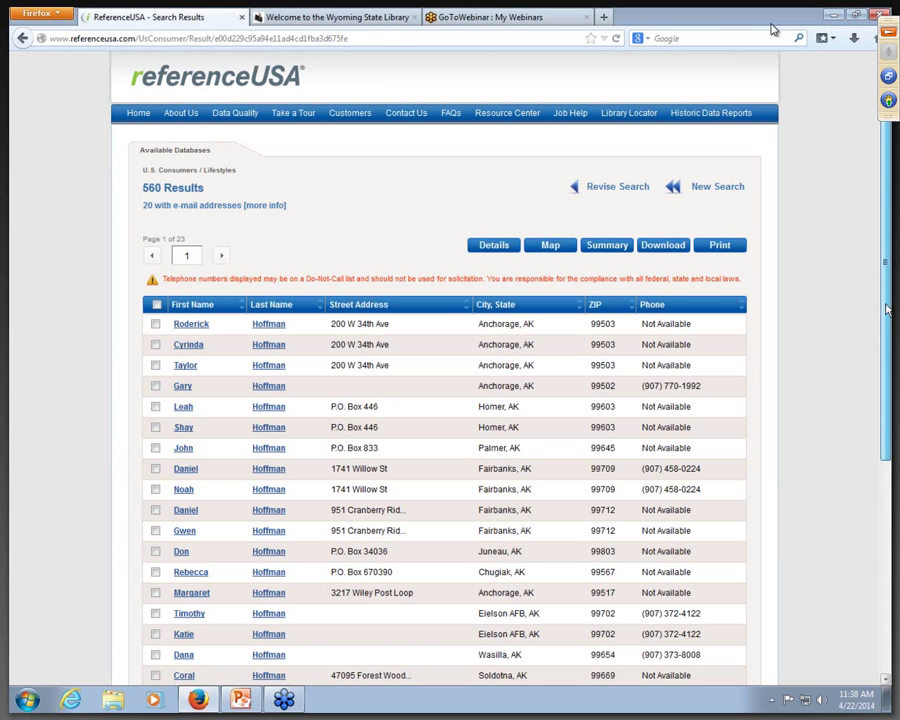
{"action": "left_click_drag", "start_coordinate": [887, 312], "coordinate": [887, 402]}
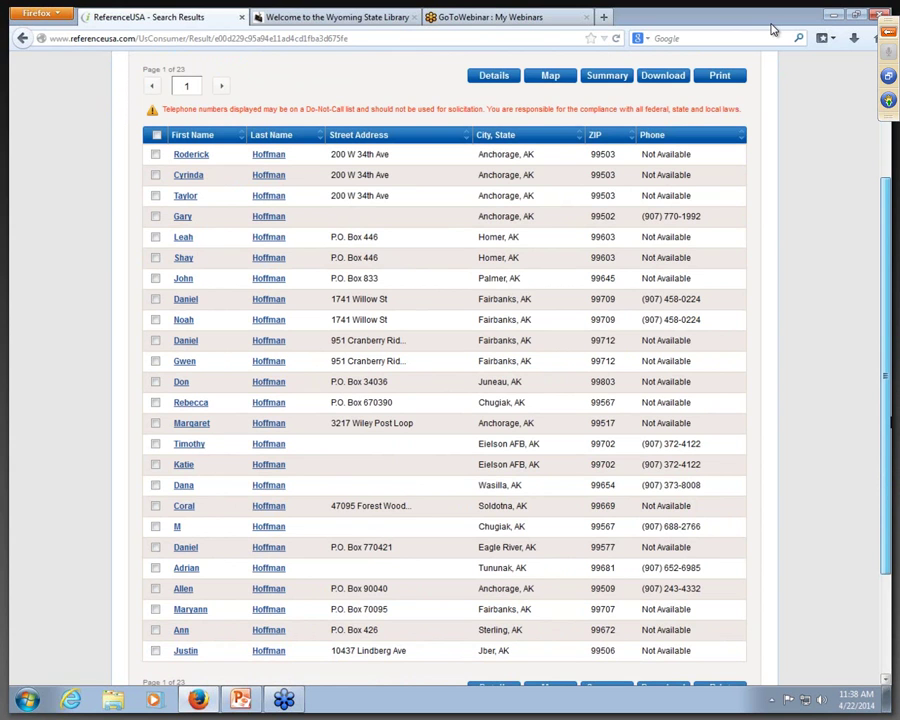
{"action": "scroll", "coordinate": [322, 173], "scroll_direction": "up", "scroll_amount": 4}
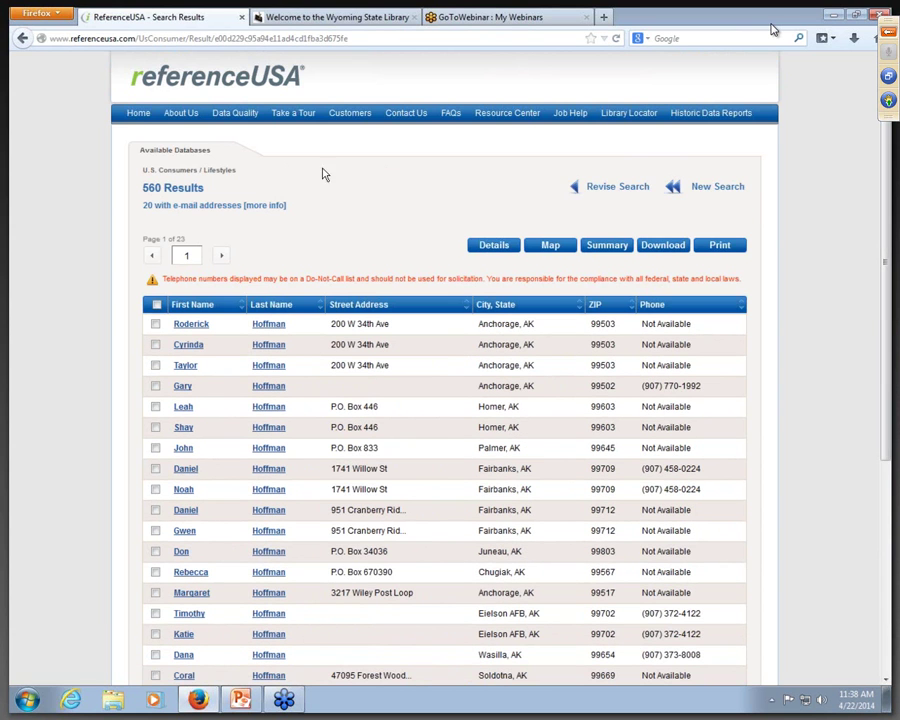
Step: Run a White Pages quick search for hoffman in Alaska, get 468 results, then go Home
{"action": "left_click", "coordinate": [141, 113]}
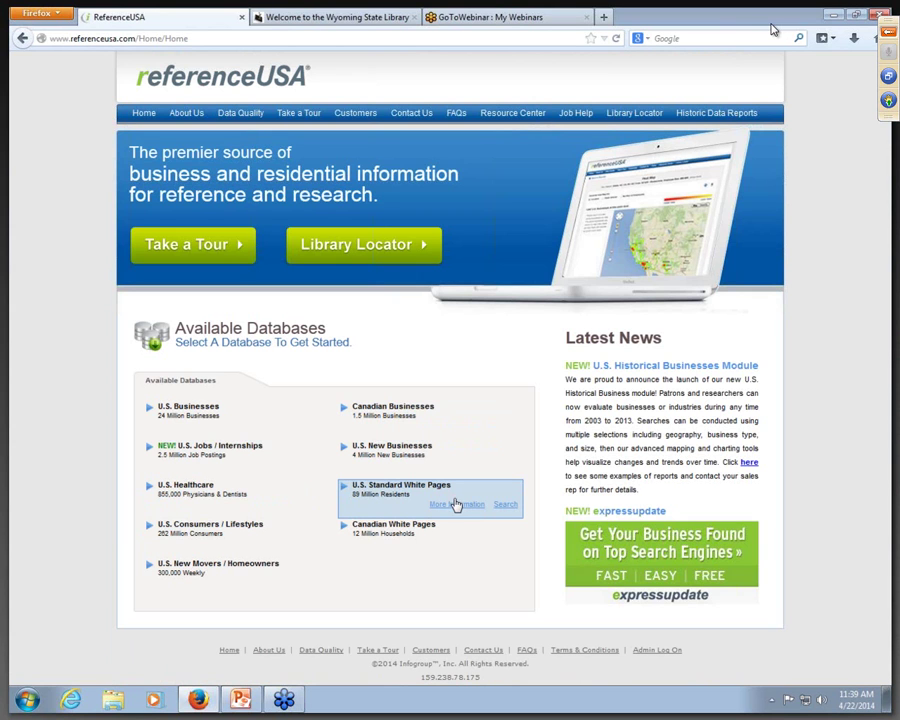
{"action": "left_click", "coordinate": [456, 504]}
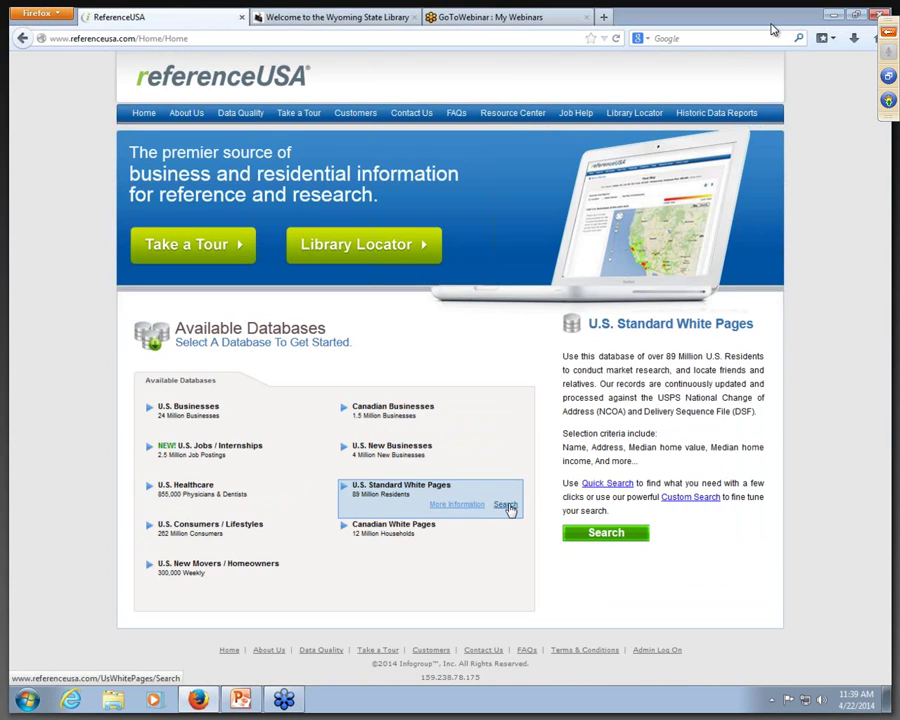
{"action": "left_click", "coordinate": [507, 510]}
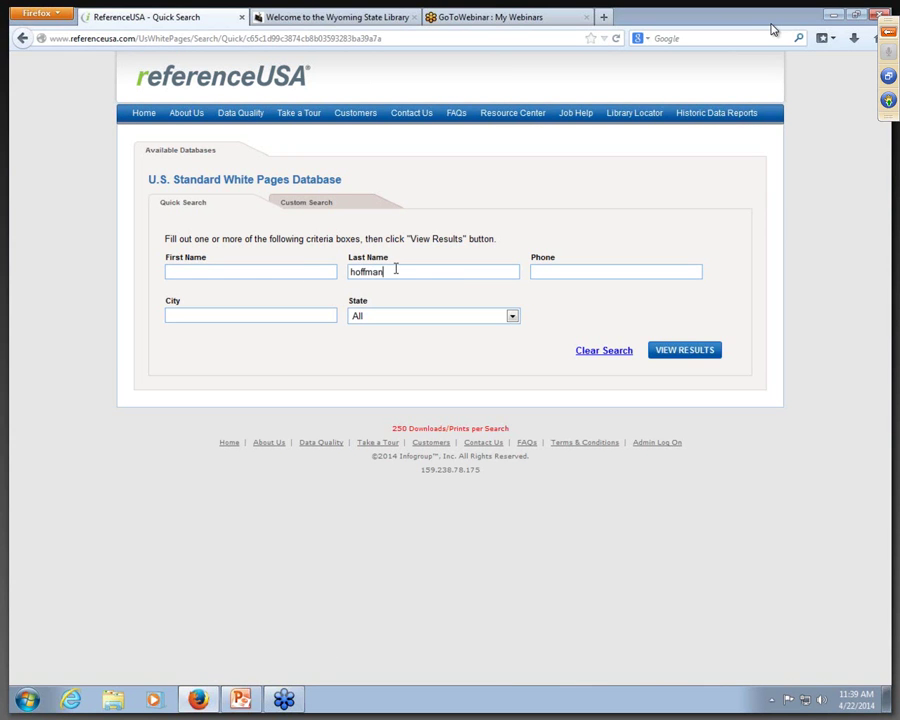
{"action": "left_click", "coordinate": [513, 316]}
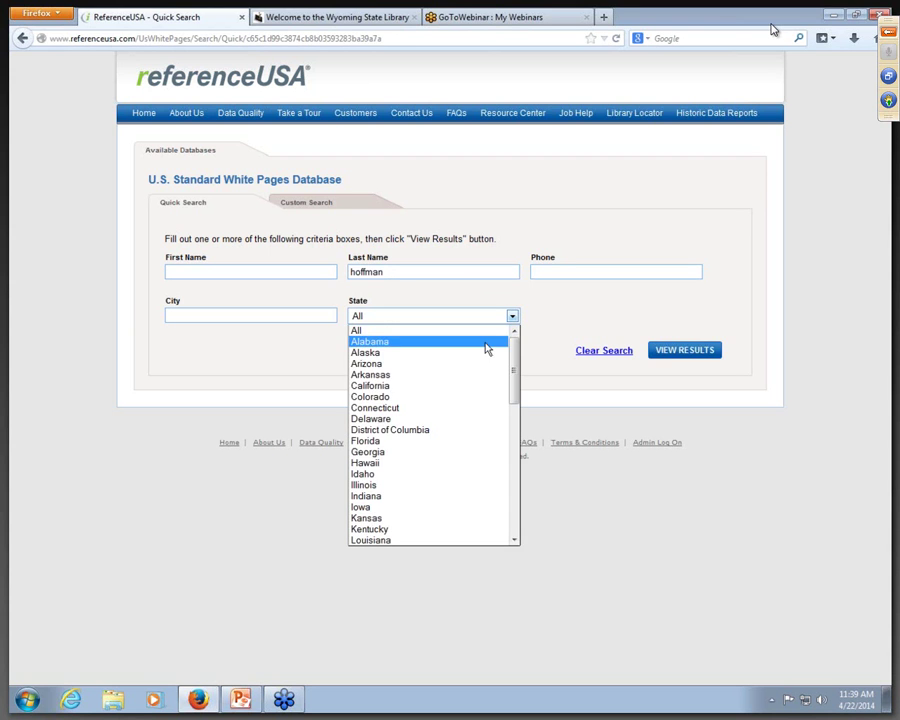
{"action": "left_click", "coordinate": [482, 361]}
{"action": "left_click", "coordinate": [672, 349]}
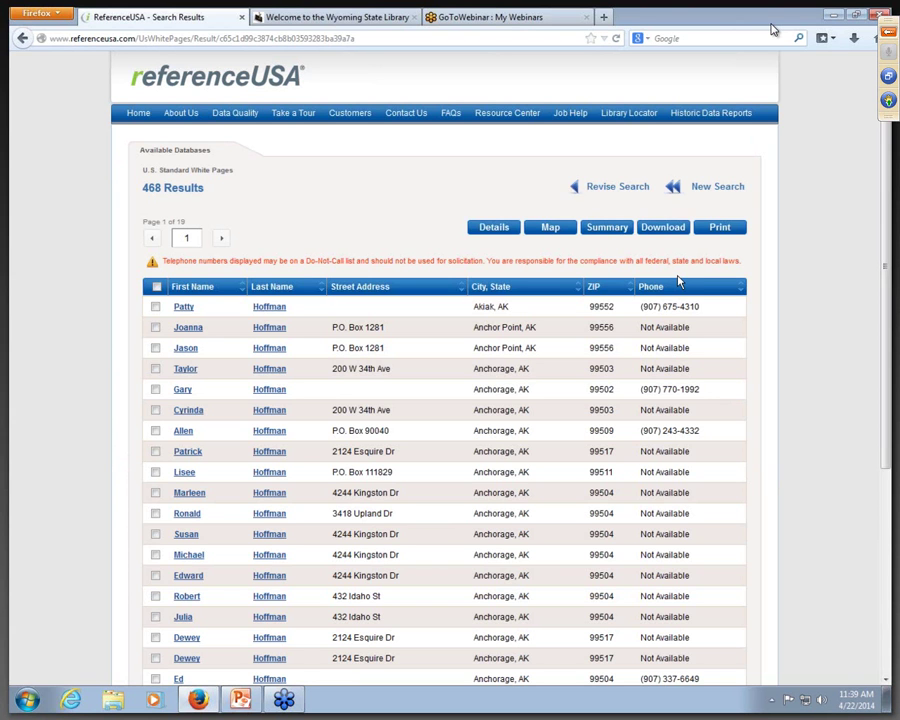
{"action": "left_click", "coordinate": [137, 113]}
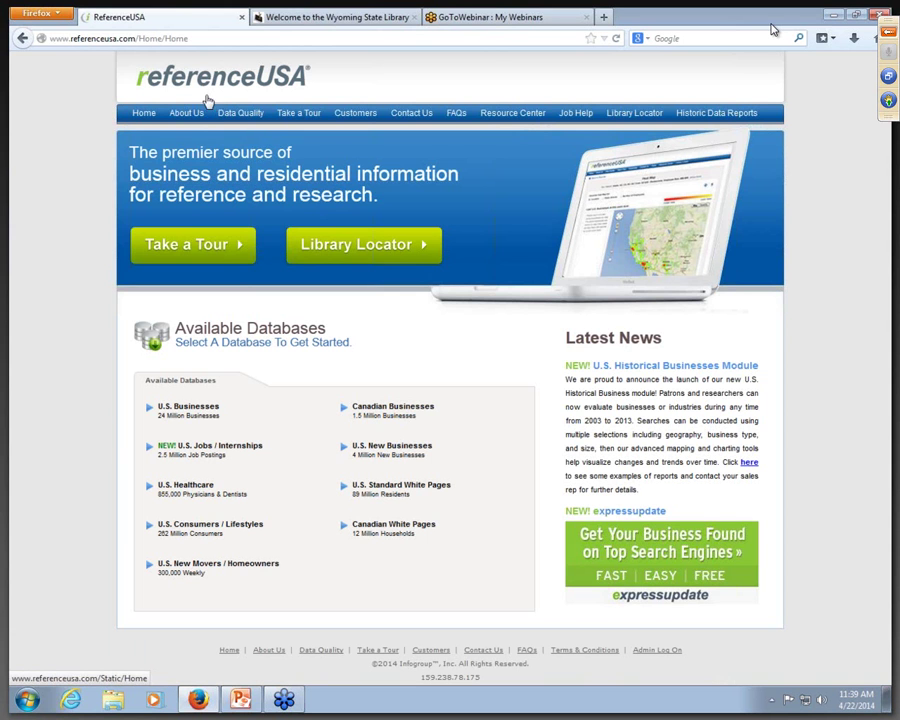
Step: Visit the About Us, Data Quality and Take a Tour pages, then open the Resource Center Welcome page
{"action": "left_click", "coordinate": [186, 113]}
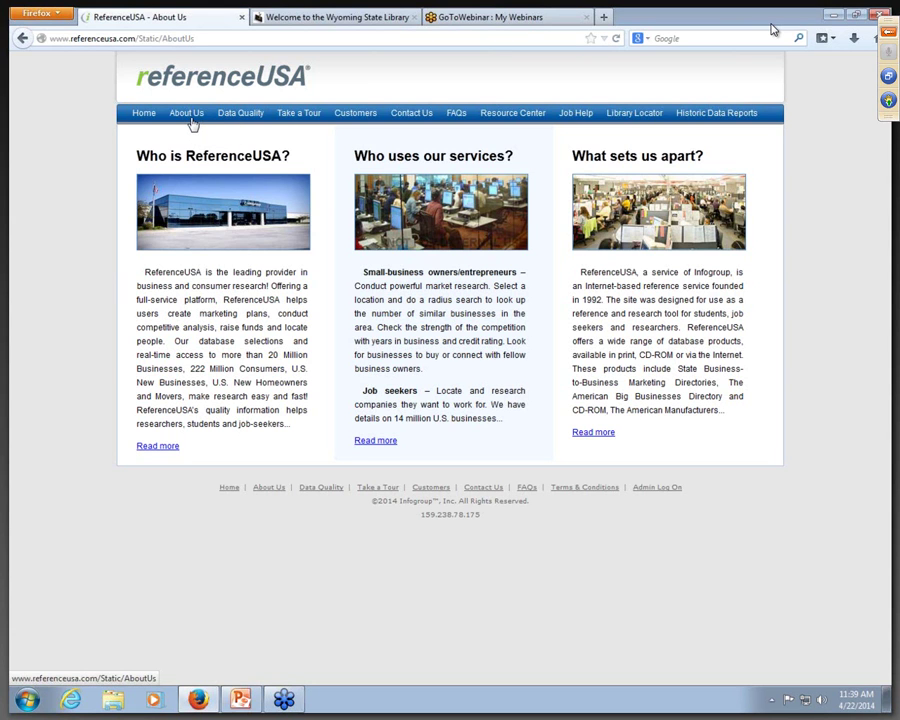
{"action": "left_click", "coordinate": [240, 116]}
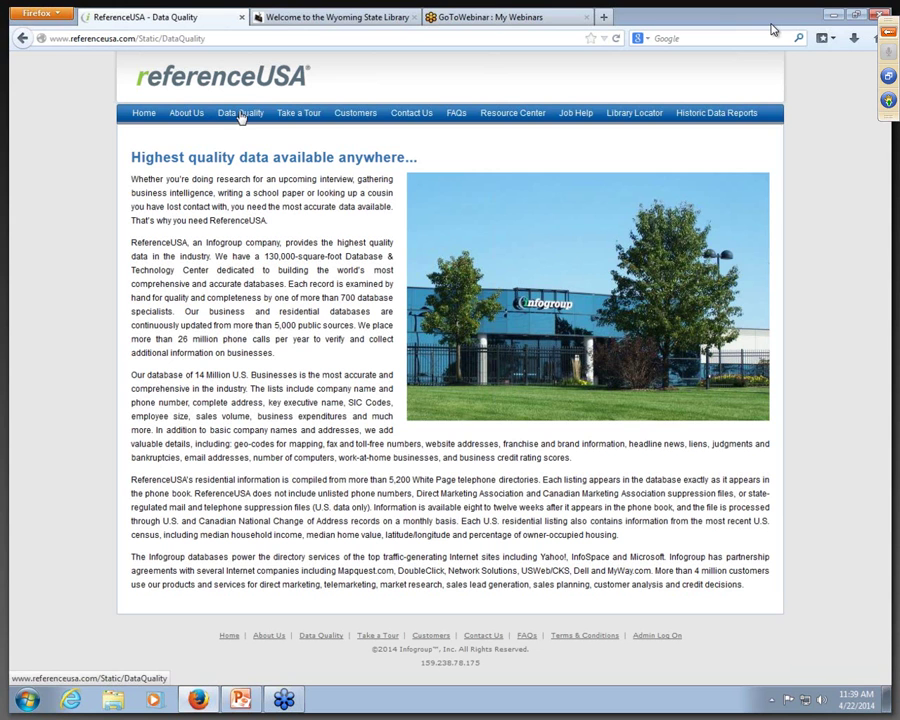
{"action": "left_click", "coordinate": [311, 117]}
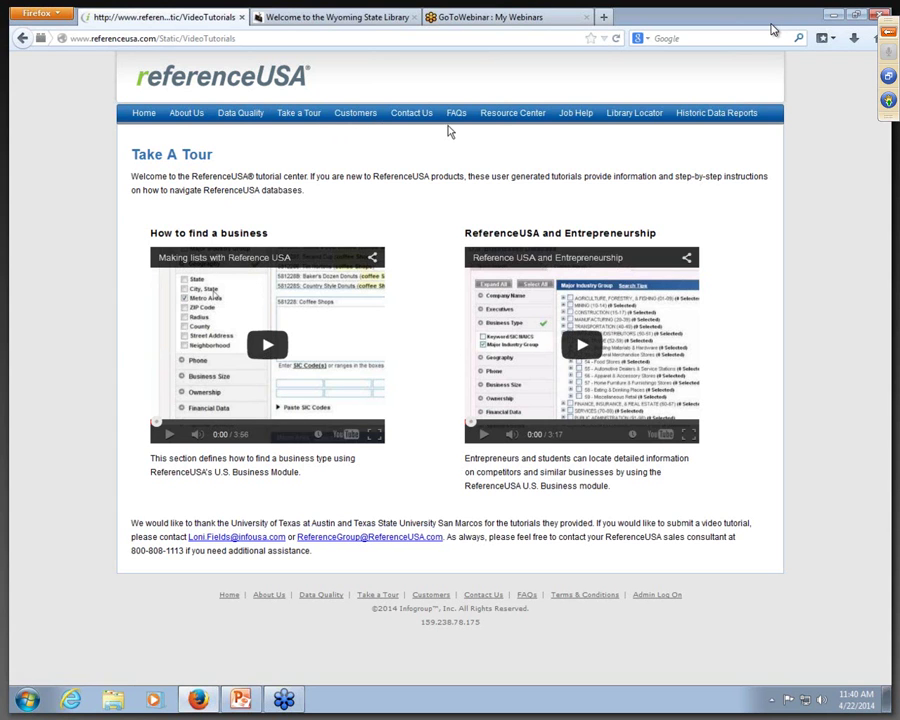
{"action": "left_click", "coordinate": [512, 114]}
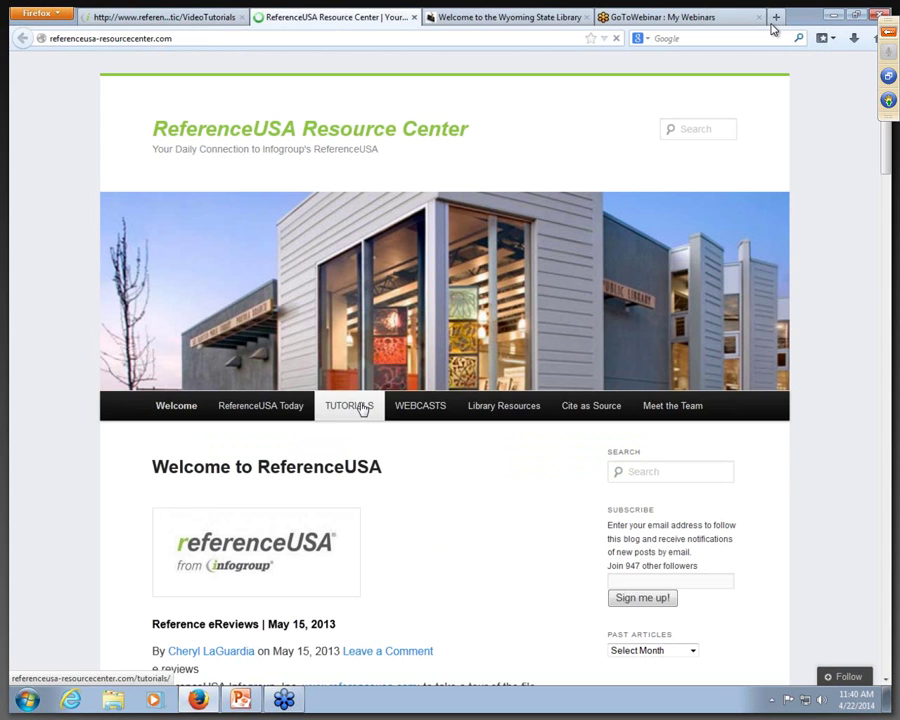
Step: Browse the Resource Center tutorials and the Business Searching tutorial list
{"action": "left_click", "coordinate": [362, 407]}
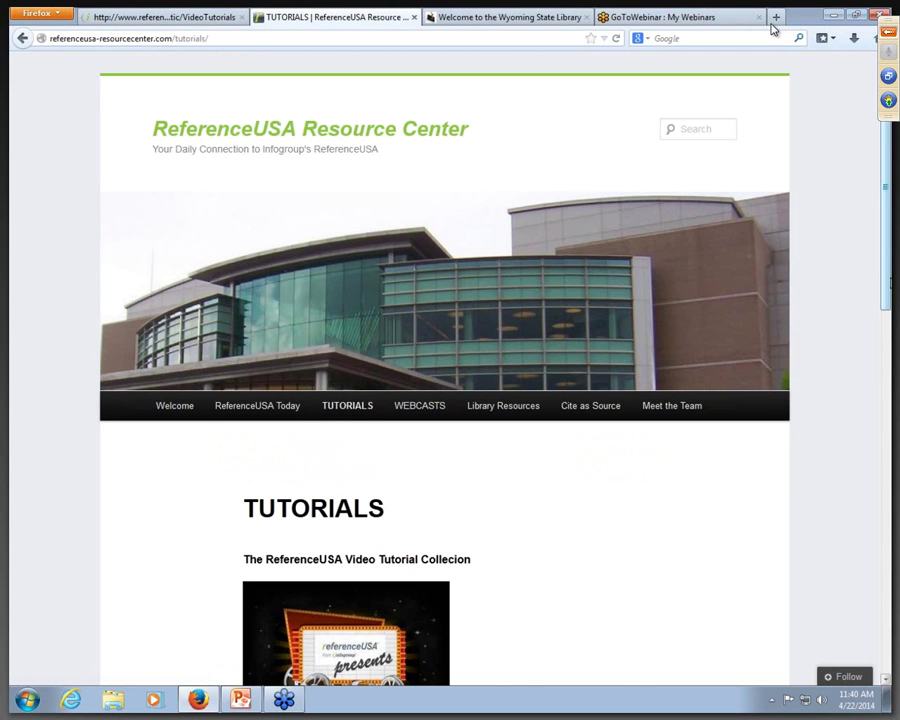
{"action": "left_click_drag", "start_coordinate": [888, 285], "coordinate": [880, 532]}
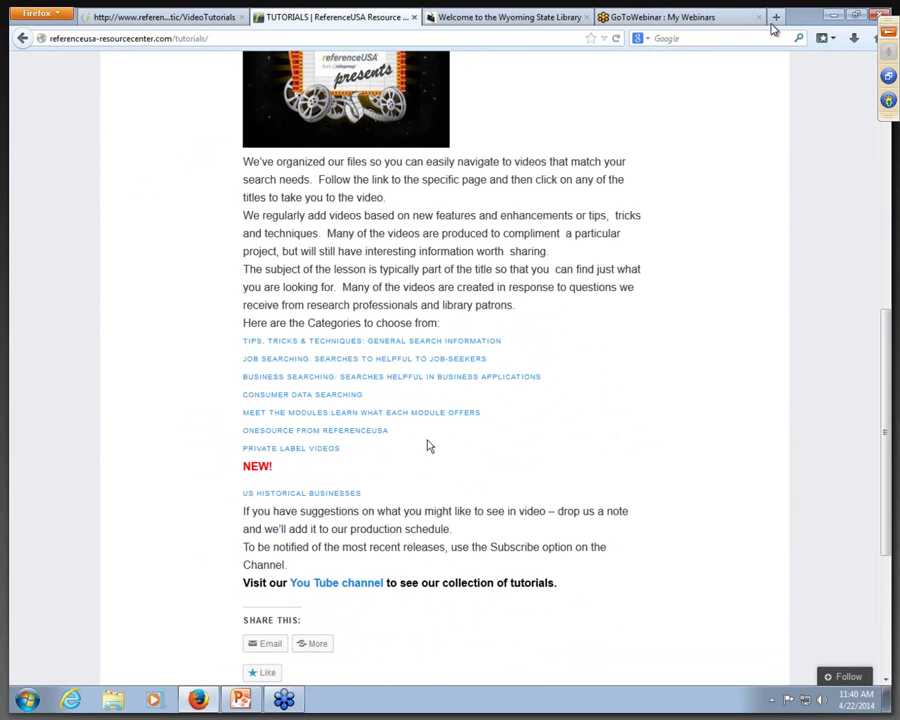
{"action": "left_click", "coordinate": [385, 376]}
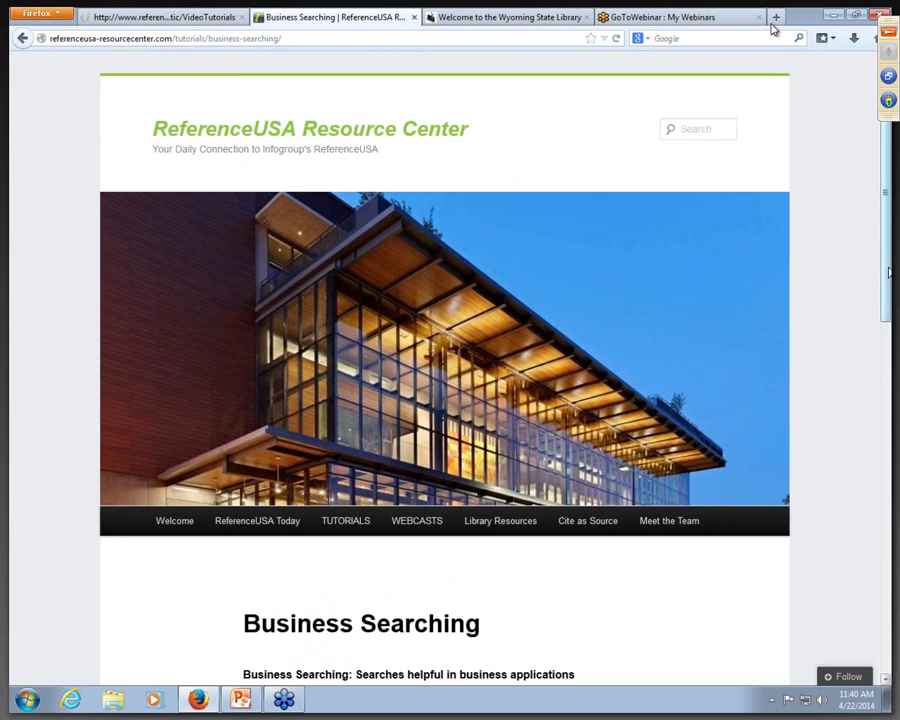
{"action": "left_click_drag", "start_coordinate": [888, 271], "coordinate": [882, 526]}
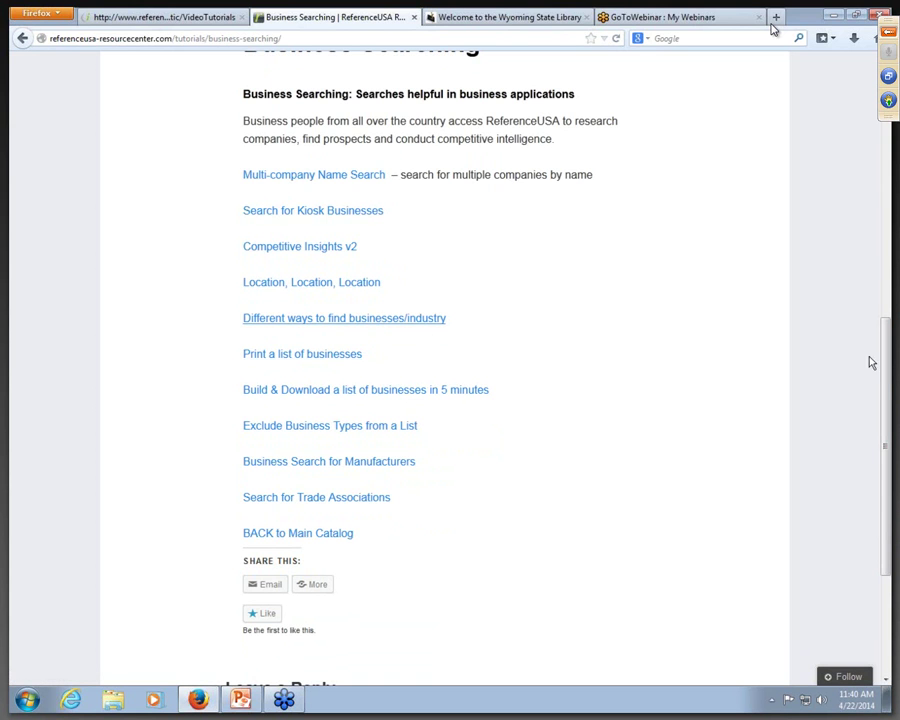
{"action": "left_click_drag", "start_coordinate": [886, 377], "coordinate": [863, 190]}
Step: Go to Library Resources > Download/Print & Order Form for the Self Serve Marketing Materials
{"action": "mouse_move", "coordinate": [418, 375]}
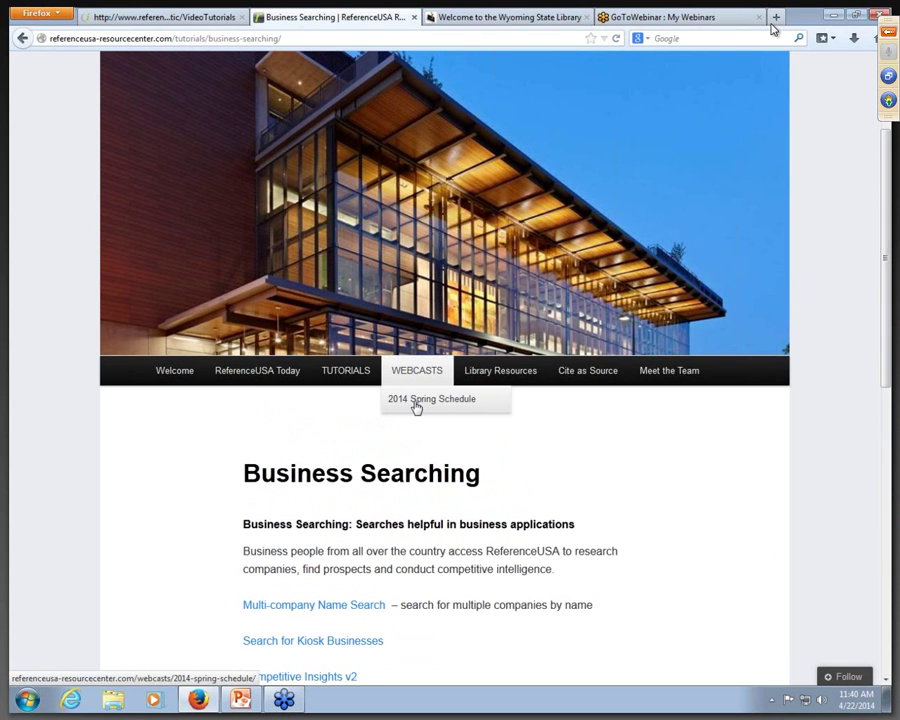
{"action": "mouse_move", "coordinate": [517, 380]}
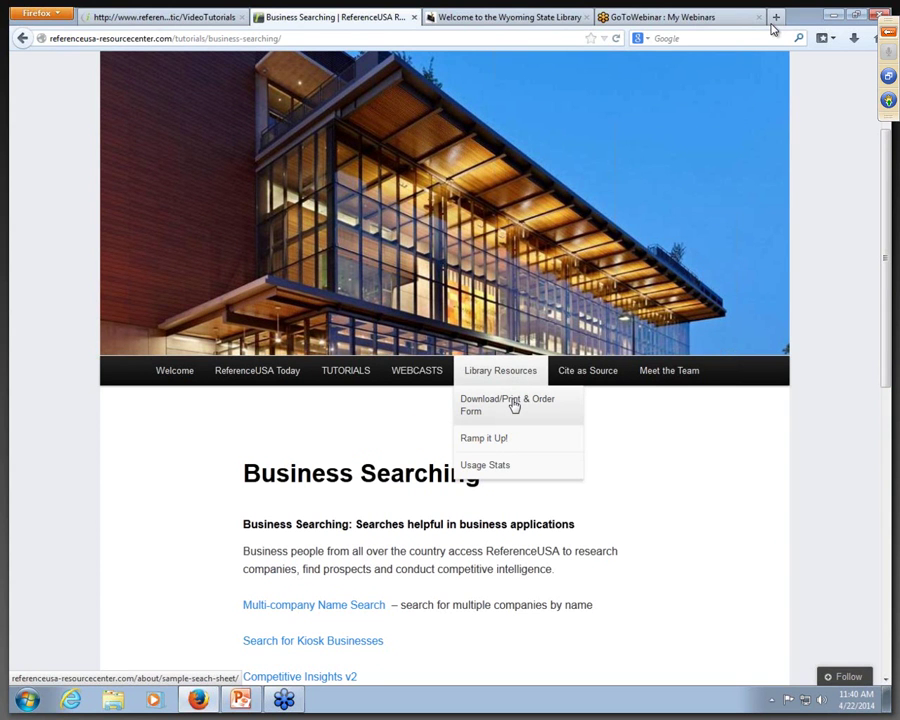
{"action": "left_click", "coordinate": [514, 405]}
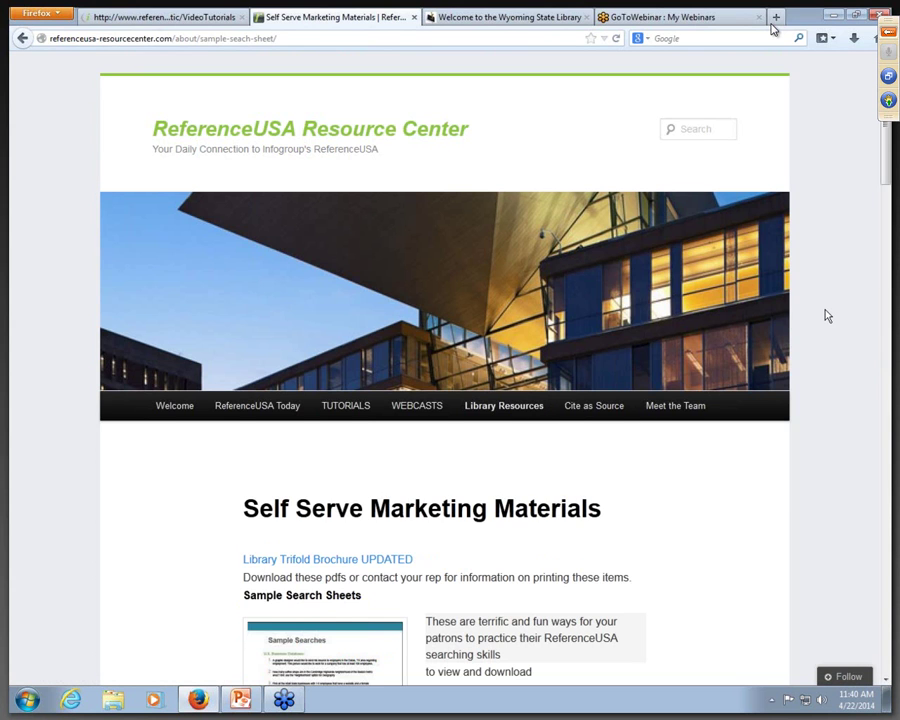
{"action": "scroll", "coordinate": [826, 316], "scroll_direction": "down", "scroll_amount": 2}
{"action": "scroll", "coordinate": [826, 316], "scroll_direction": "down", "scroll_amount": 7}
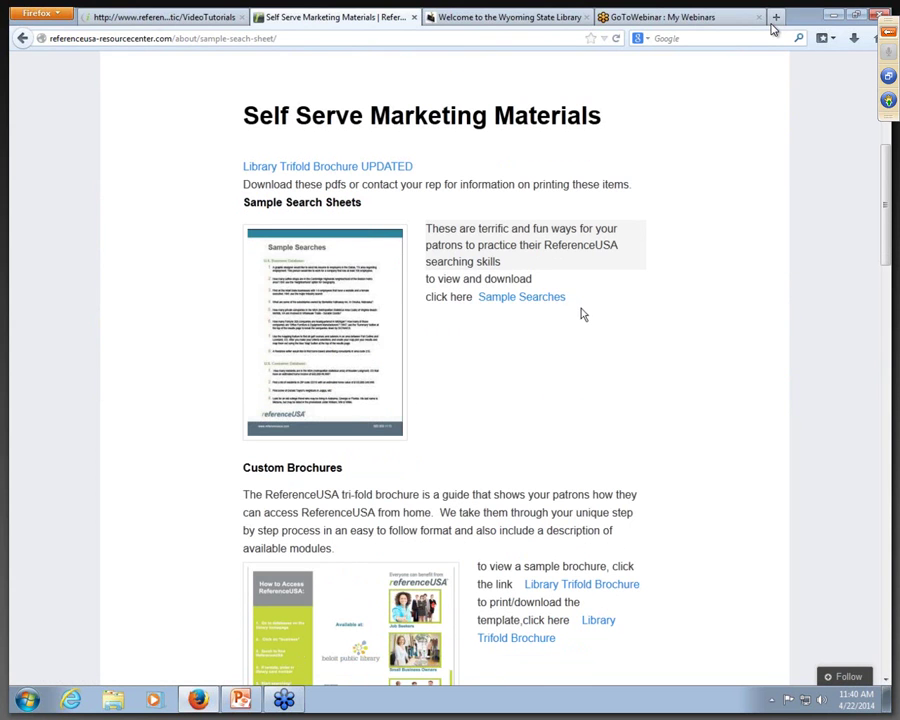
{"action": "scroll", "coordinate": [516, 374], "scroll_direction": "down", "scroll_amount": 4}
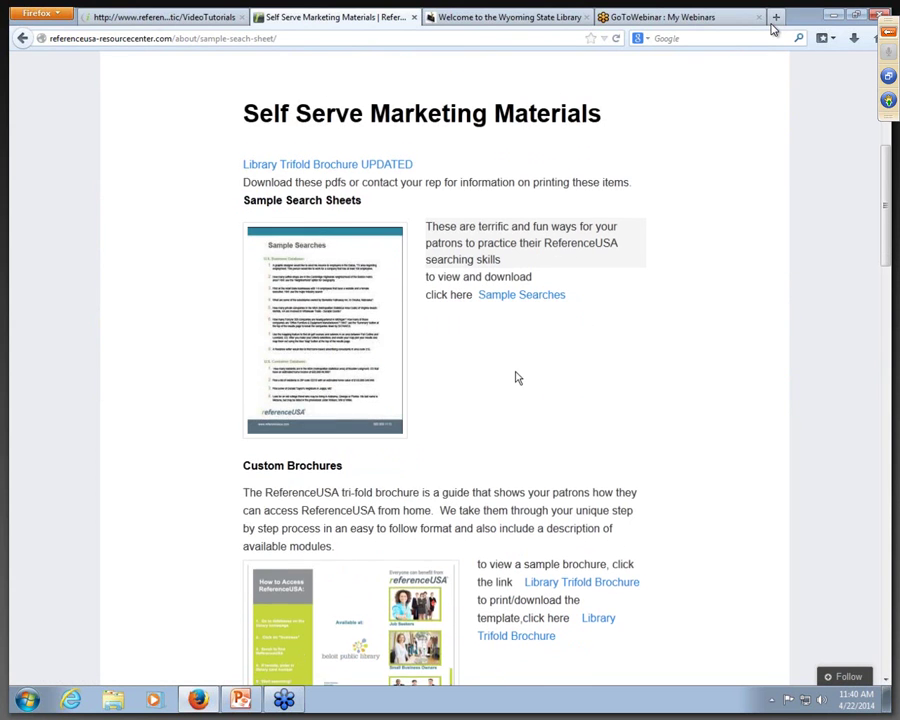
{"action": "scroll", "coordinate": [516, 374], "scroll_direction": "down", "scroll_amount": 2}
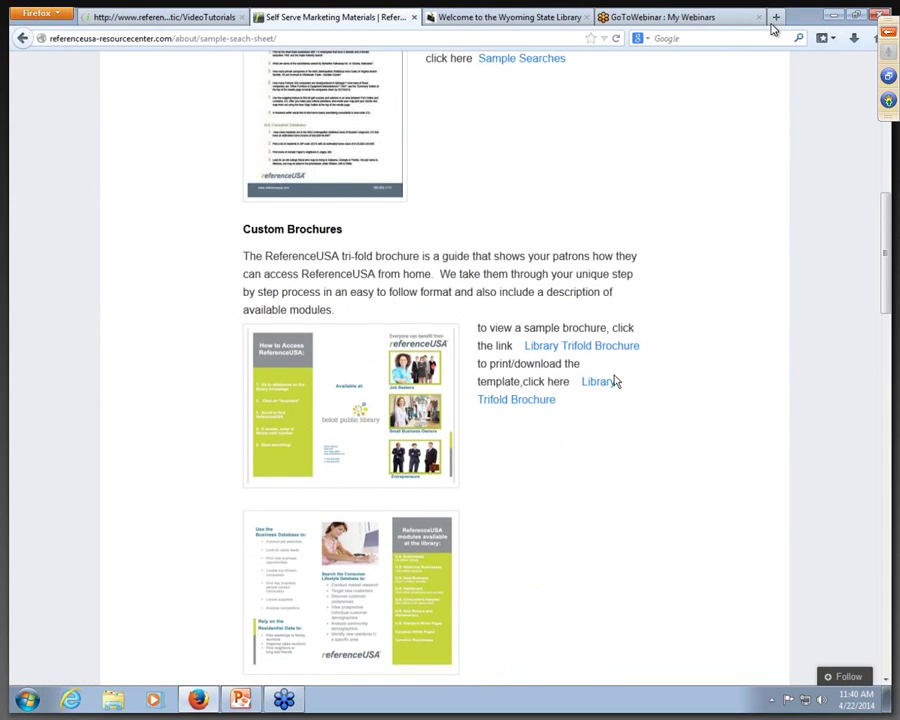
{"action": "scroll", "coordinate": [616, 381], "scroll_direction": "down", "scroll_amount": 12}
{"action": "scroll", "coordinate": [616, 381], "scroll_direction": "down", "scroll_amount": 3}
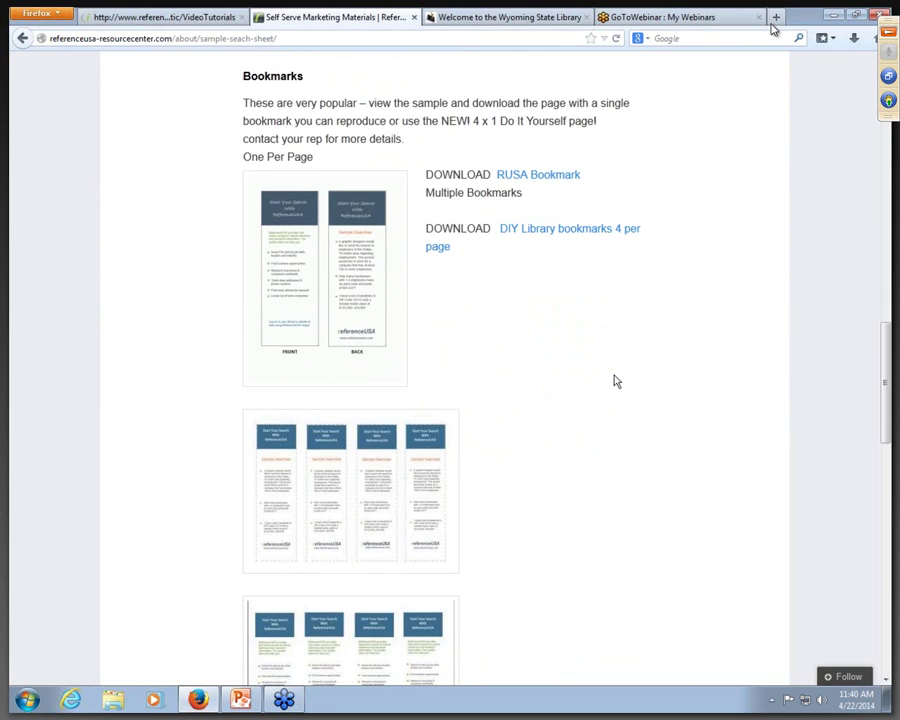
{"action": "scroll", "coordinate": [616, 381], "scroll_direction": "down", "scroll_amount": 4}
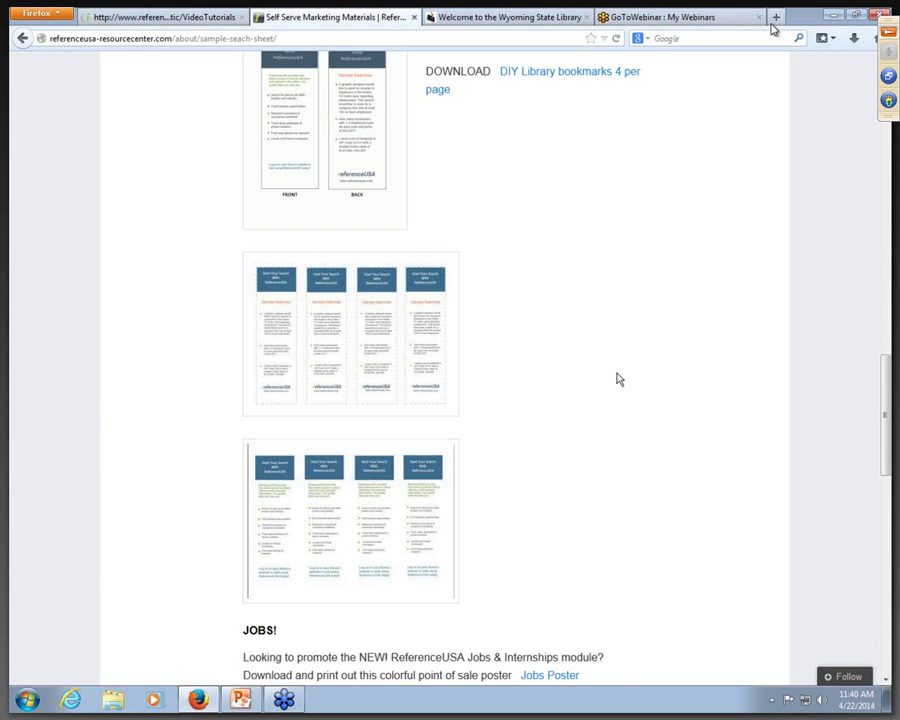
{"action": "scroll", "coordinate": [617, 378], "scroll_direction": "down", "scroll_amount": 8}
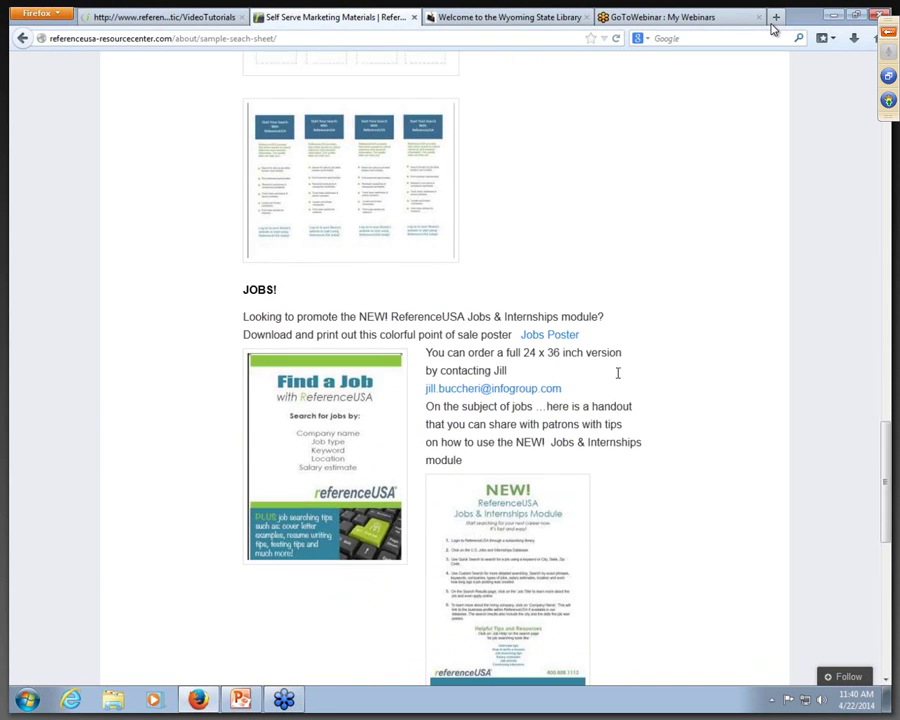
{"action": "scroll", "coordinate": [618, 373], "scroll_direction": "down", "scroll_amount": 1}
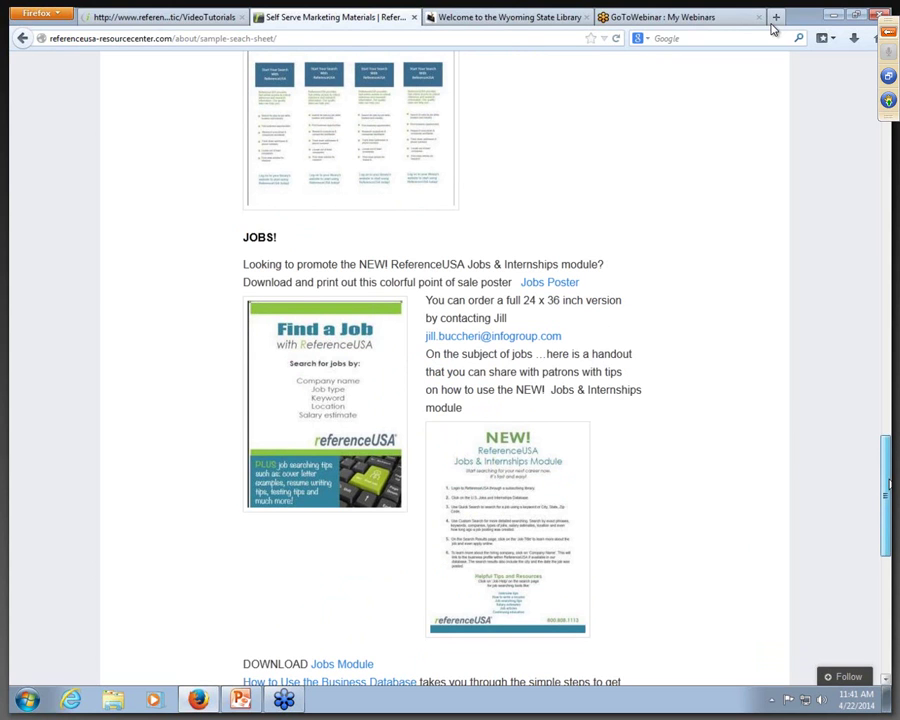
{"action": "left_click_drag", "start_coordinate": [886, 486], "coordinate": [886, 562]}
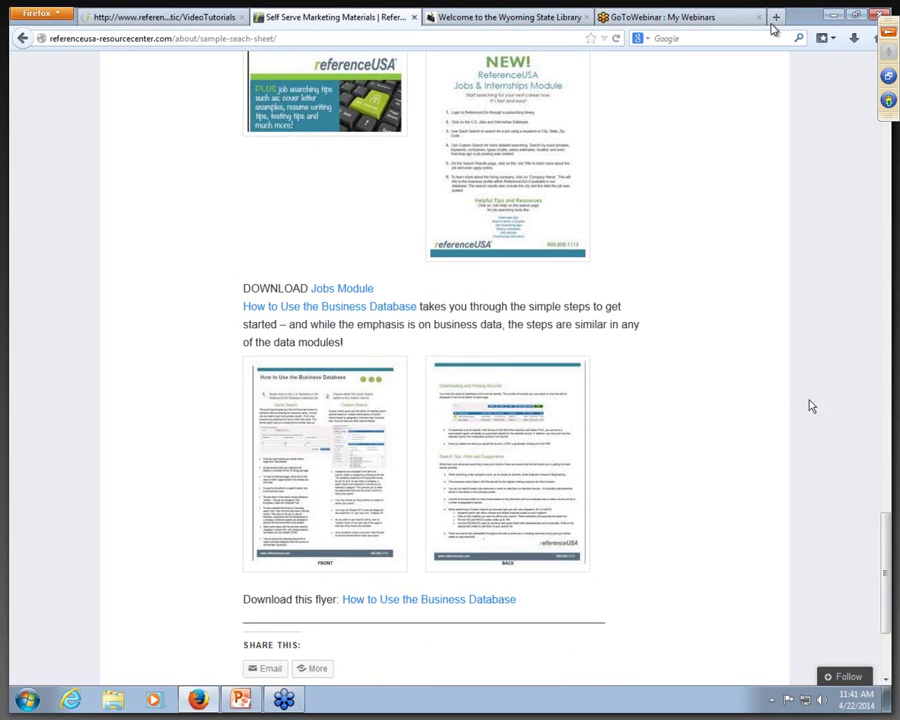
{"action": "left_click_drag", "start_coordinate": [886, 562], "coordinate": [835, 70]}
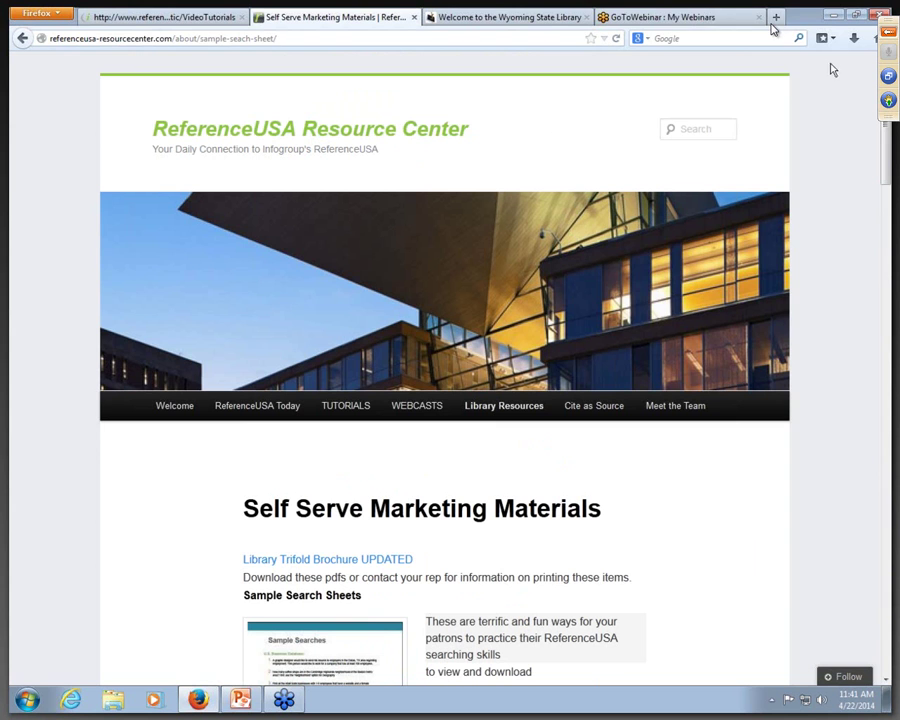
Step: From the State Library tab, open GoWYLD.net and browse its resources in LibGuides
{"action": "left_click", "coordinate": [462, 20]}
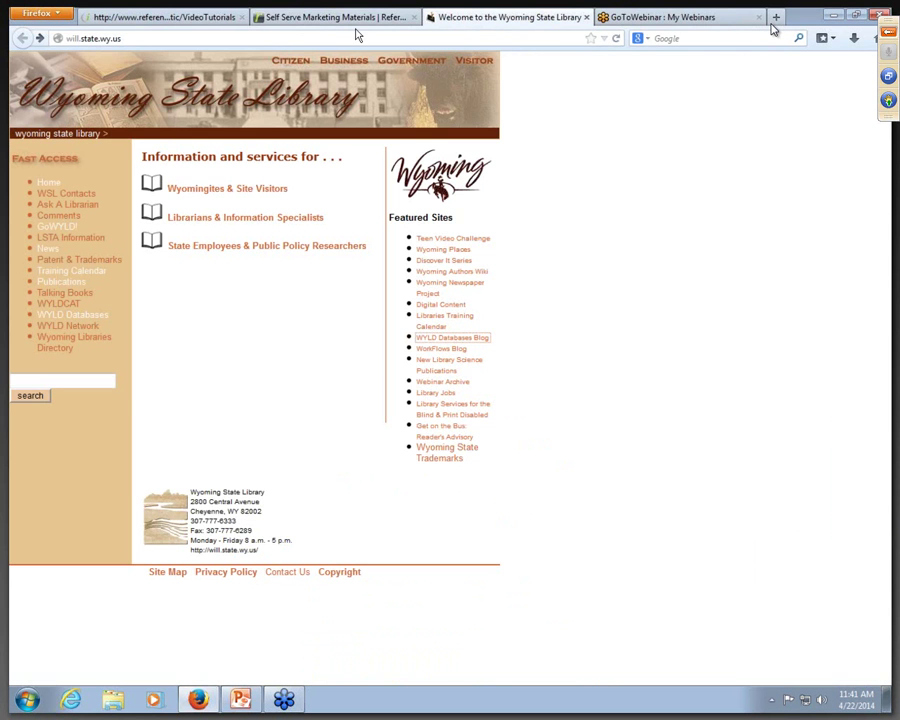
{"action": "left_click", "coordinate": [70, 230]}
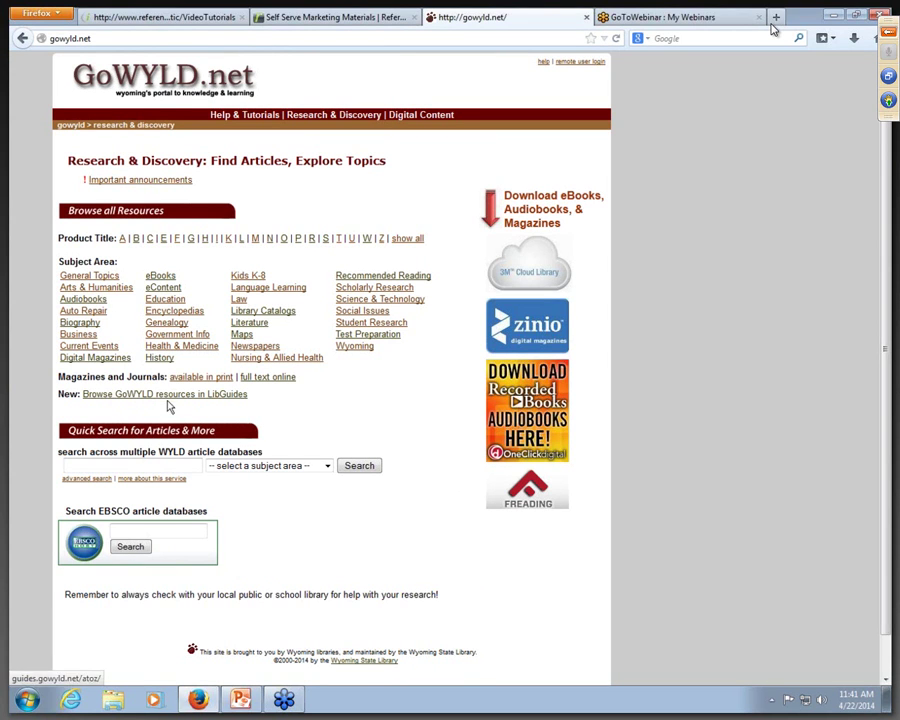
{"action": "left_click", "coordinate": [229, 396]}
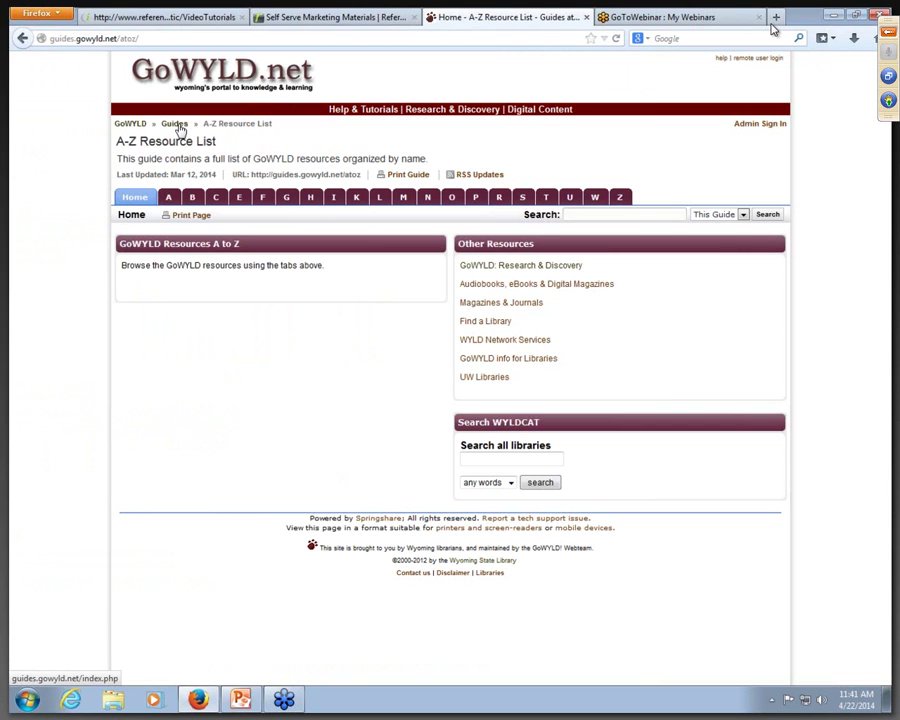
Step: Scroll through the full list of published LibGuides guides
{"action": "left_click", "coordinate": [176, 126]}
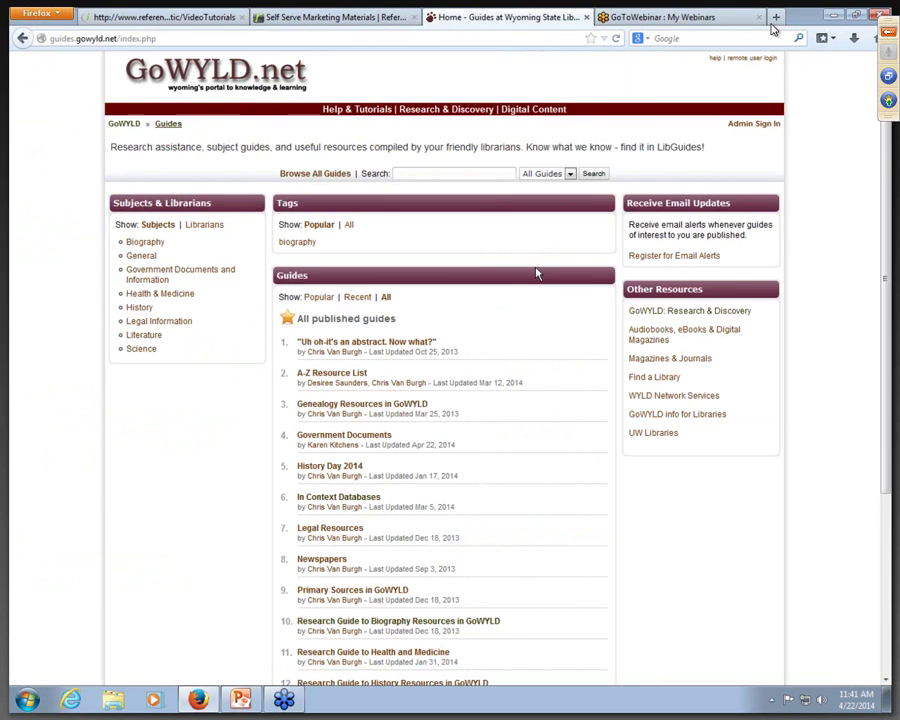
{"action": "scroll", "coordinate": [536, 273], "scroll_direction": "down", "scroll_amount": 3}
{"action": "scroll", "coordinate": [536, 273], "scroll_direction": "down", "scroll_amount": 1}
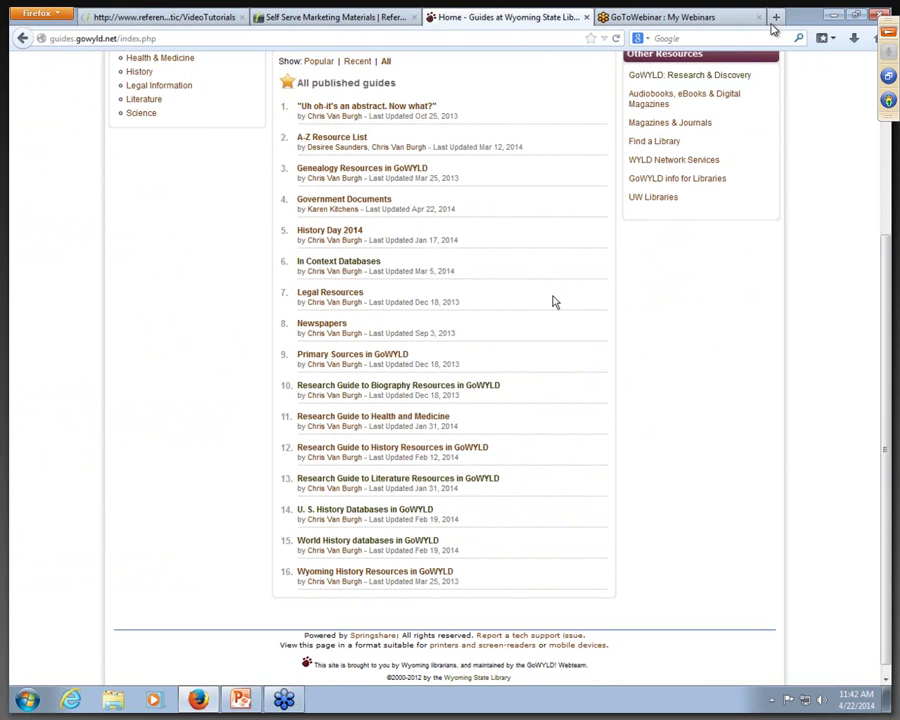
{"action": "scroll", "coordinate": [552, 301], "scroll_direction": "up", "scroll_amount": 5}
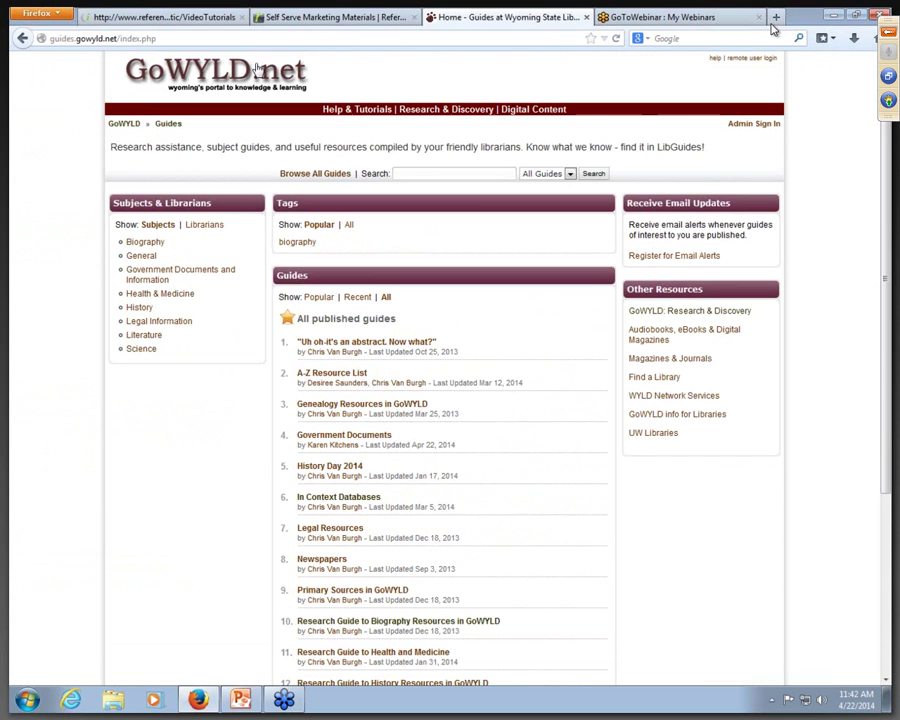
Step: Return to GoWYLD's Research & Discovery page and load wsl.state.wy.us in a new tab
{"action": "left_click", "coordinate": [126, 125]}
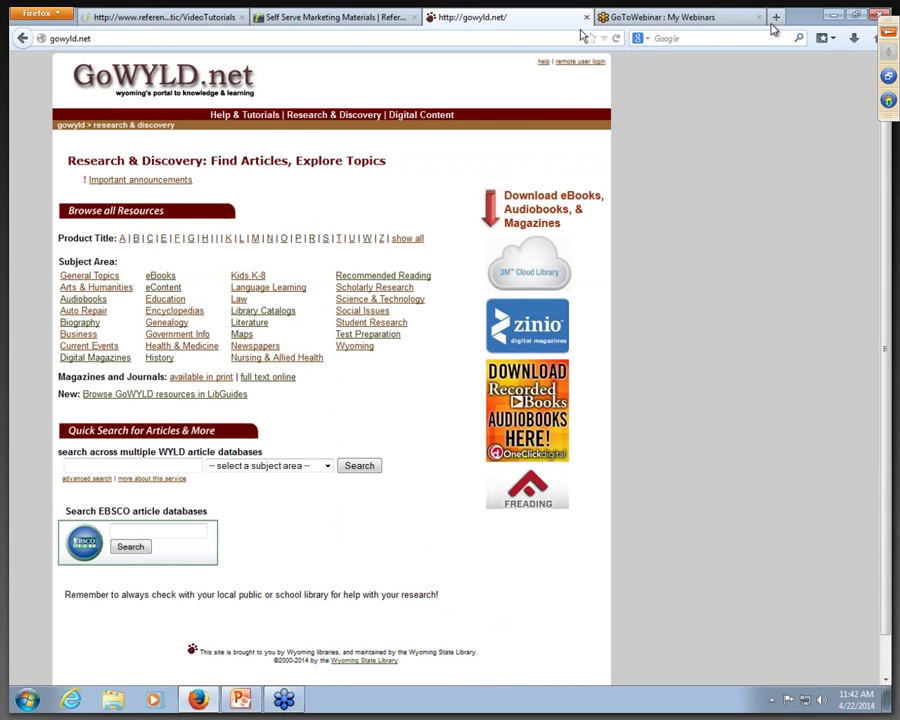
{"action": "left_click", "coordinate": [776, 20]}
{"action": "left_click", "coordinate": [518, 178]}
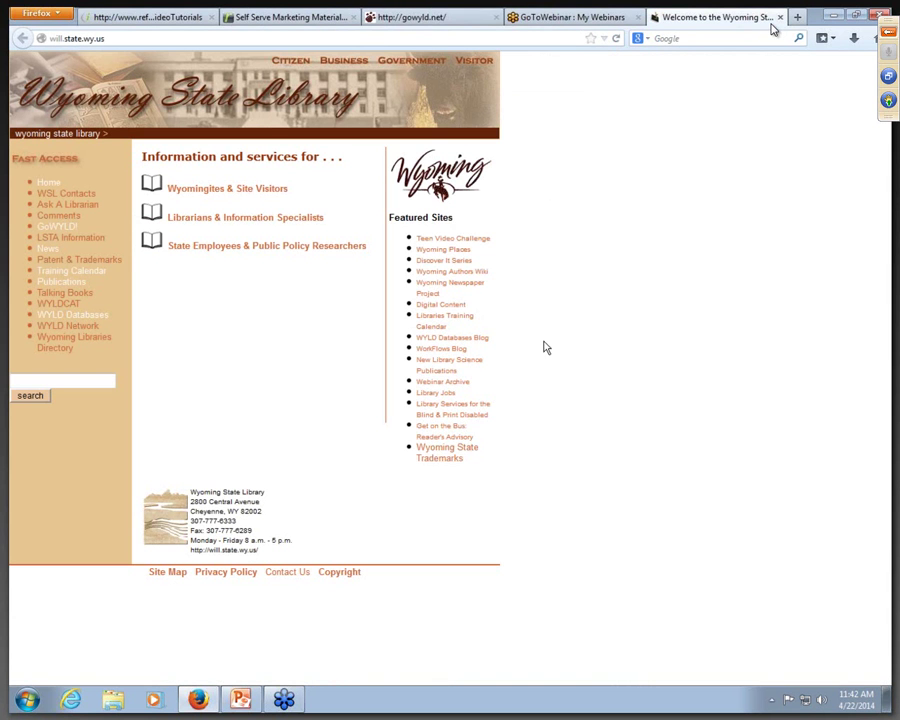
Step: View the State Library's Webinar Archive, then open the WYLD Databases blog instead
{"action": "left_click", "coordinate": [463, 382]}
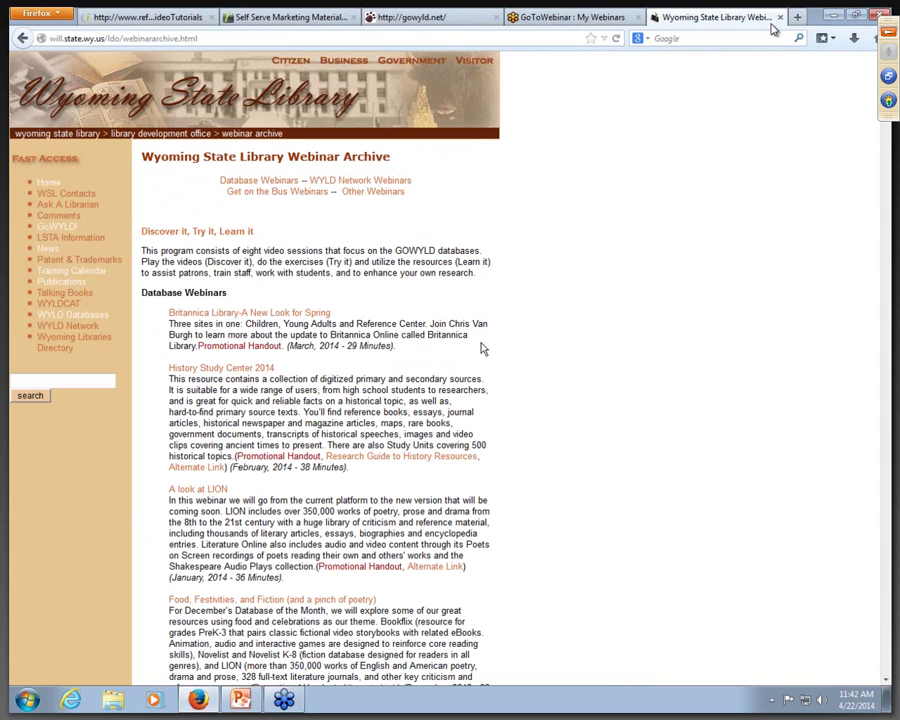
{"action": "left_click", "coordinate": [20, 37]}
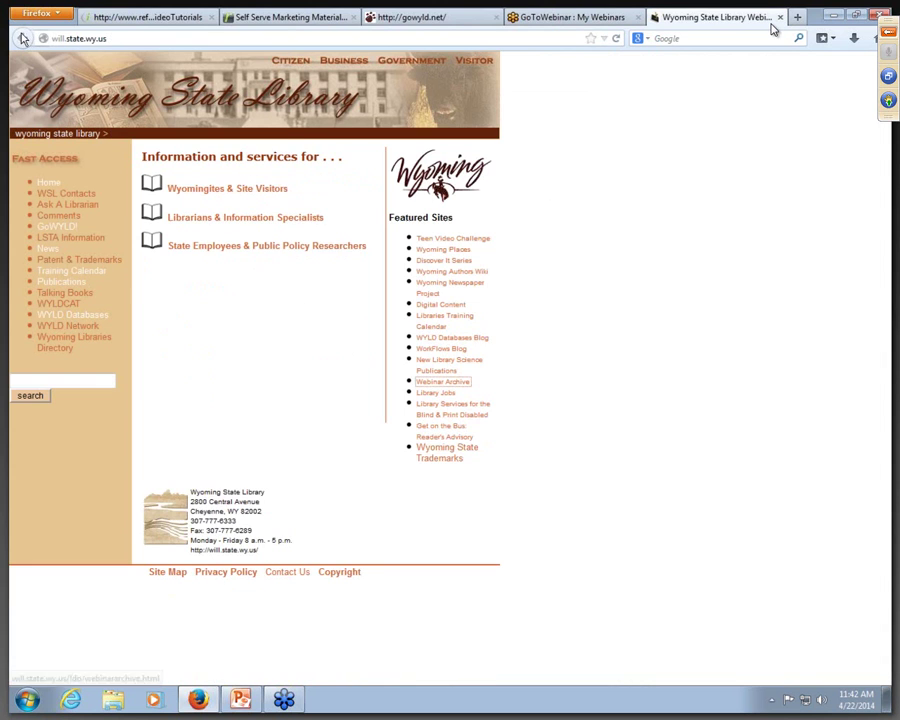
{"action": "left_click", "coordinate": [478, 338]}
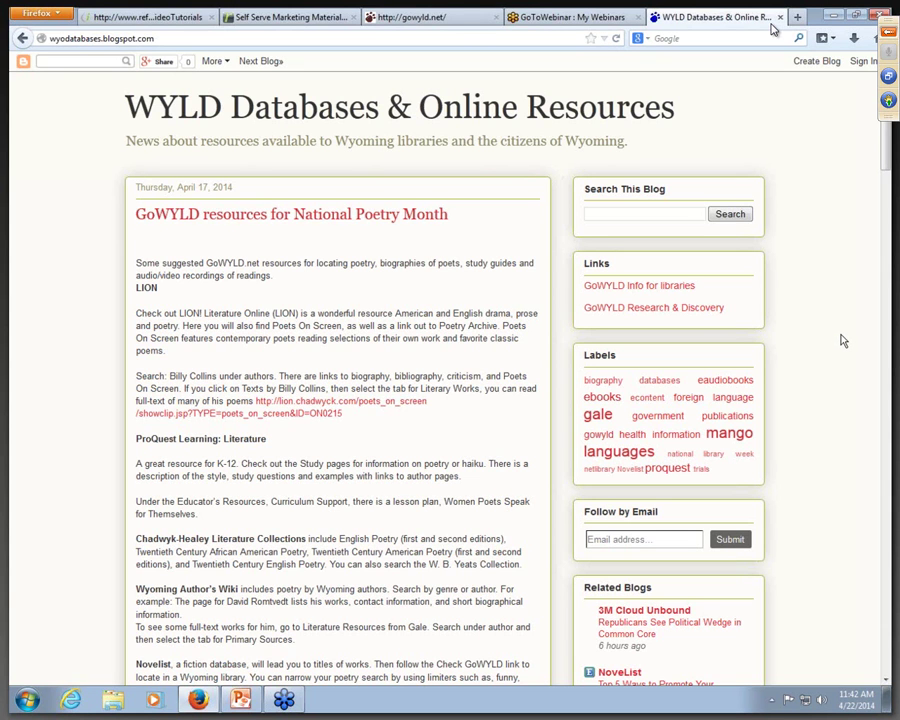
Step: Read through the WYLD Databases blog posts, go back, and bring up the ReferenceUSA modules slide
{"action": "scroll", "coordinate": [843, 341], "scroll_direction": "down", "scroll_amount": 10}
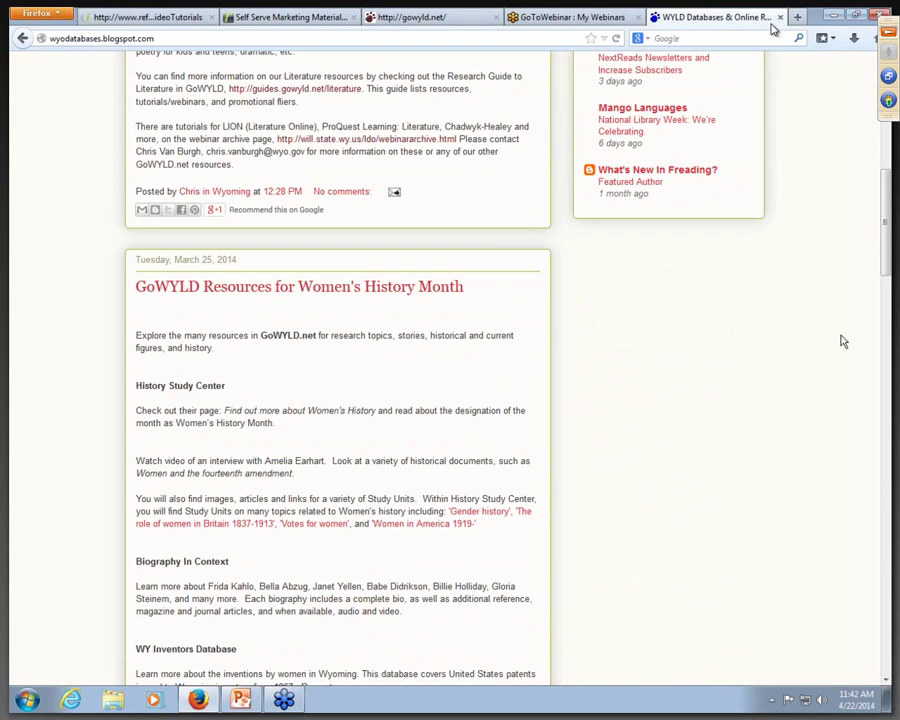
{"action": "scroll", "coordinate": [843, 341], "scroll_direction": "down", "scroll_amount": 8}
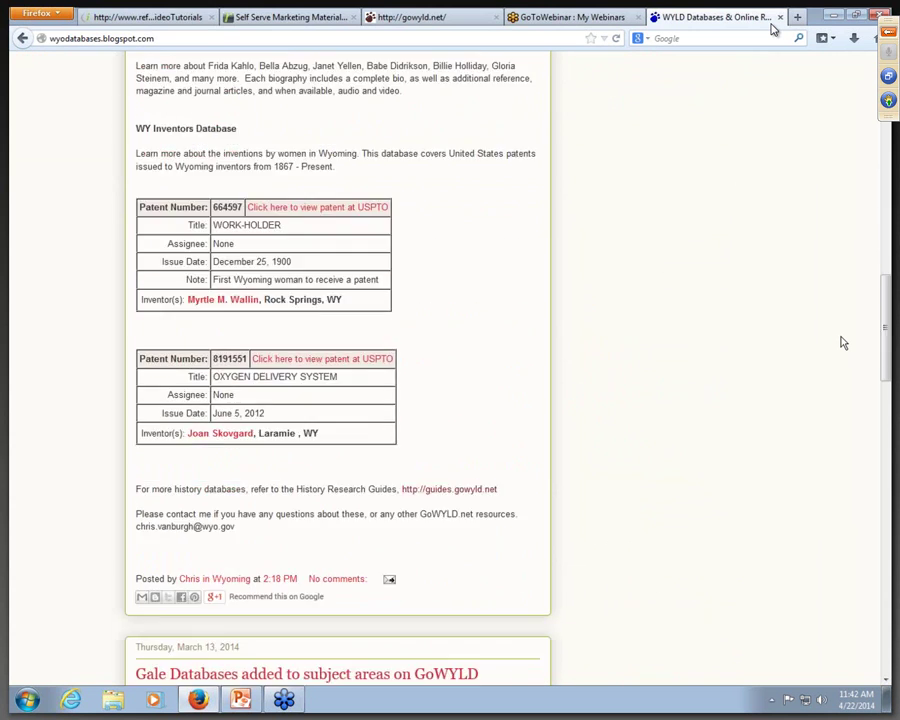
{"action": "scroll", "coordinate": [843, 342], "scroll_direction": "down", "scroll_amount": 4}
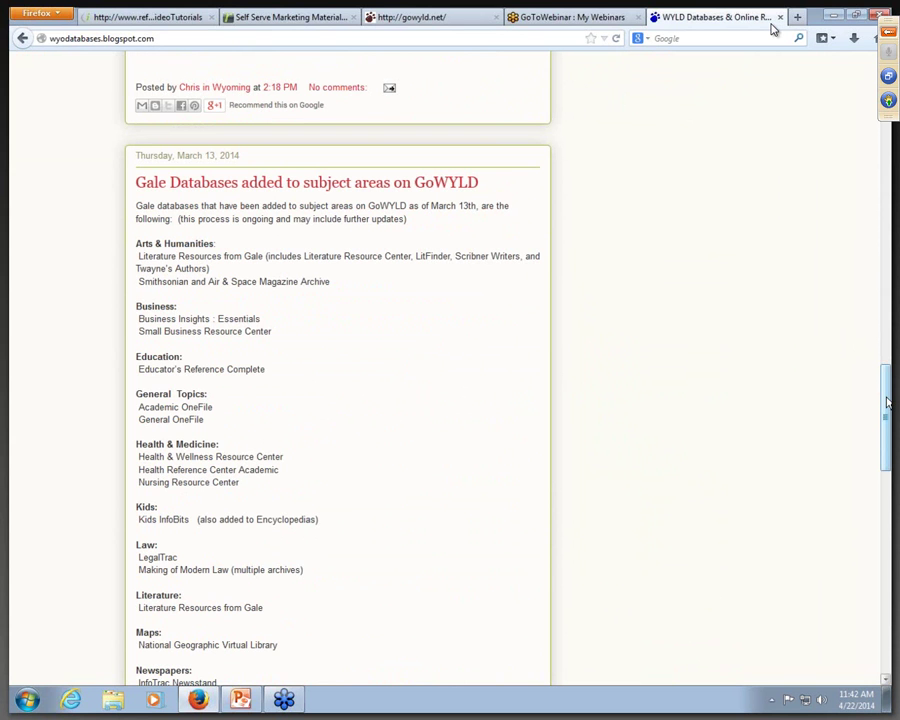
{"action": "left_click_drag", "start_coordinate": [887, 402], "coordinate": [869, 110]}
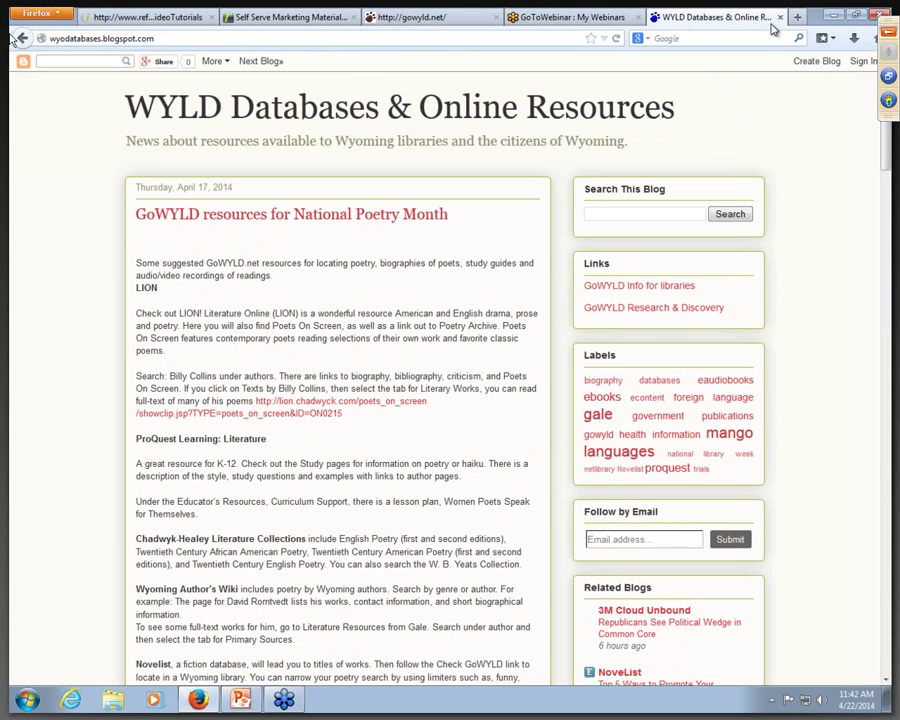
{"action": "key", "text": "alt+Left"}
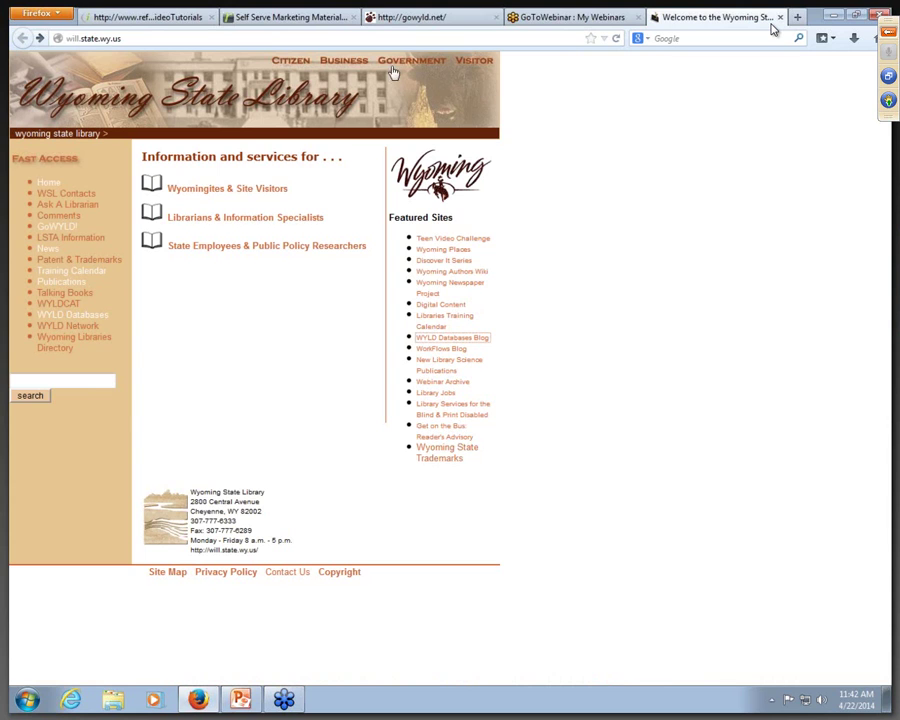
{"action": "key", "text": "alt+Tab"}
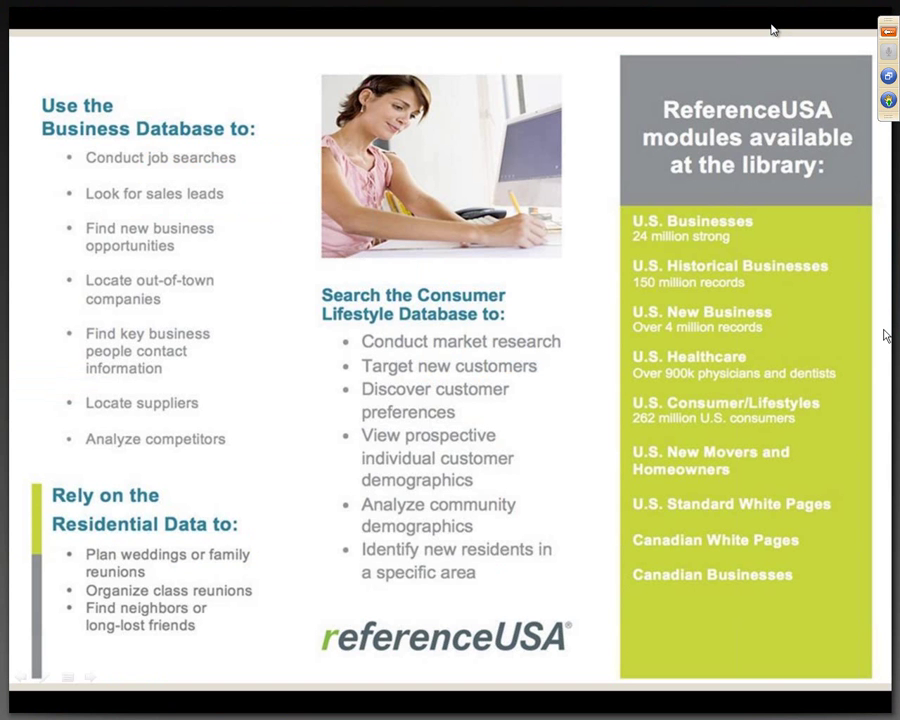